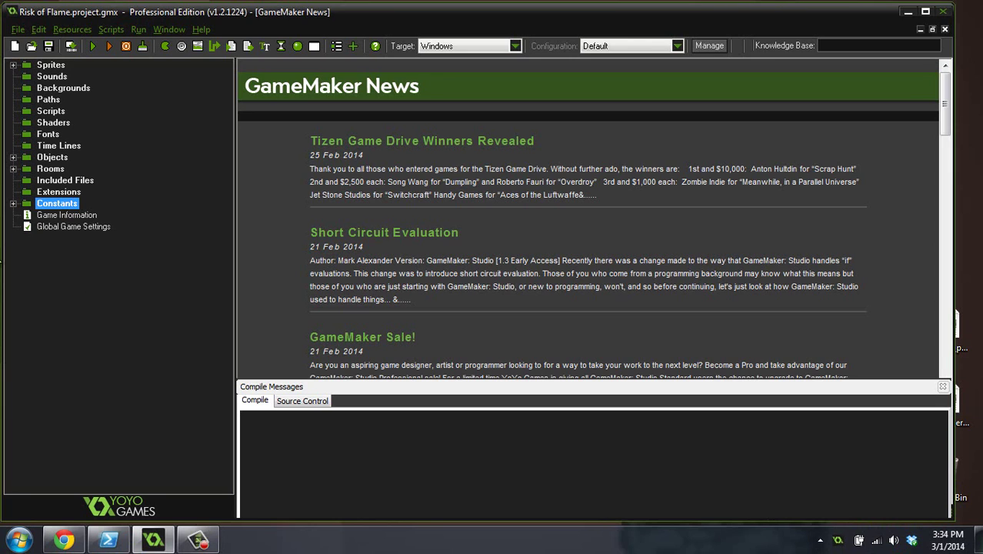
Step: Duplicate the spr_player sprite and name the copy spr_player_jump
click(13, 66)
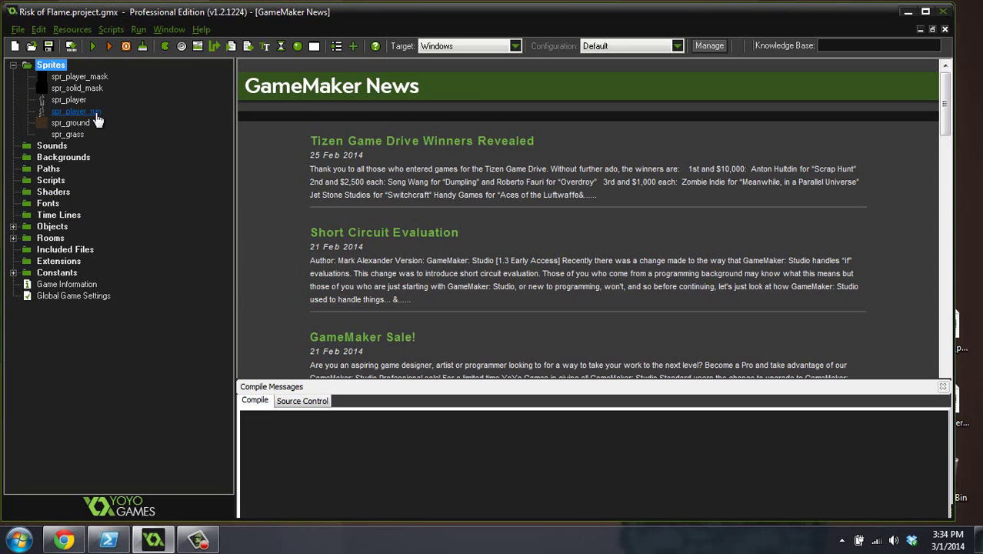
drag(235, 129, 185, 128)
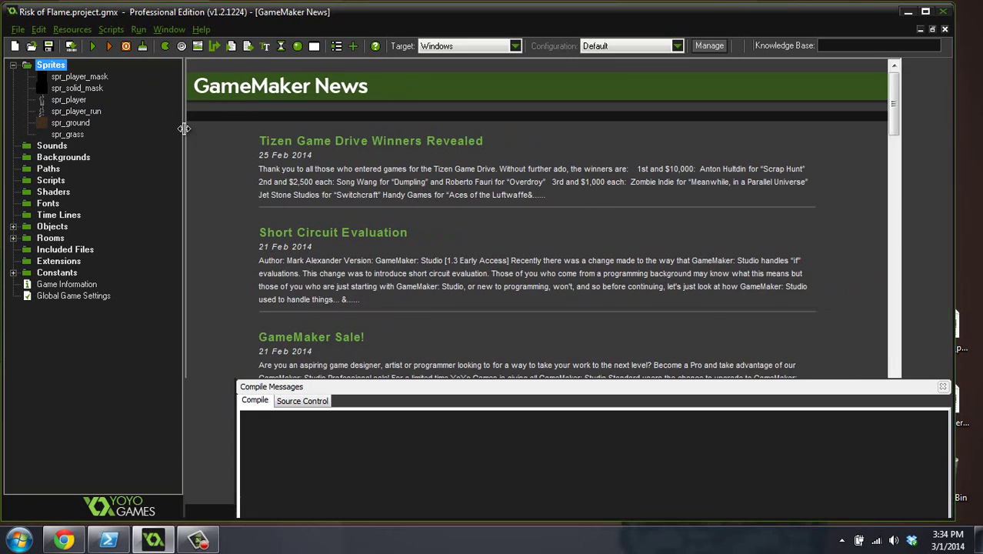
right_click(77, 112)
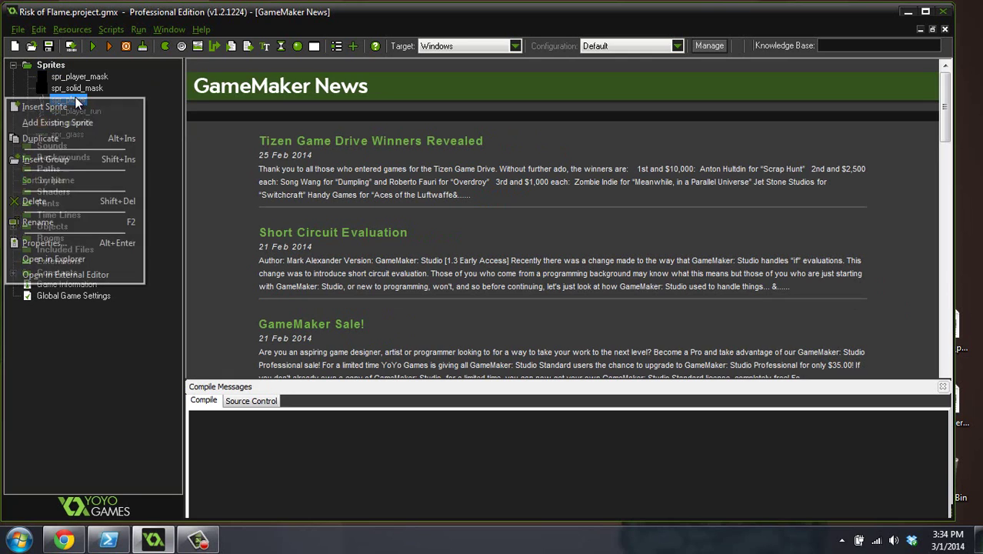
click(61, 139)
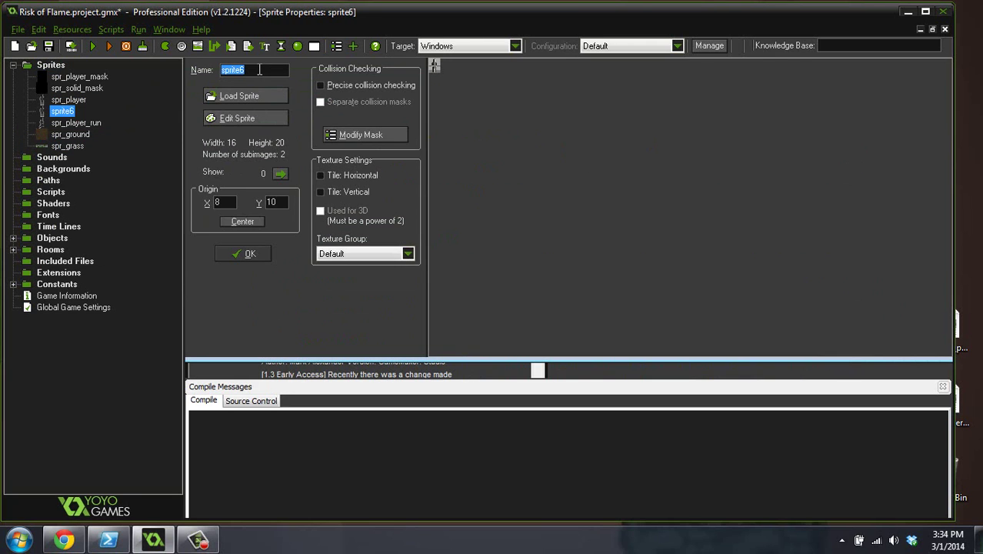
text(spr_pla)
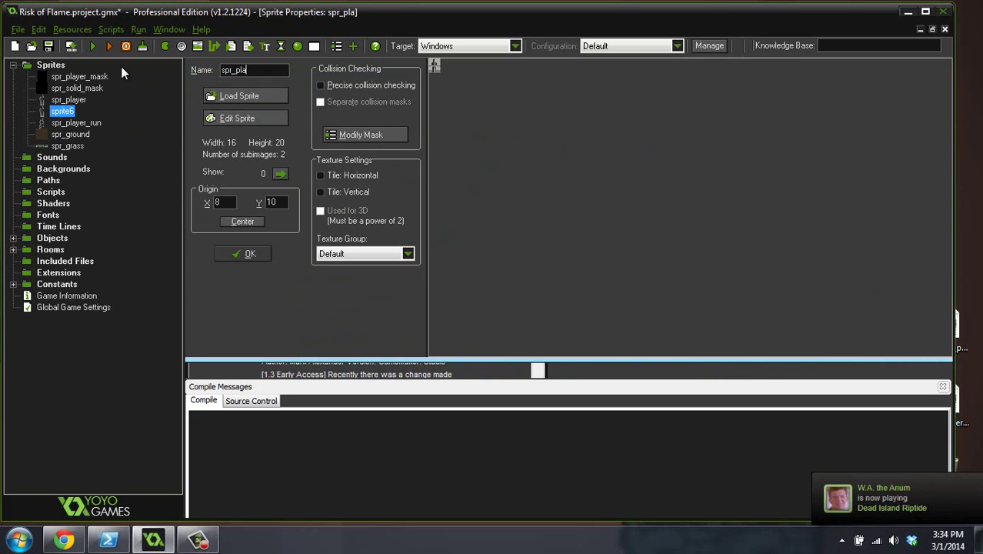
text(yer_jump)
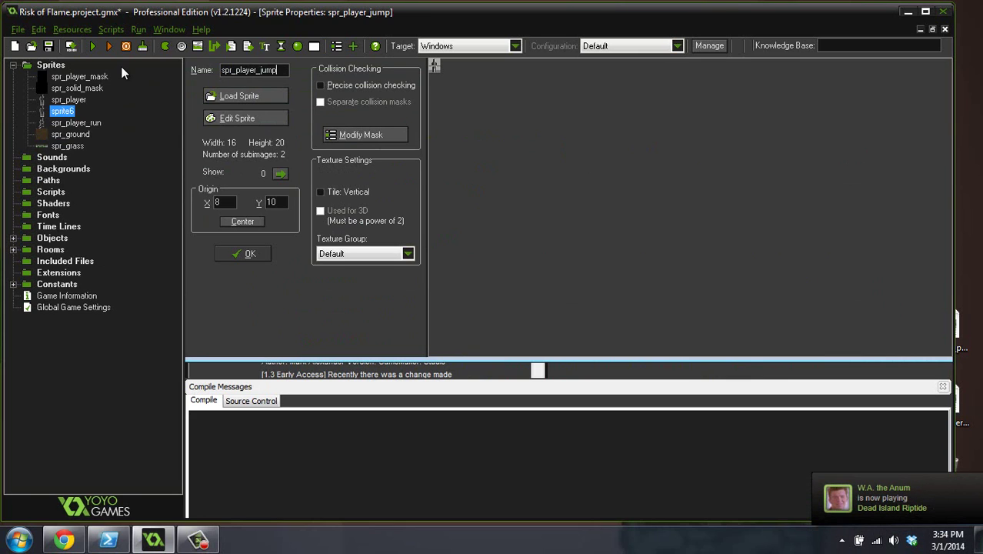
Step: Delete the second frame from the jump sprite so only image 0 is kept
click(255, 119)
click(410, 89)
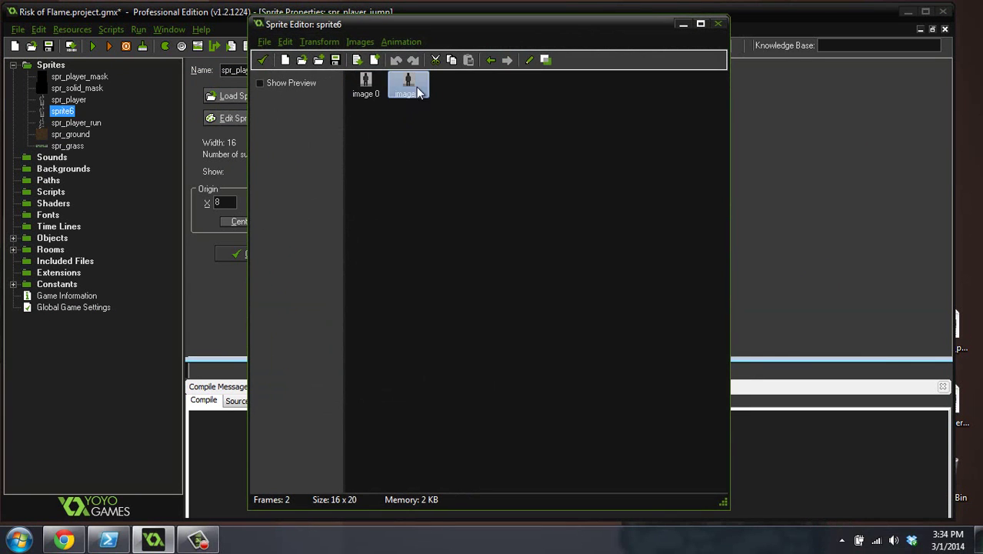
key(Delete)
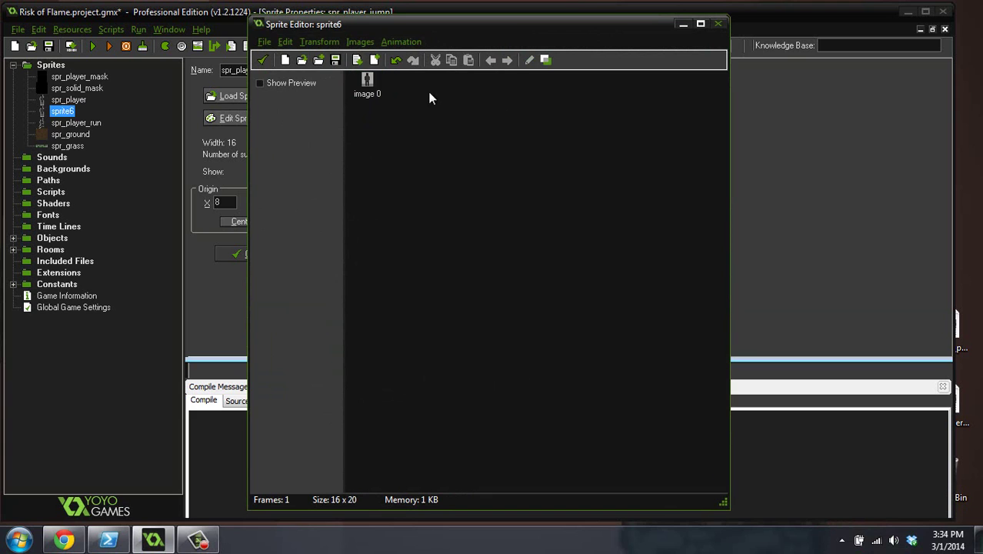
Step: Redraw the right leg of image 0 as bent: add a three-pixel knee bulge on its outer side and erase its lowest two pixel rows
double_click(369, 83)
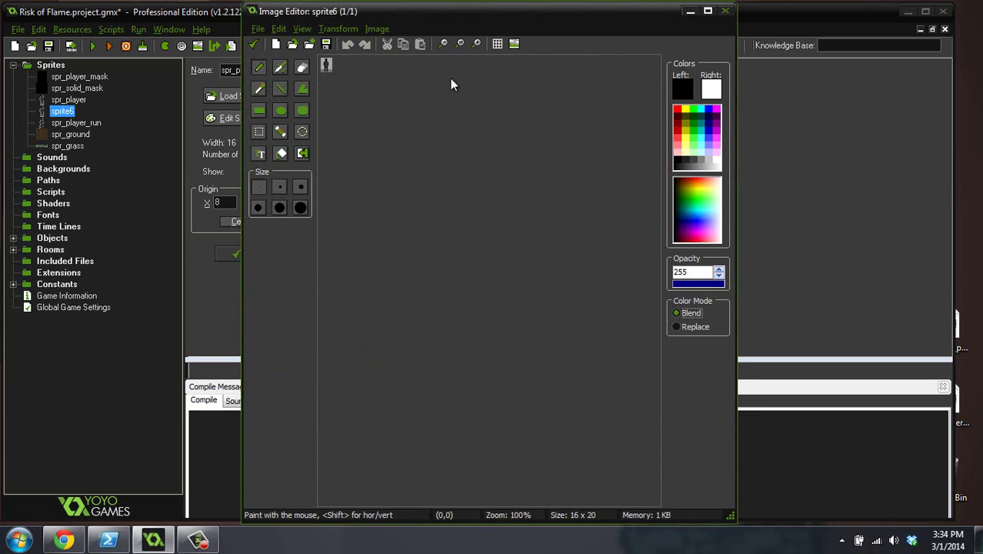
click(477, 44)
click(477, 44)
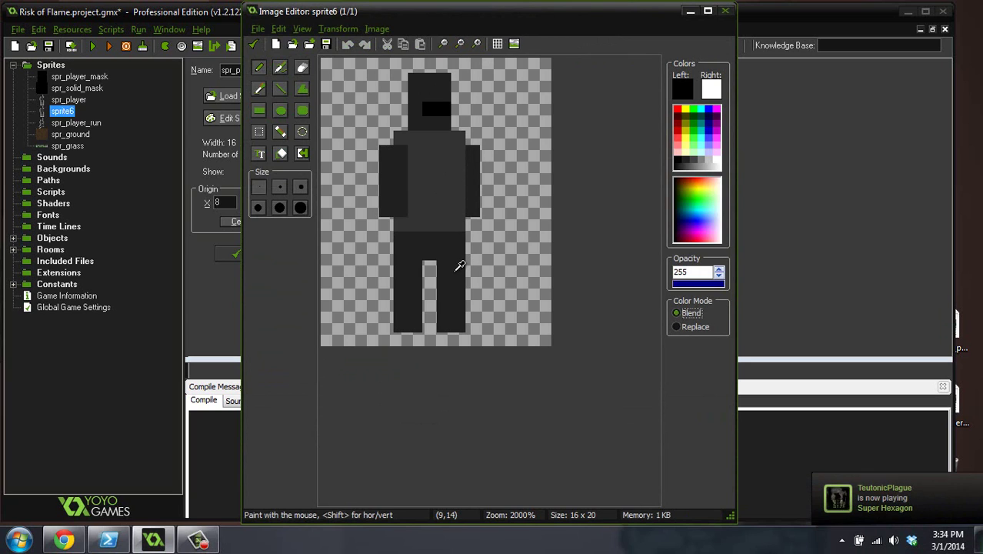
ctrl+click(457, 268)
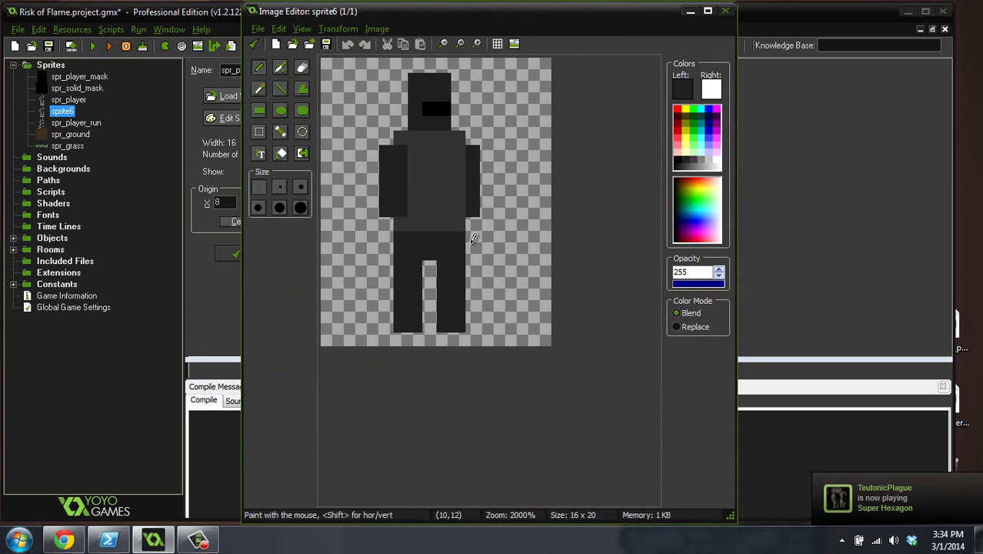
drag(473, 239, 472, 269)
ctrl+click(499, 244)
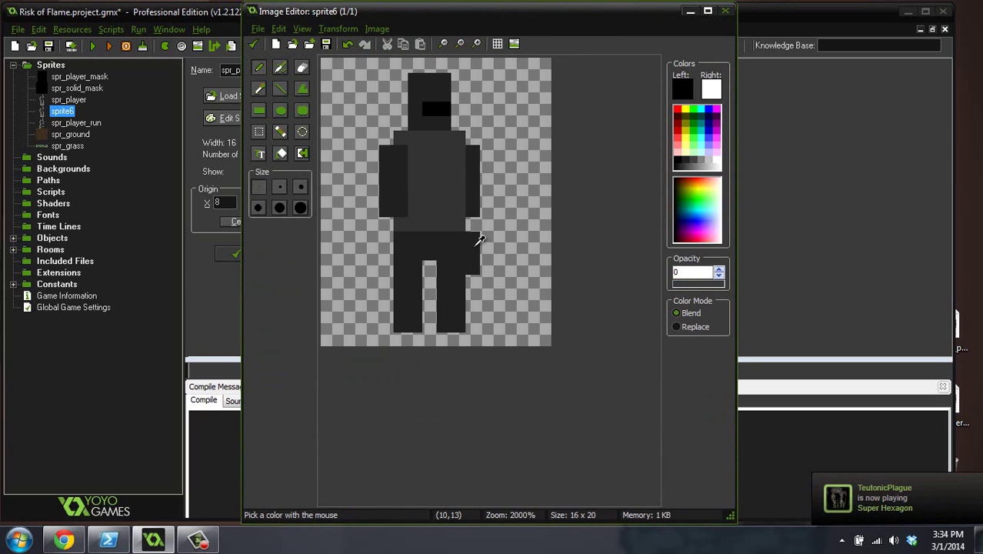
click(680, 326)
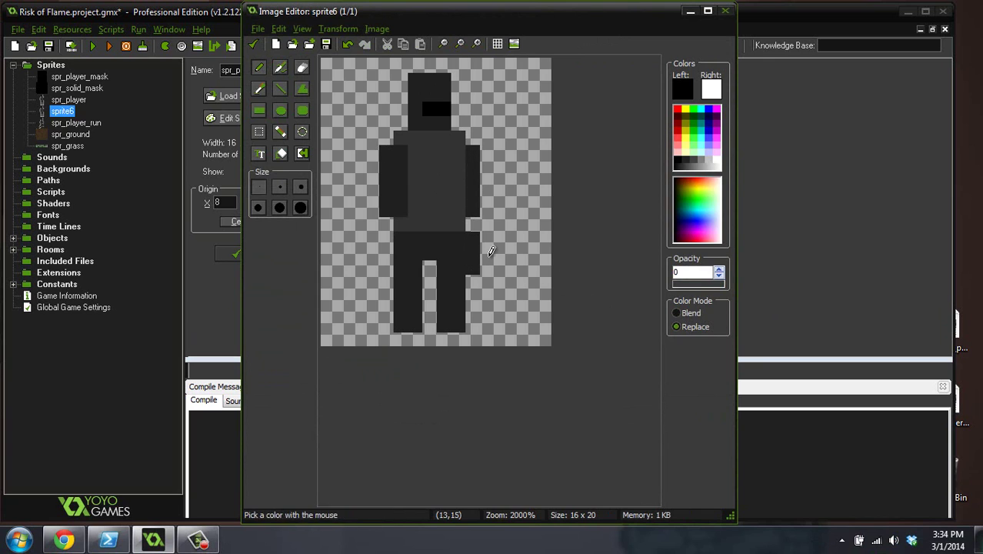
click(473, 238)
ctrl+click(473, 254)
click(473, 281)
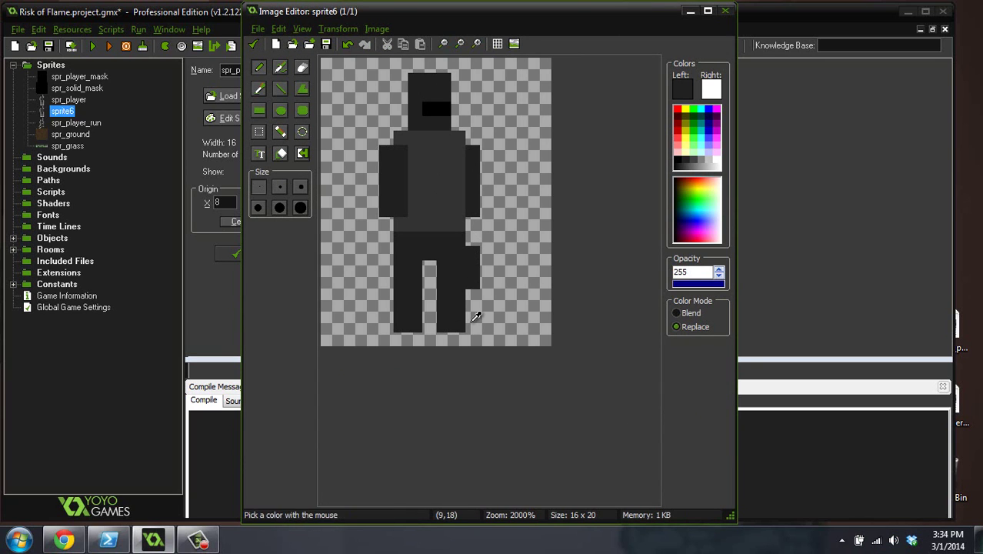
ctrl+click(476, 316)
drag(458, 325, 446, 311)
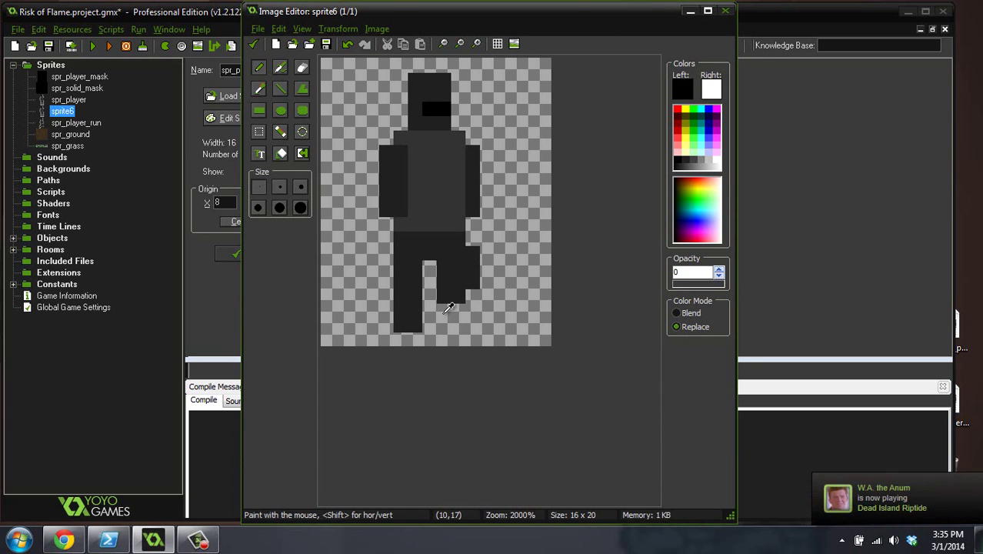
ctrl+click(408, 271)
click(429, 262)
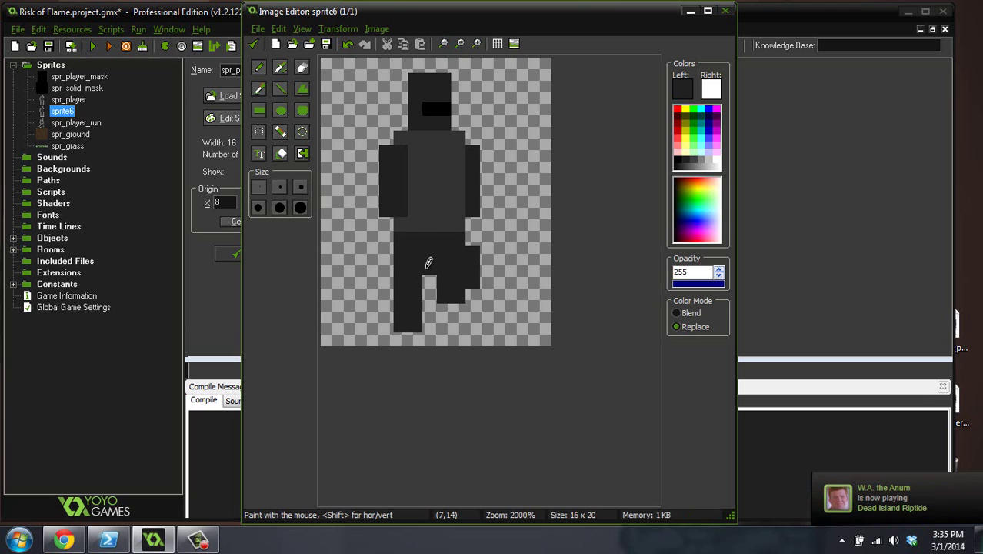
ctrl+click(435, 283)
click(429, 262)
ctrl+click(402, 259)
click(388, 266)
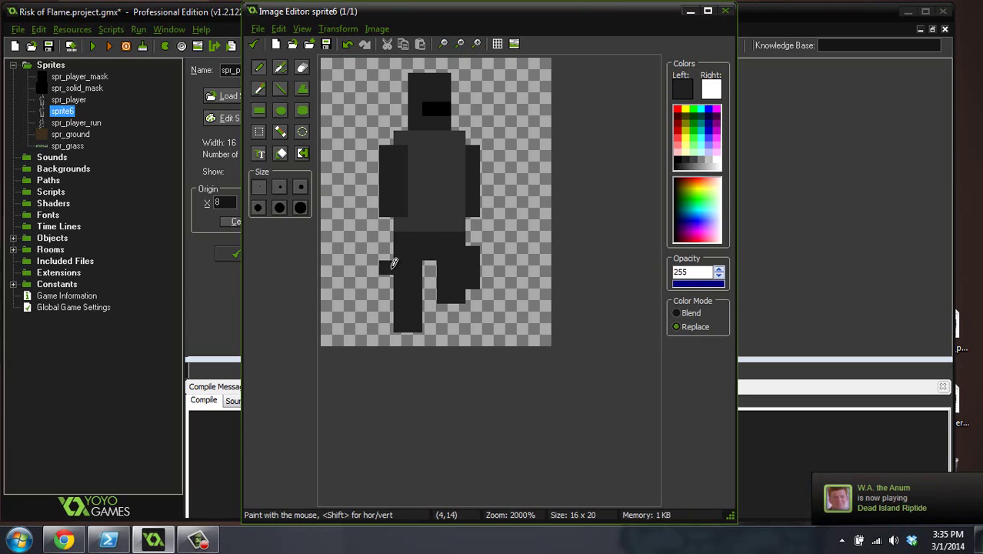
click(386, 254)
click(387, 281)
ctrl+click(428, 310)
mouse_move(415, 317)
mouse_down()
mouse_move(400, 314)
mouse_move(416, 311)
mouse_up()
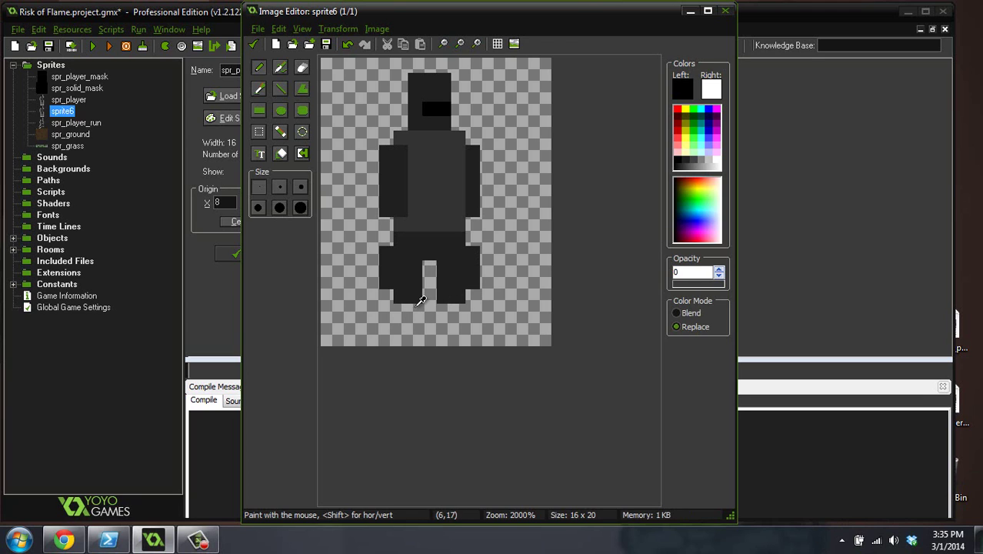
key(ctrl+z)
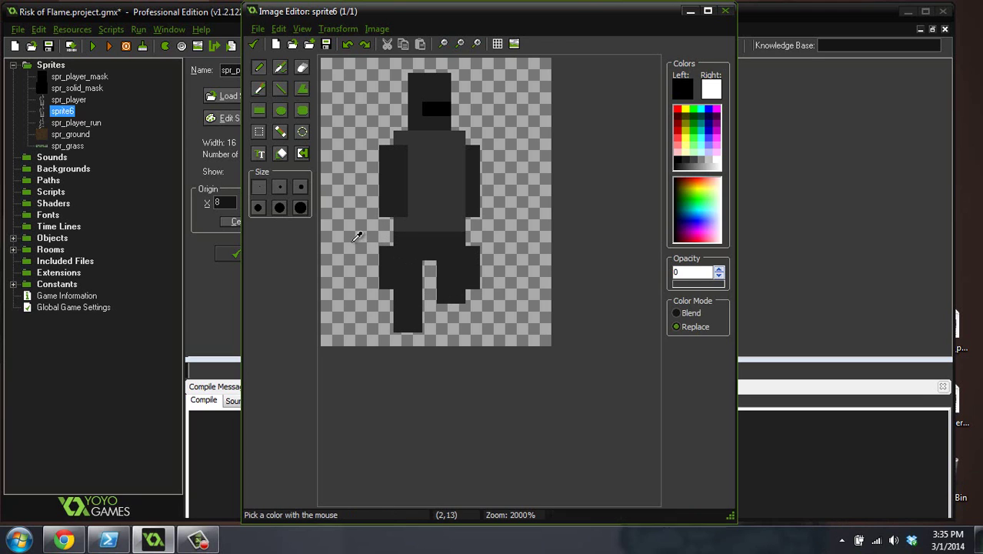
drag(385, 253, 385, 297)
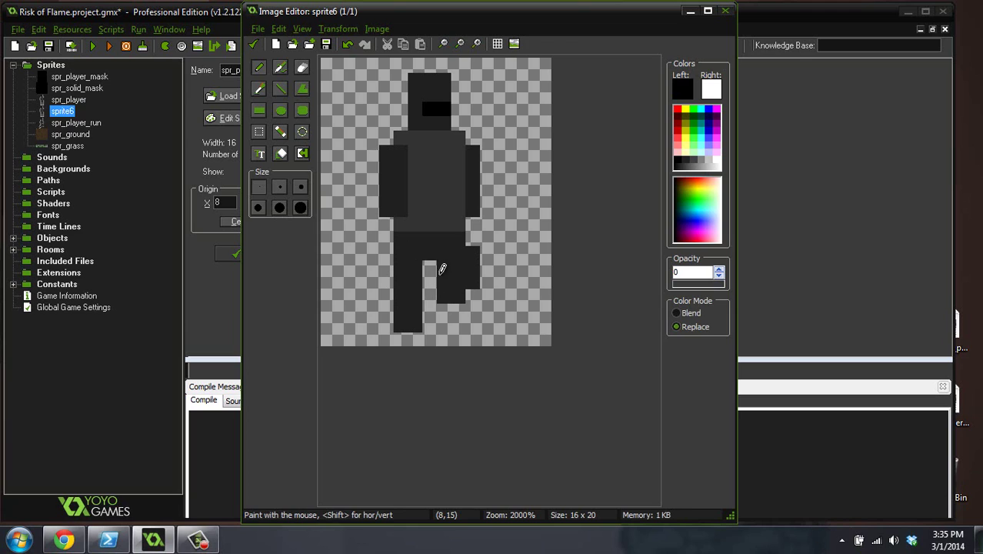
Step: Erase one pixel inside the bent knee and reshape the left arm to bend outward, recolouring its inner lower part as torso
click(443, 268)
ctrl+click(397, 174)
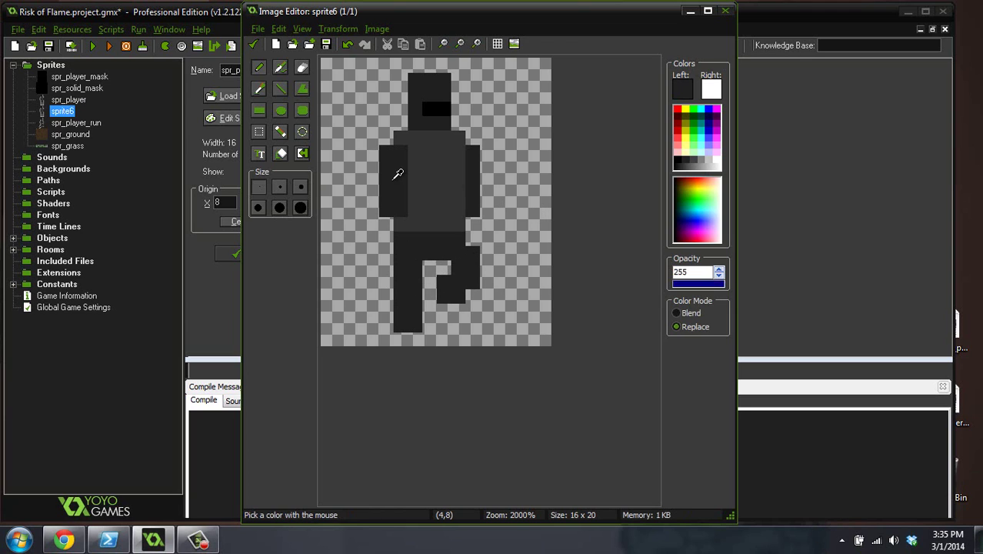
click(371, 182)
click(372, 194)
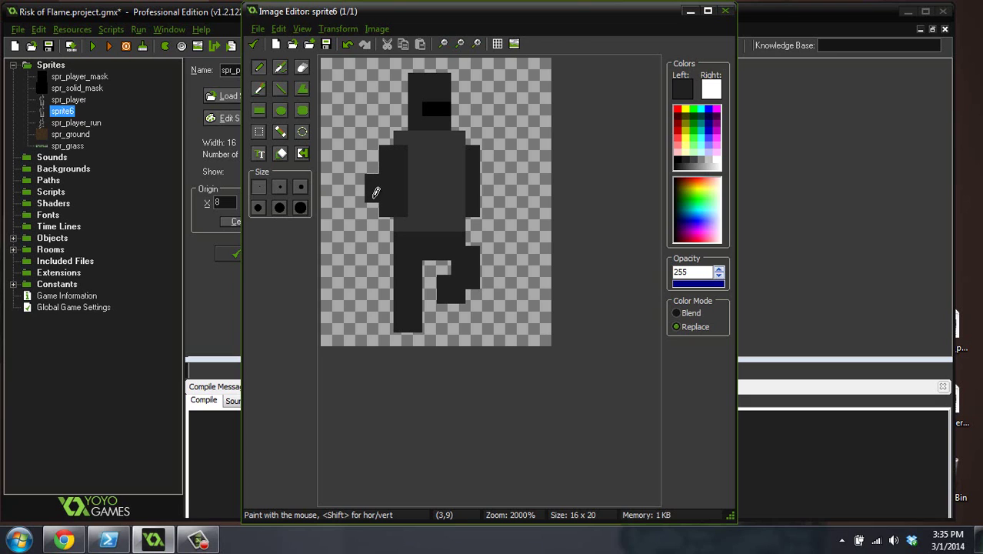
click(371, 166)
ctrl+click(421, 180)
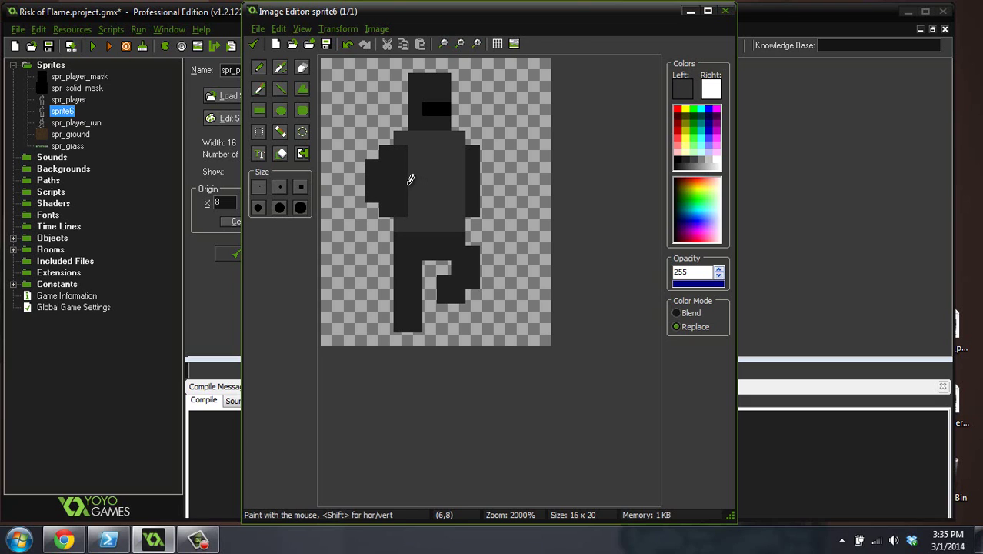
drag(409, 181, 400, 209)
ctrl+click(387, 223)
click(386, 209)
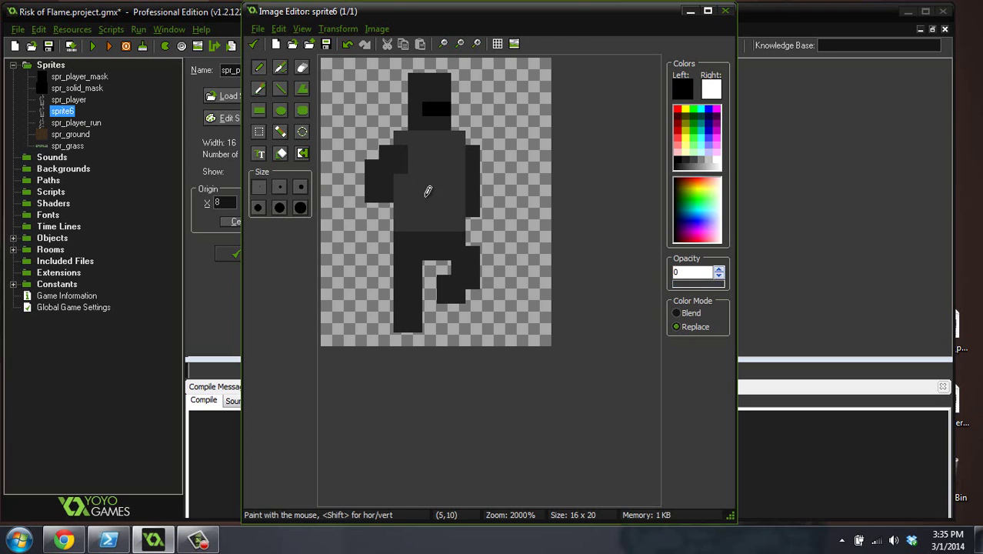
Step: Bend the right arm outward by adding three outer pixels and erasing its lowest pixel, and apply the image edits to the sprite
ctrl+click(473, 166)
click(486, 165)
click(486, 180)
click(486, 195)
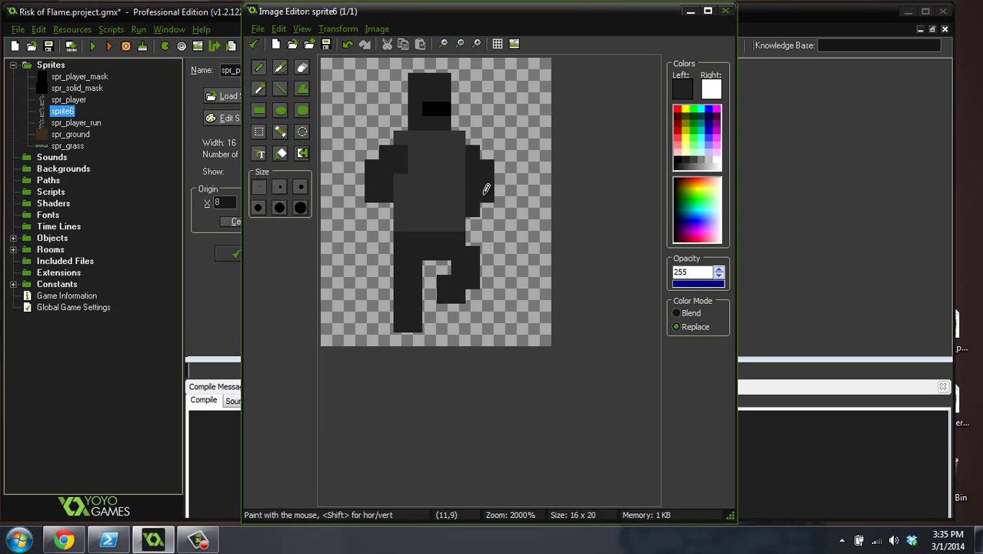
ctrl+click(507, 200)
click(473, 210)
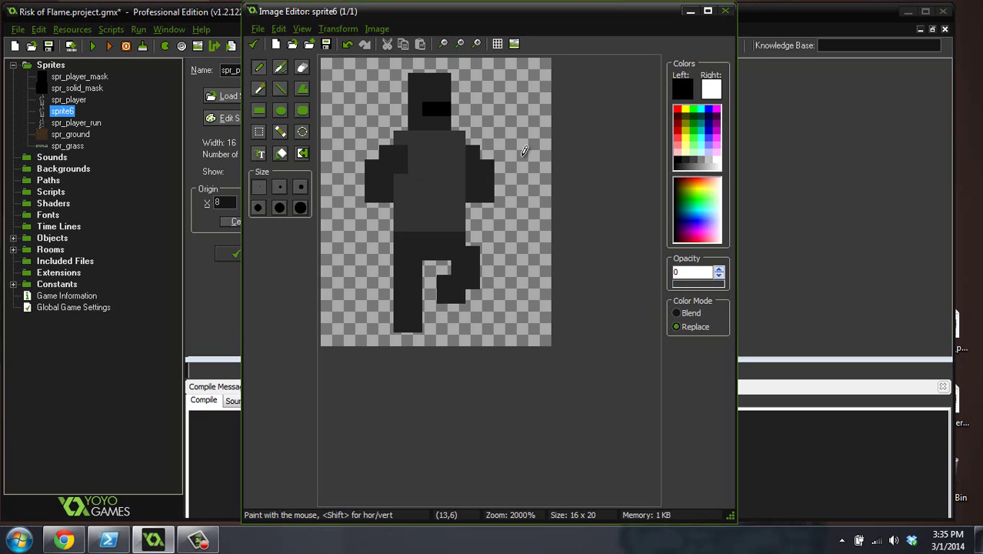
click(253, 44)
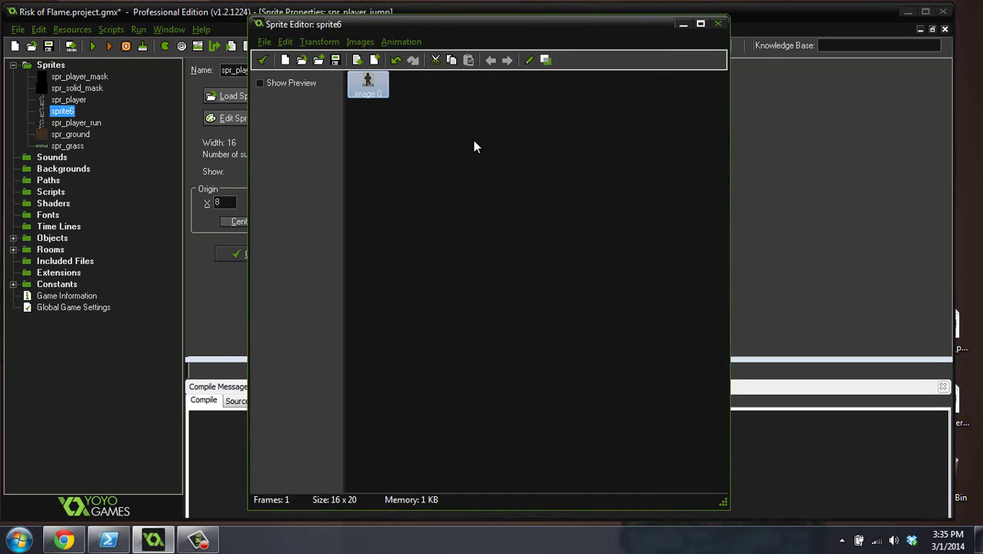
key(ctrl+c)
key(ctrl+v)
double_click(412, 88)
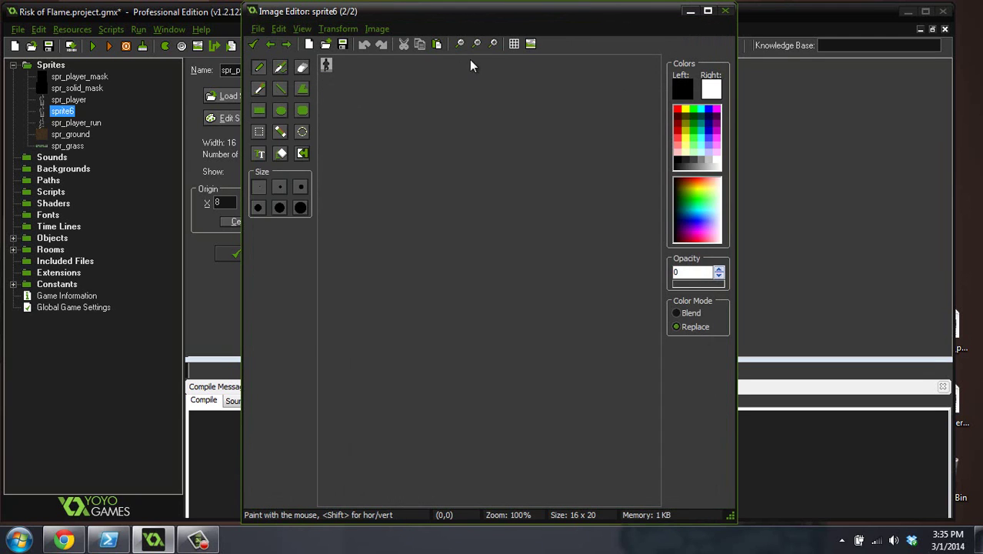
click(493, 44)
click(493, 43)
click(493, 44)
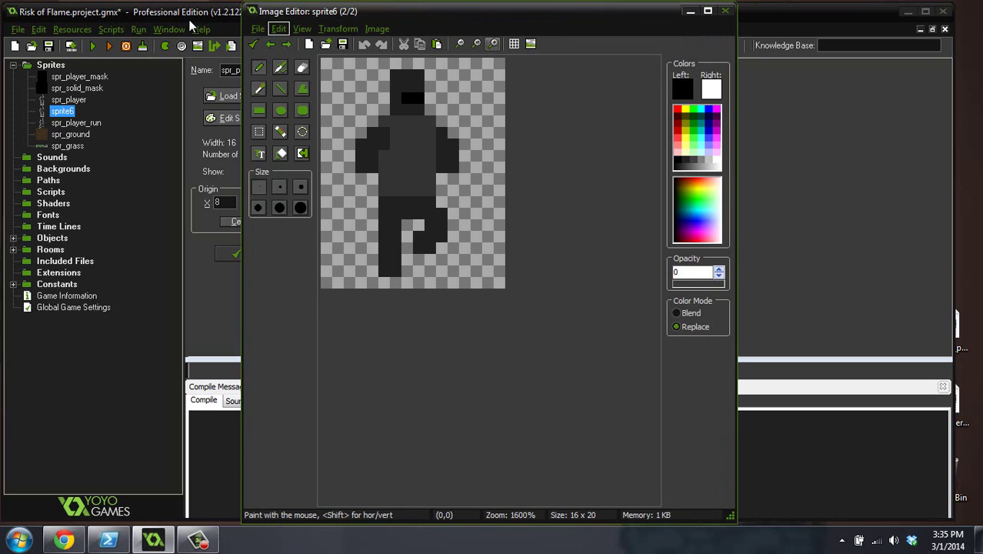
click(253, 44)
click(412, 86)
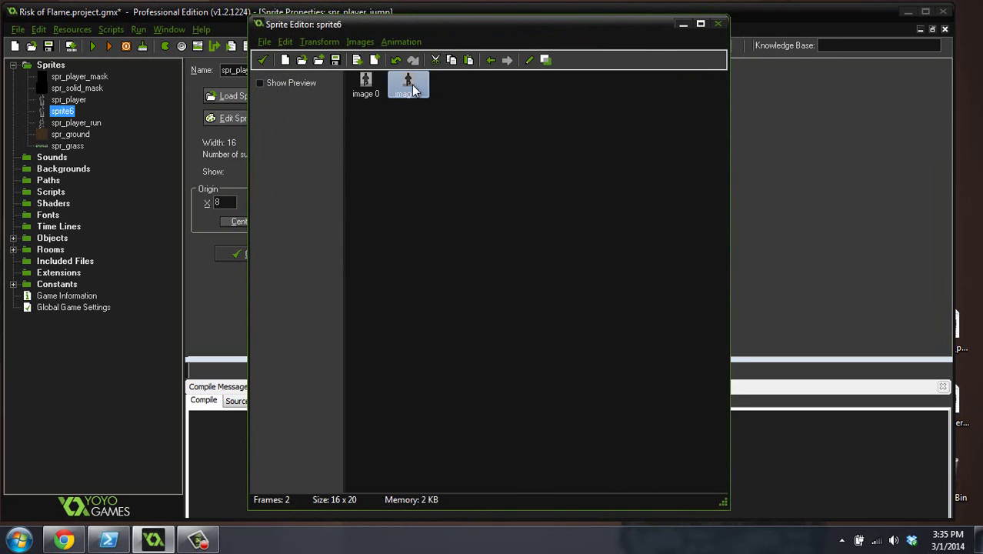
key(Delete)
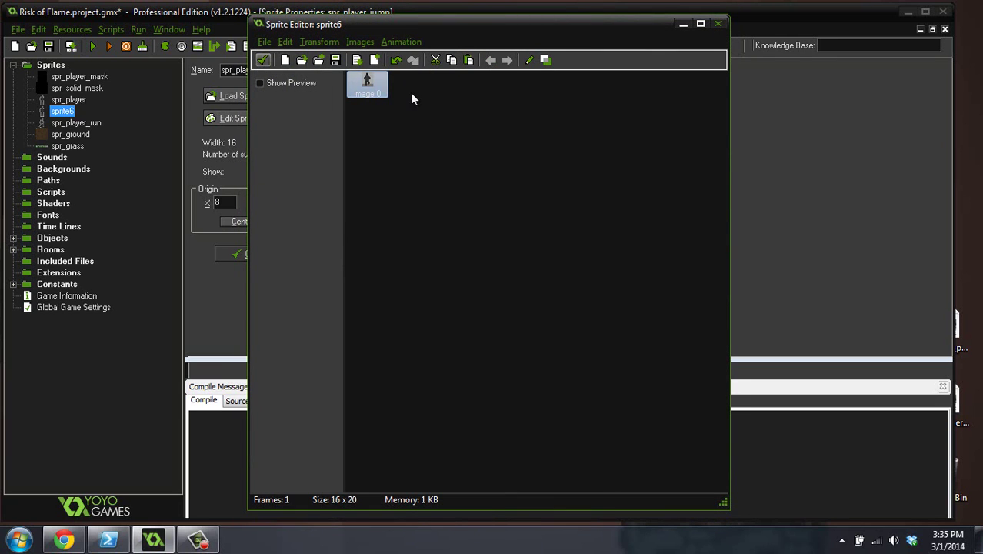
Step: Reopen image 0 and raise the dark trouser colour by one pixel at the right hip, restoring the torso grey beside it
double_click(370, 81)
click(475, 44)
click(475, 44)
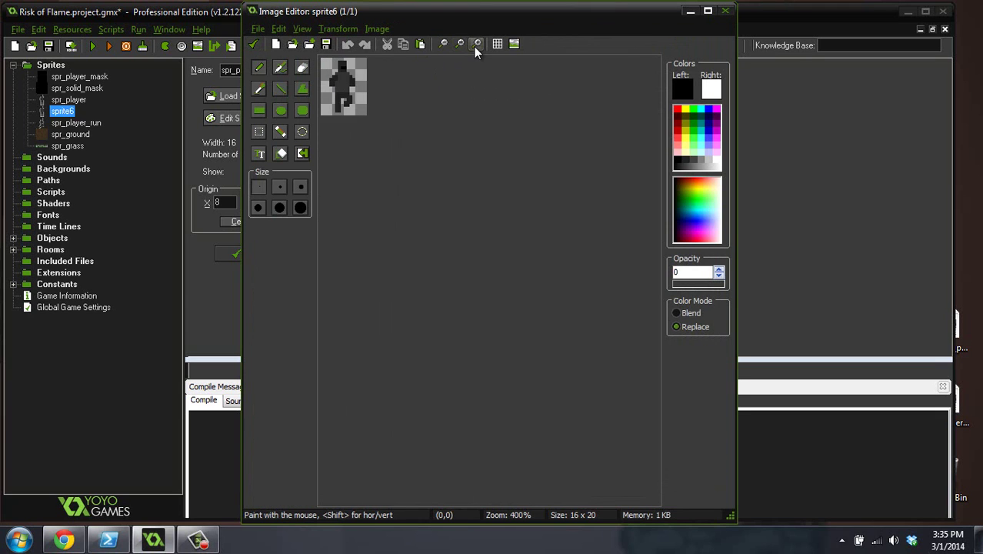
click(476, 44)
click(476, 43)
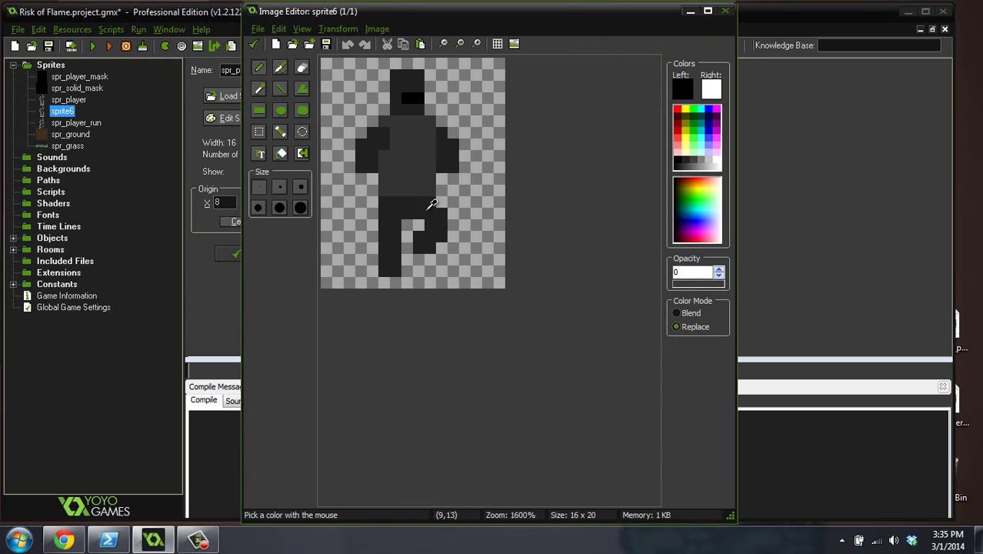
click(434, 203)
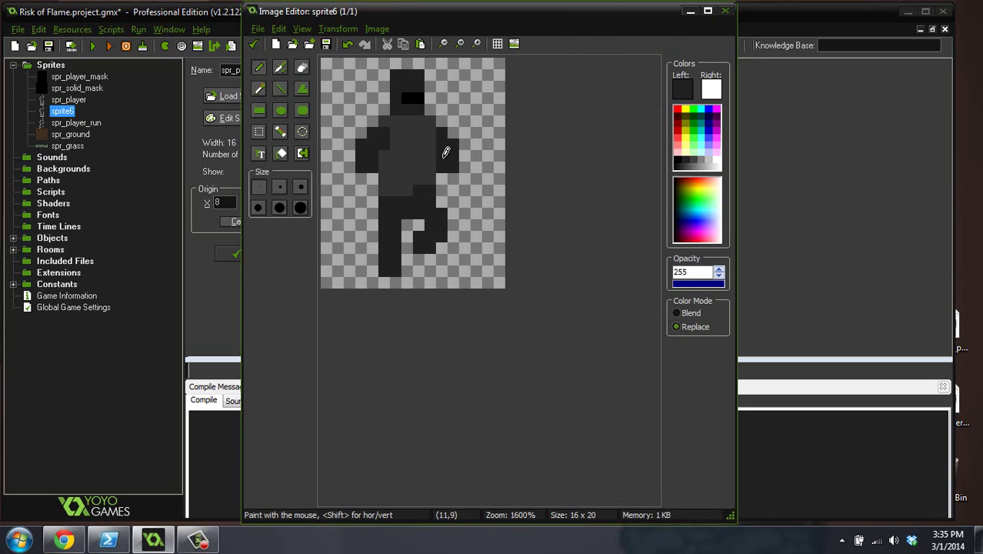
ctrl+click(422, 160)
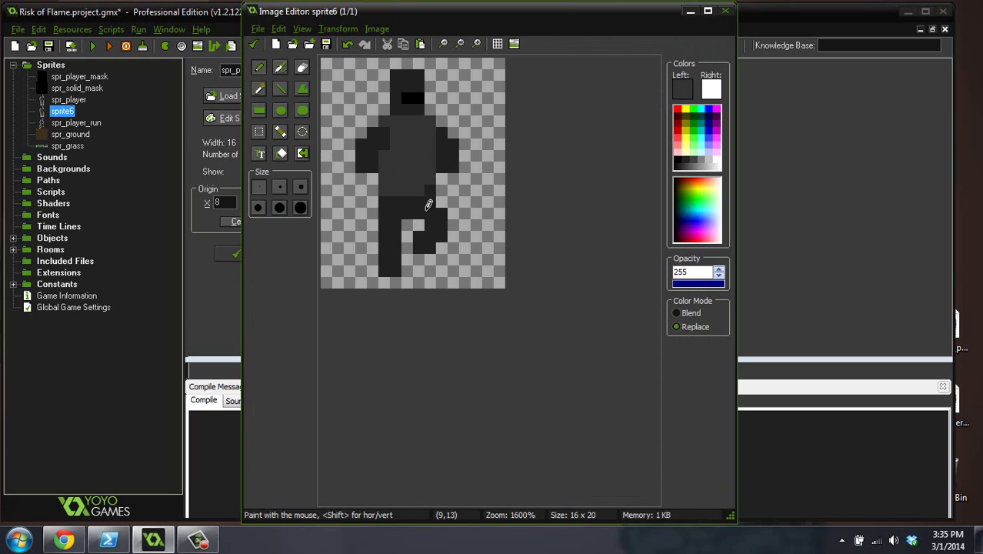
Step: Try one additional dark trouser pixel at the upper outer corner of the bent right knee
ctrl+click(435, 190)
click(444, 197)
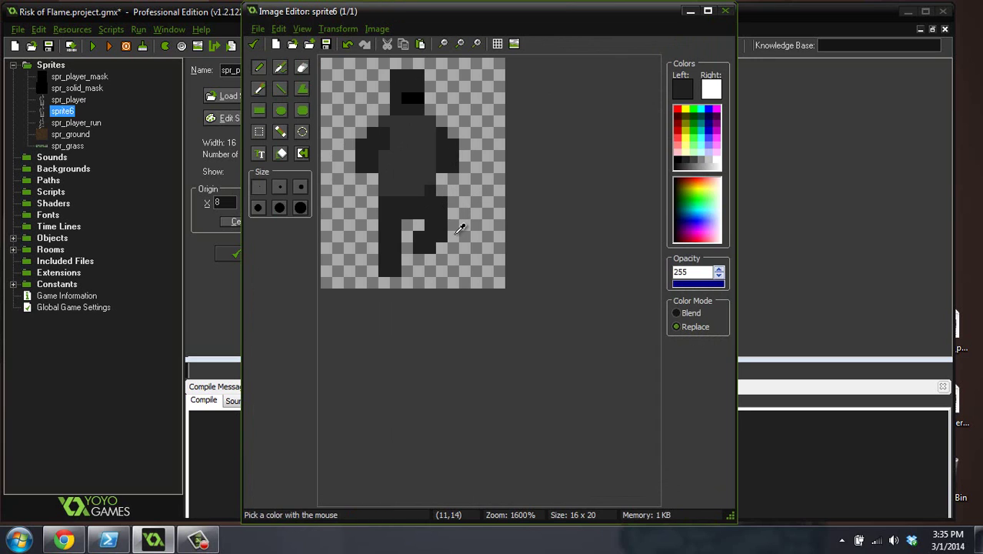
ctrl+click(460, 217)
ctrl+scroll(459, 215, down, 4)
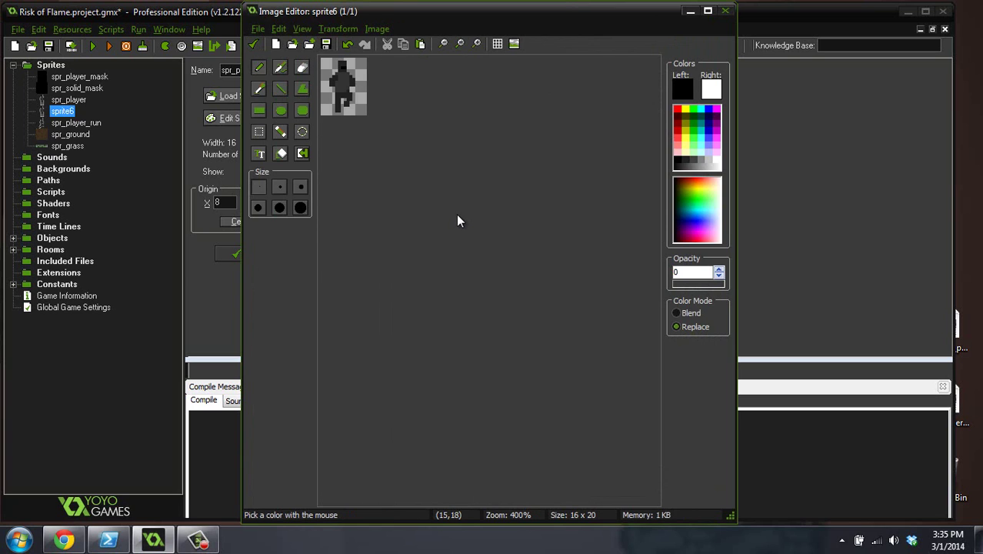
ctrl+scroll(457, 213, up, 5)
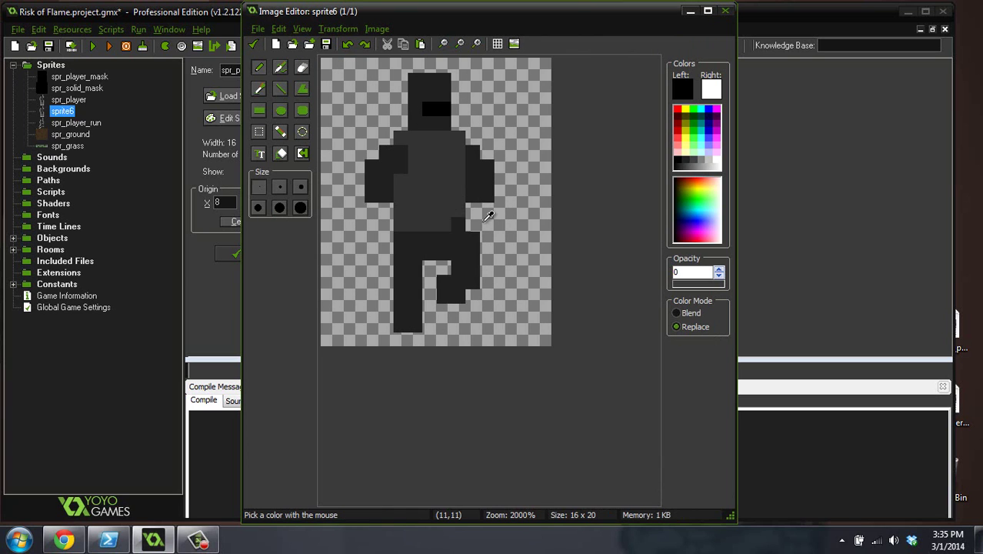
Step: Leave the image editor, apply the sprite edits and confirm the spr_player_jump sprite properties
click(253, 44)
click(370, 135)
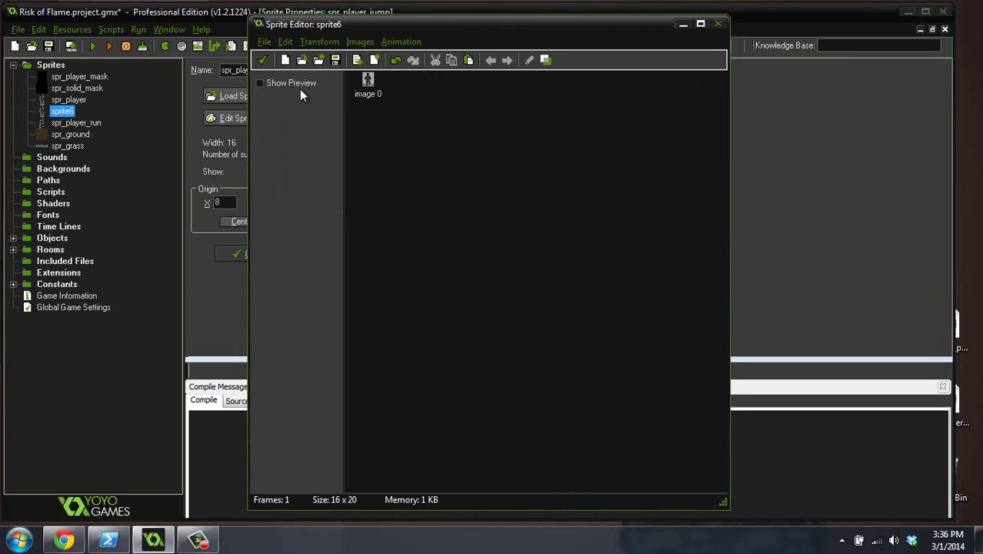
click(262, 59)
click(235, 256)
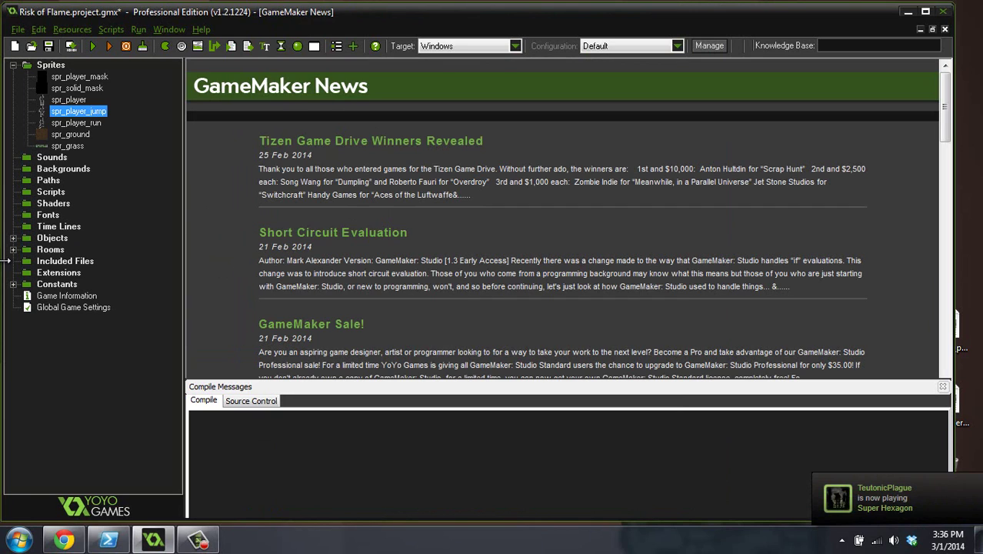
Step: Open the code action in the Step event of obj_player
click(14, 239)
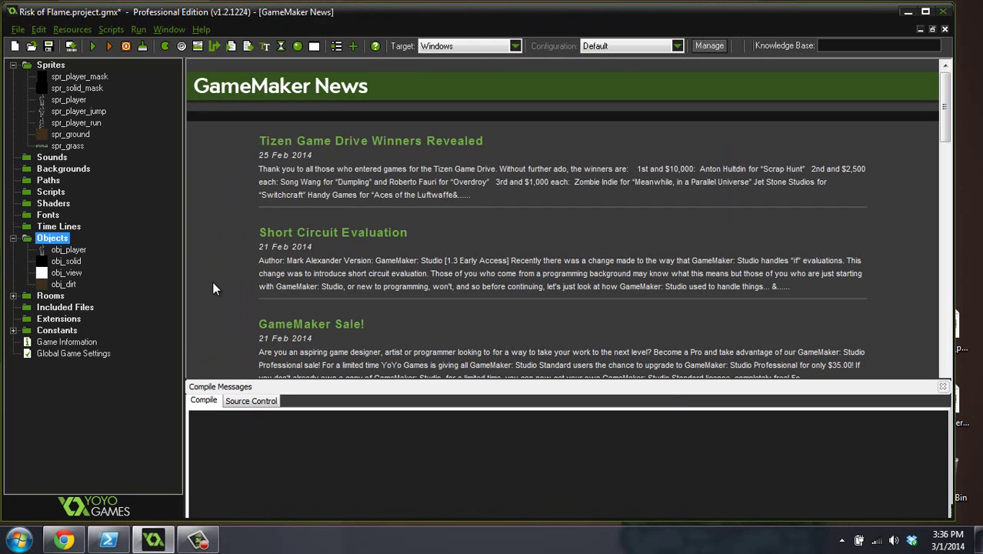
double_click(66, 250)
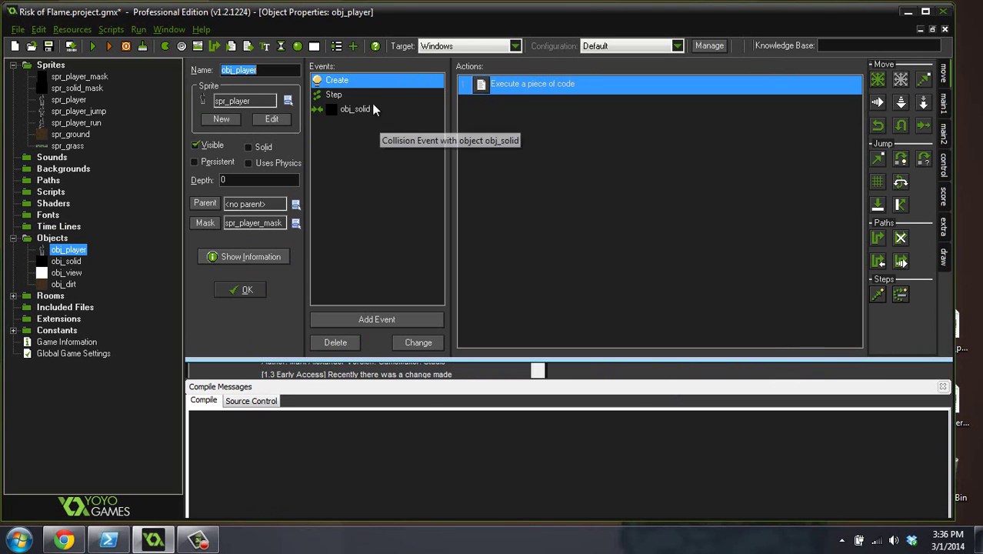
click(334, 94)
click(548, 89)
double_click(548, 89)
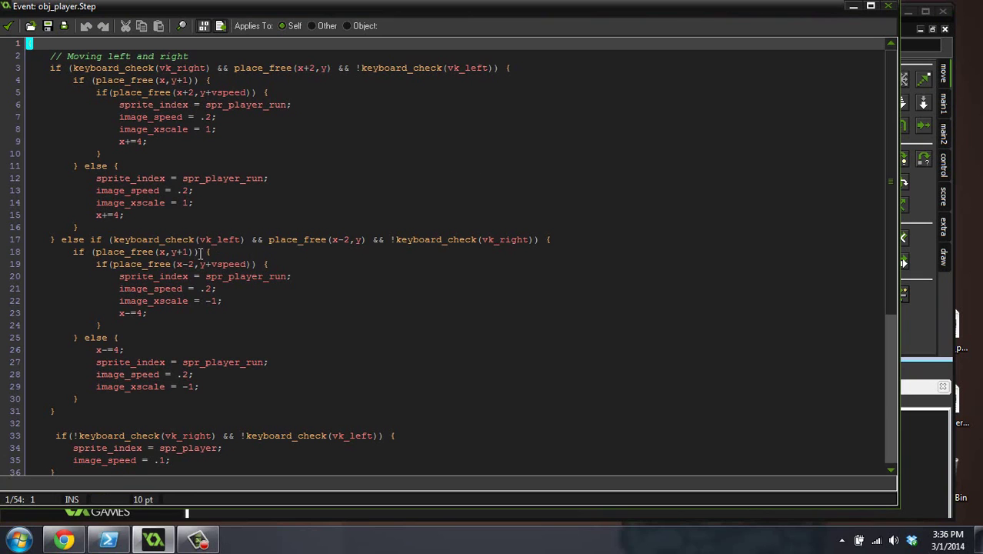
Step: Review the left/right movement, gravity and jumping blocks of the Step code to locate where the jump sprite belongs
scroll(357, 223, down, 6)
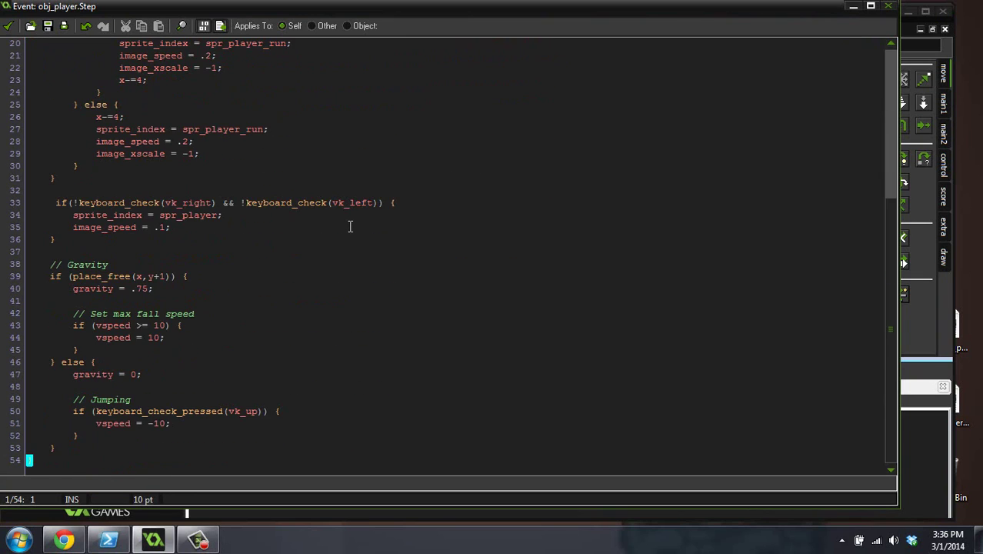
drag(166, 359, 69, 257)
scroll(377, 253, up, 5)
scroll(377, 253, up, 1)
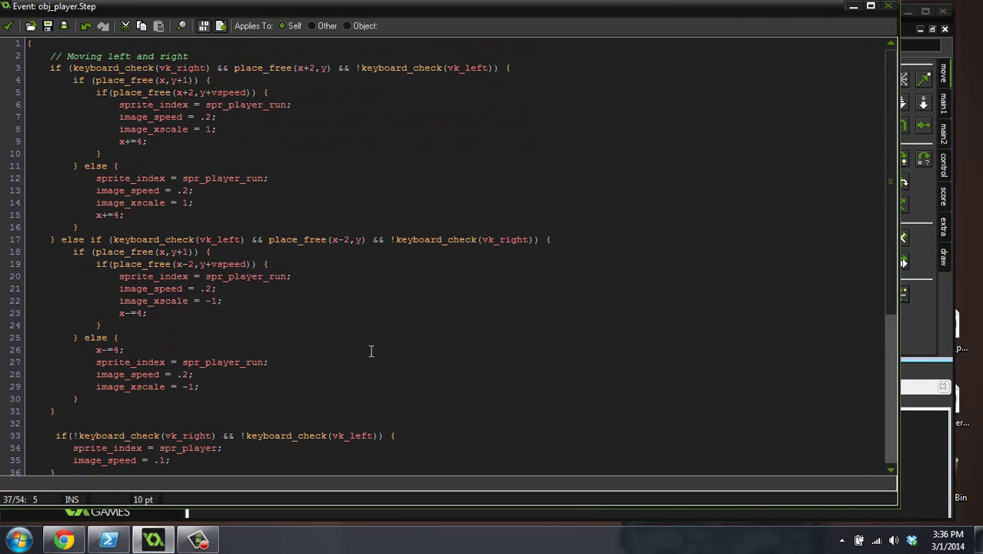
drag(327, 394, 36, 59)
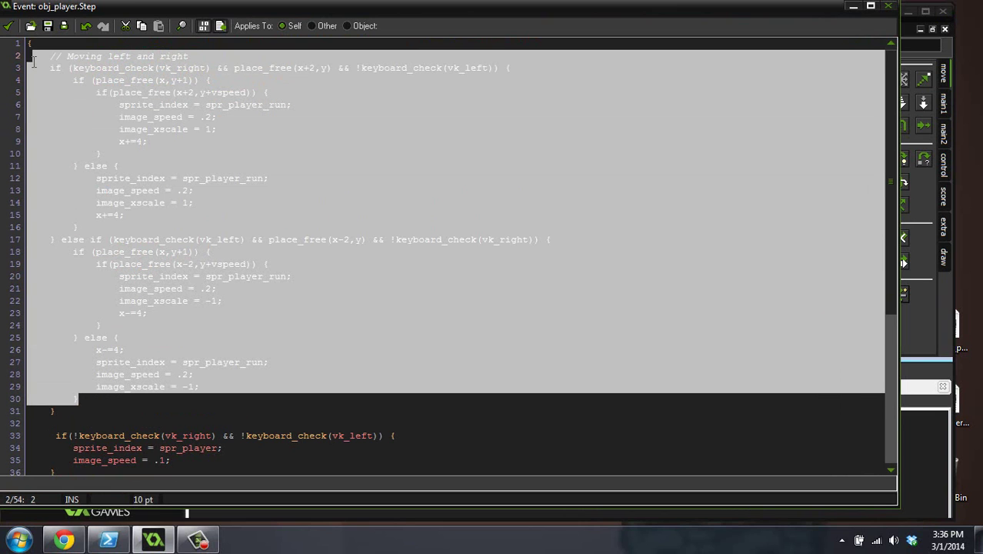
click(349, 253)
scroll(418, 254, down, 6)
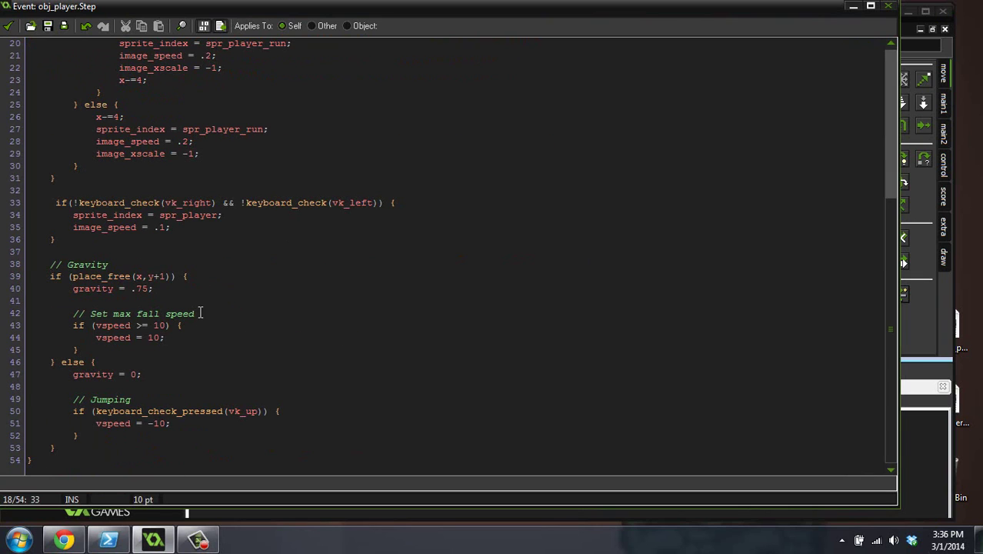
Step: Add the line sprite_index = spr_player_jump; below gravity = .75; in the Gravity block, and save the Step code and obj_player
click(158, 289)
key(Return)
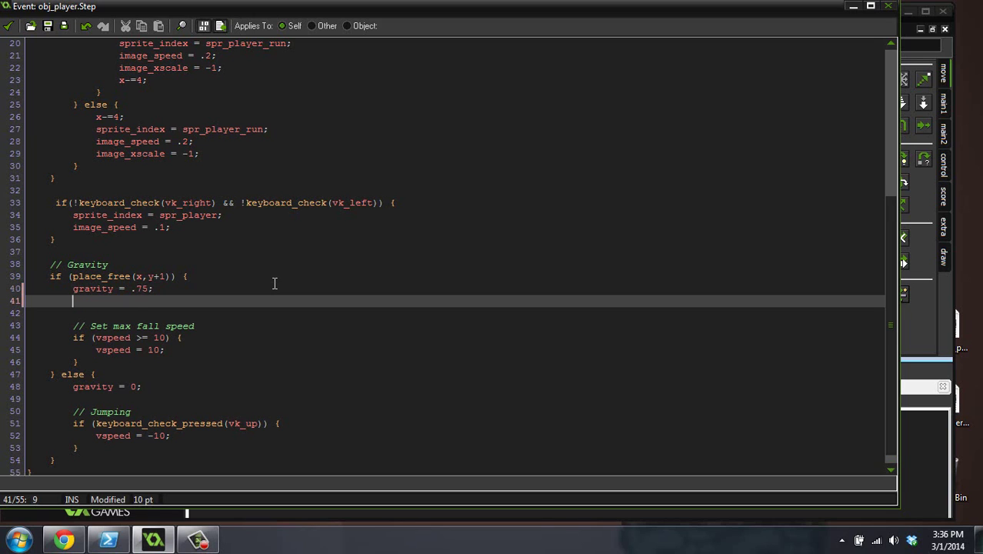
text(sp)
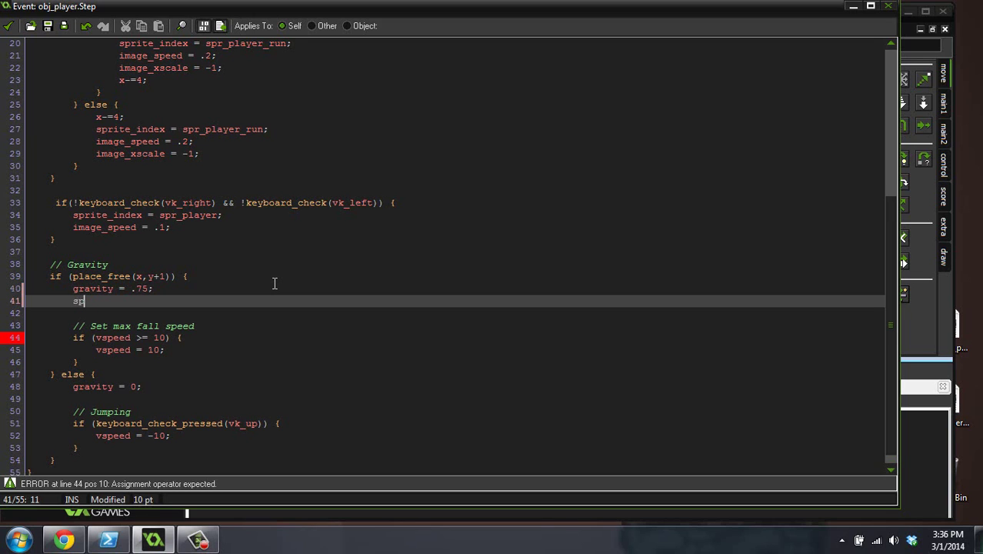
text(rite_)
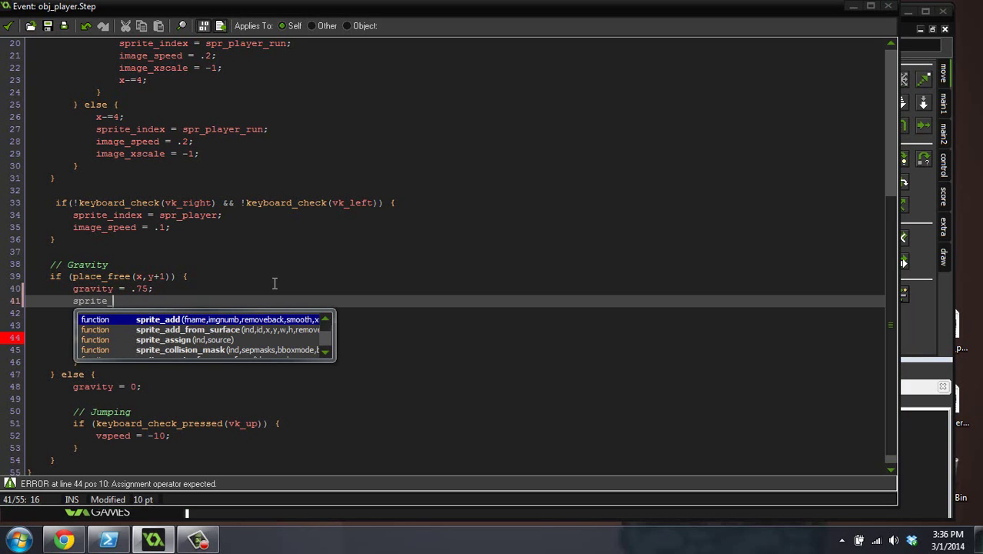
text(index = spr_player_)
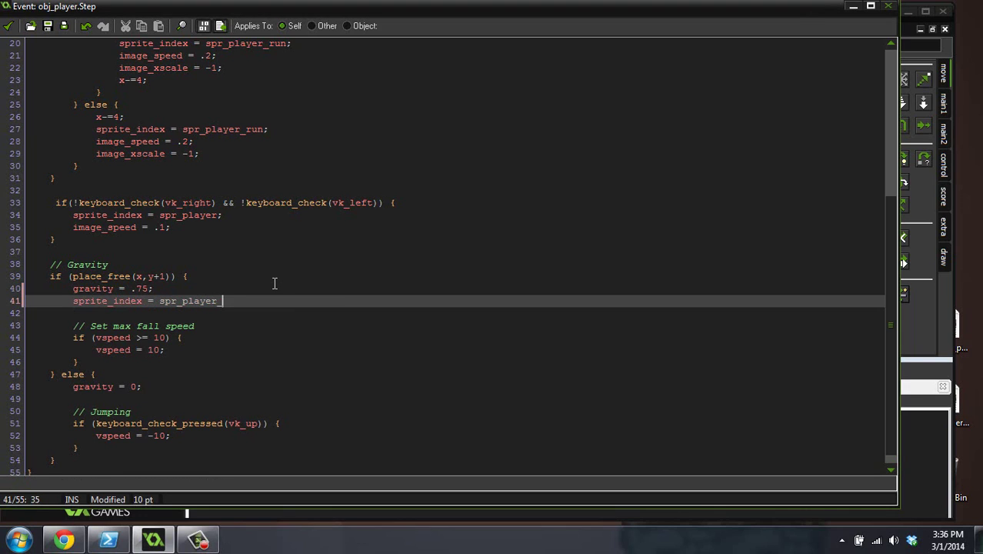
text(j)
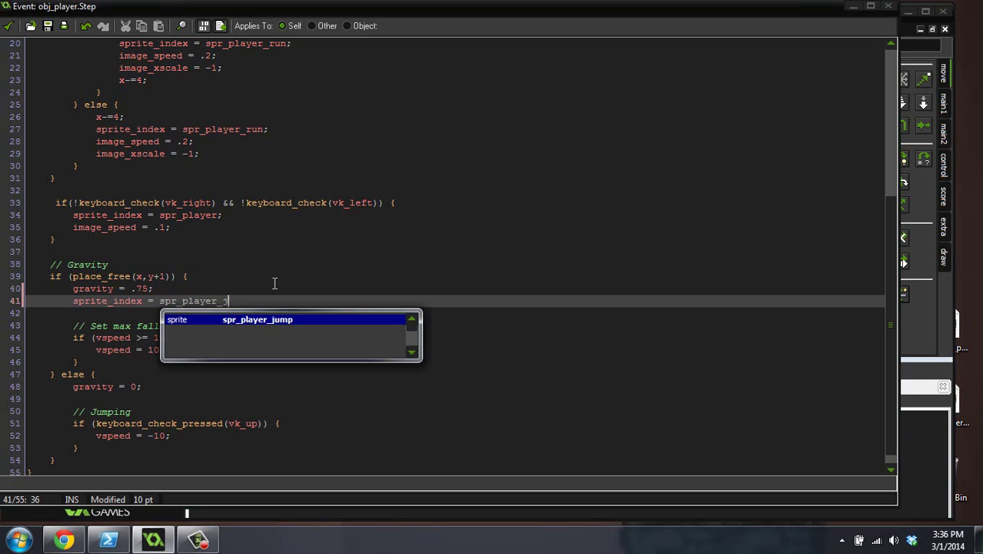
text(ujmp;)
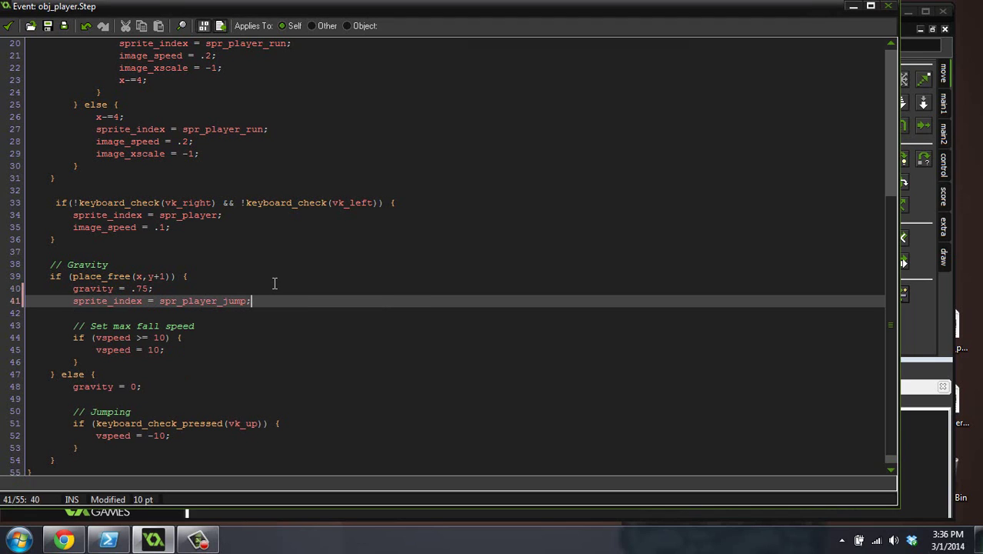
click(376, 268)
scroll(308, 266, down, 1)
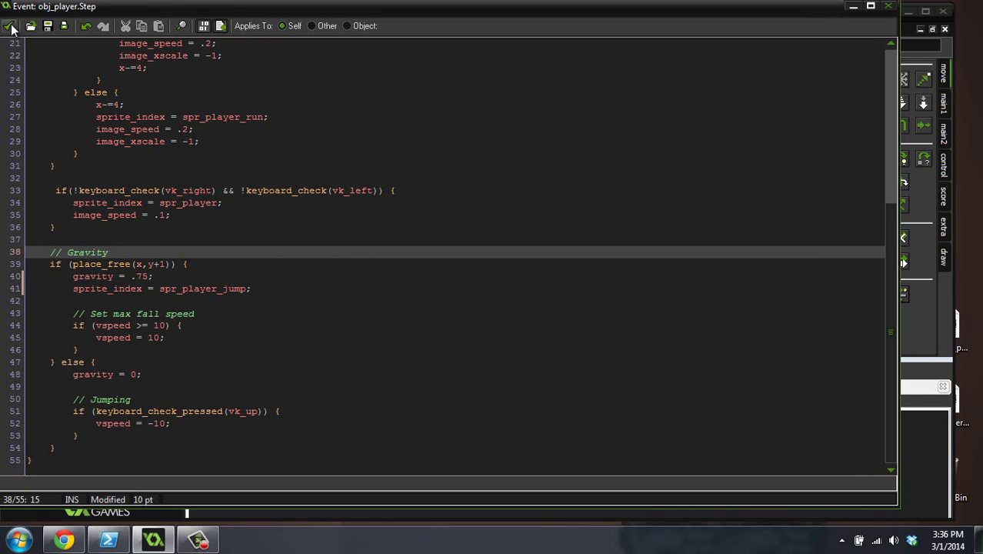
click(8, 26)
click(243, 290)
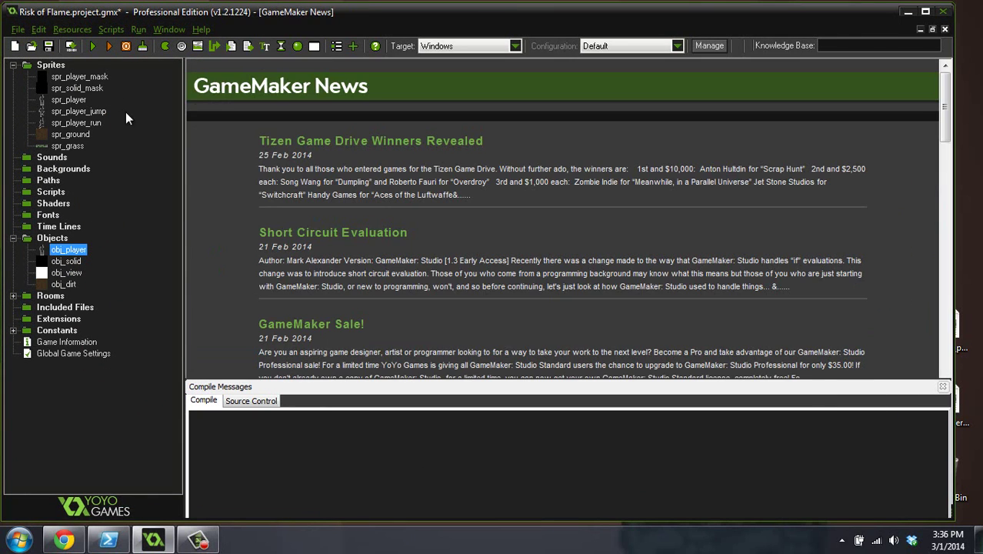
Step: Run the game, test the jump sprite by moving and jumping across the platforms in both directions, and close the game
click(96, 47)
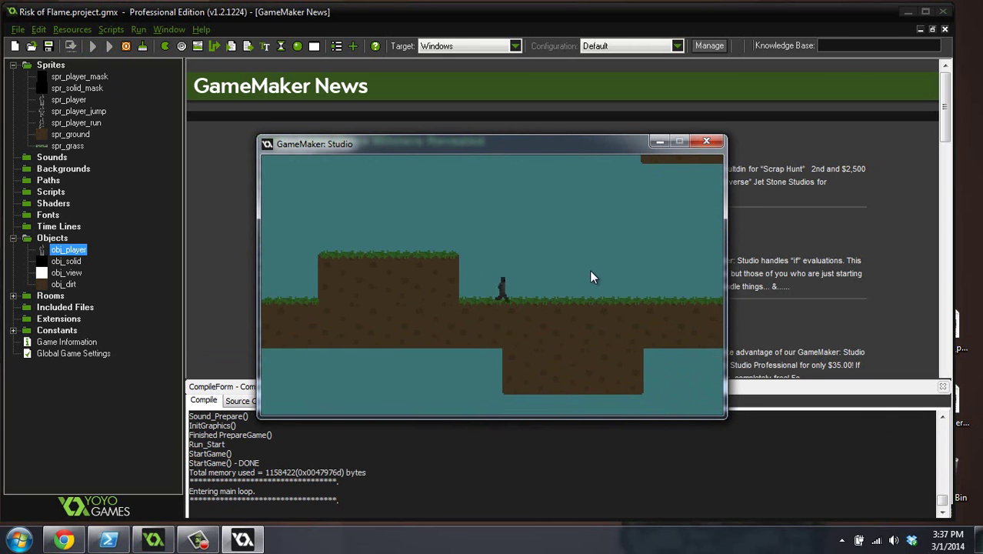
key(Right)
key(Up)
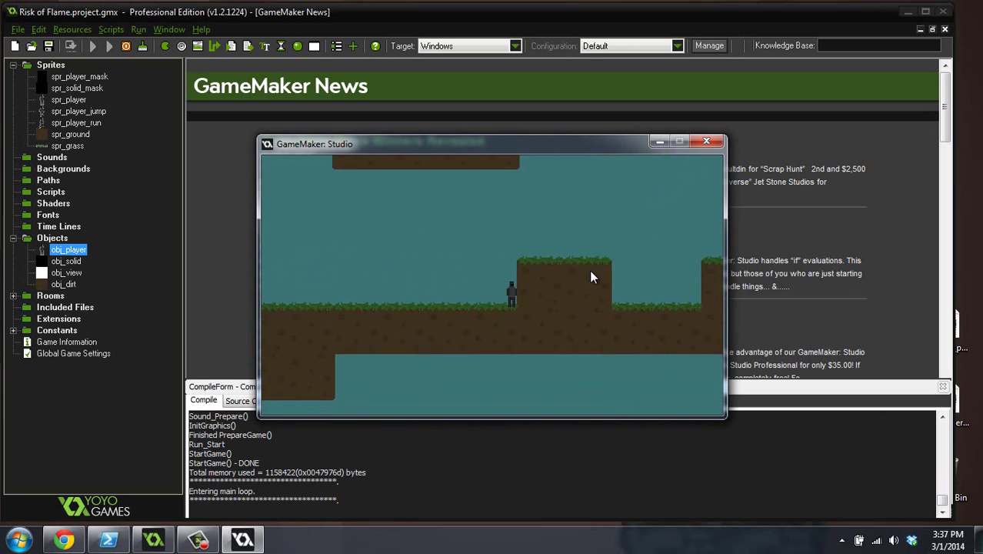
key(Right)
key(Up)
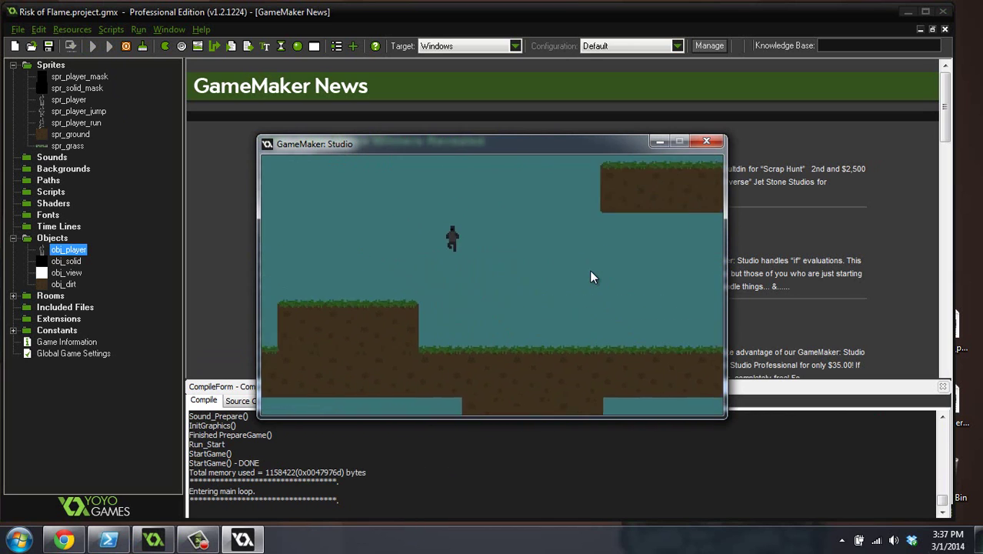
key(Right)
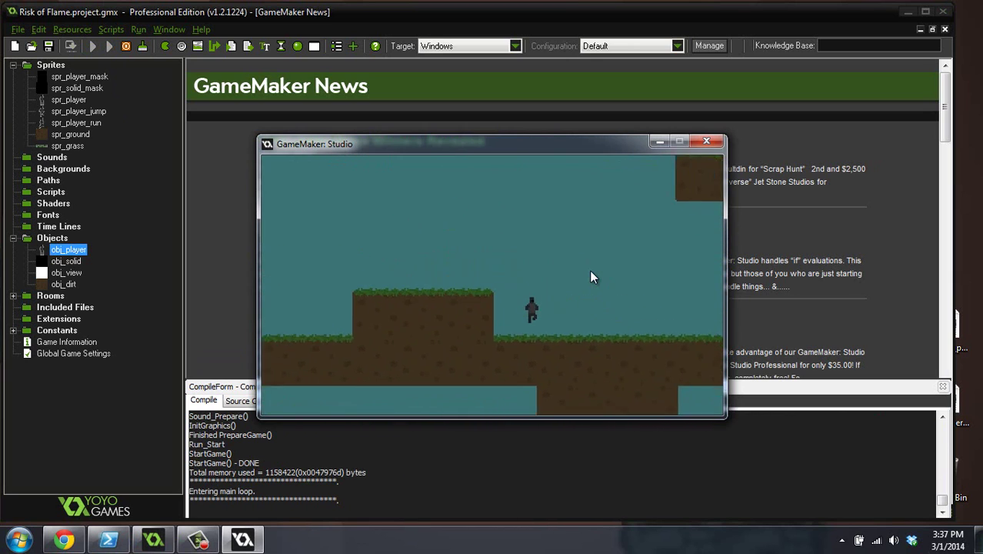
key(Right)
key(Up)
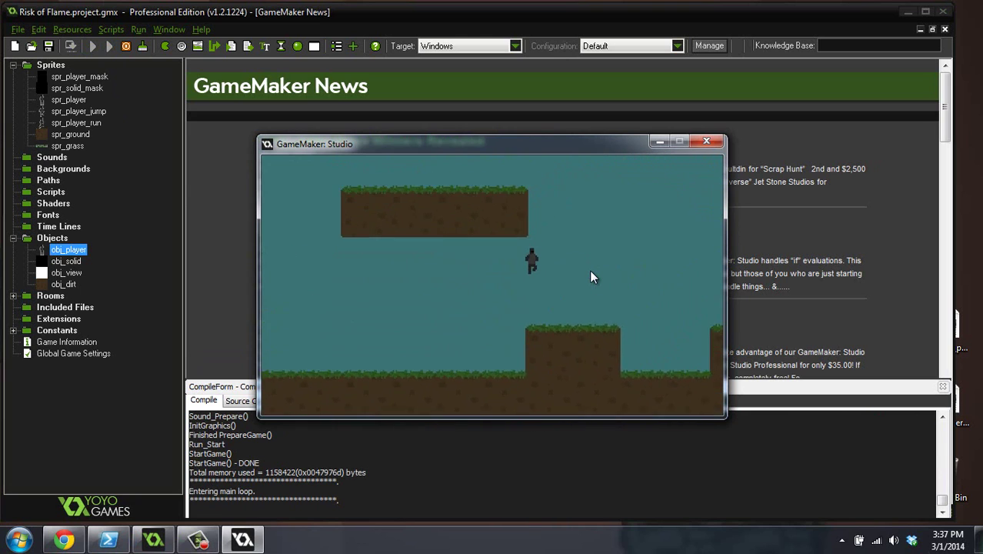
key(Left)
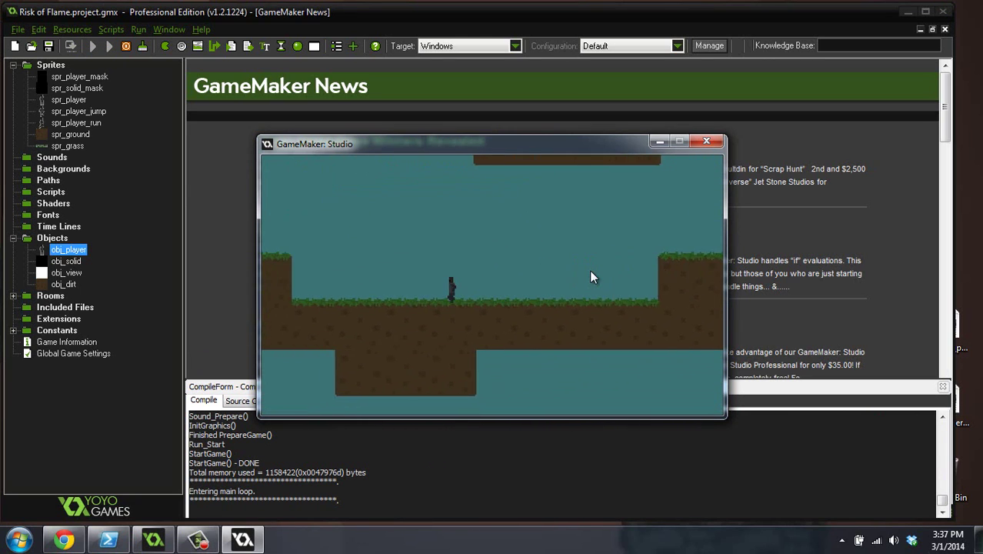
key(Right)
key(Up)
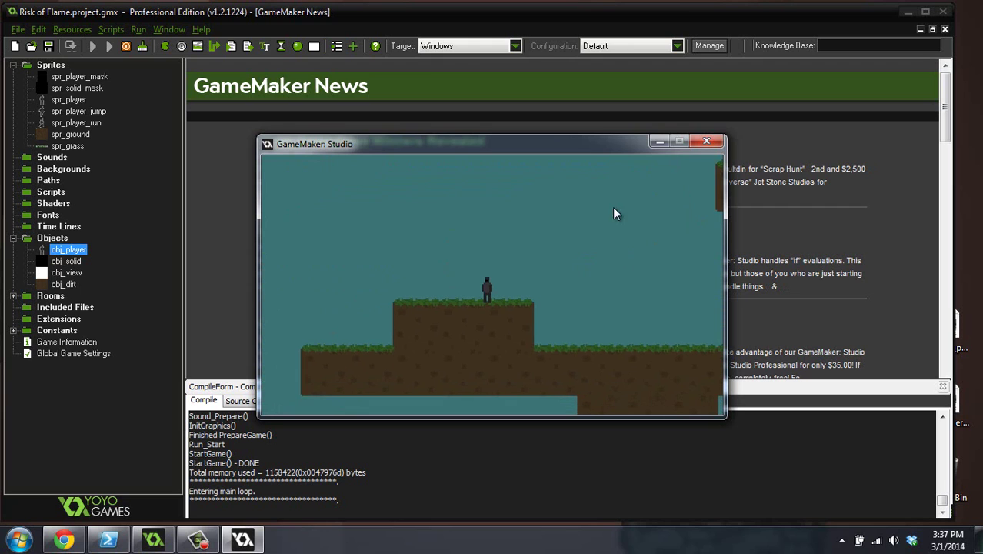
click(708, 142)
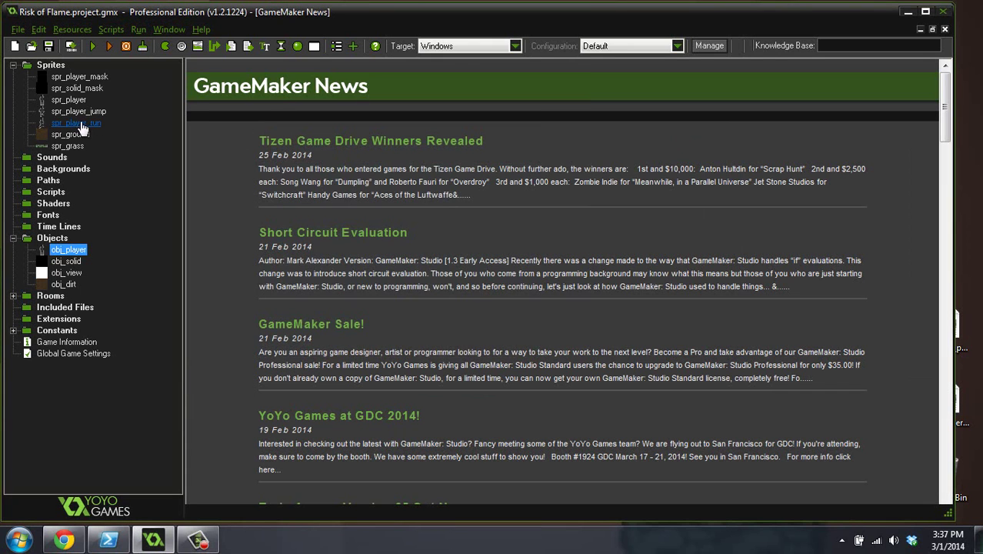
Step: Open spr_player_jump for sprite editing and duplicate image 0 as a second frame
double_click(78, 111)
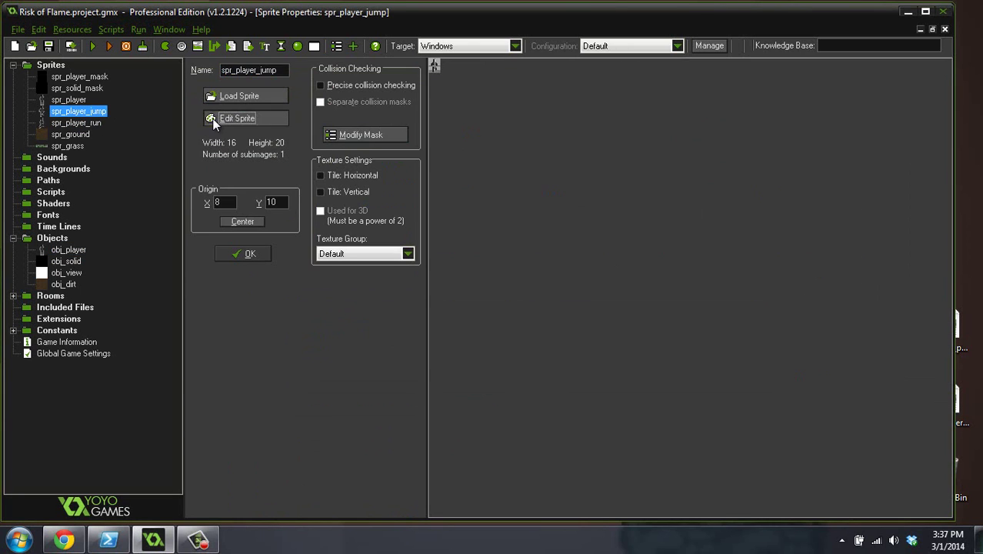
click(212, 118)
double_click(369, 77)
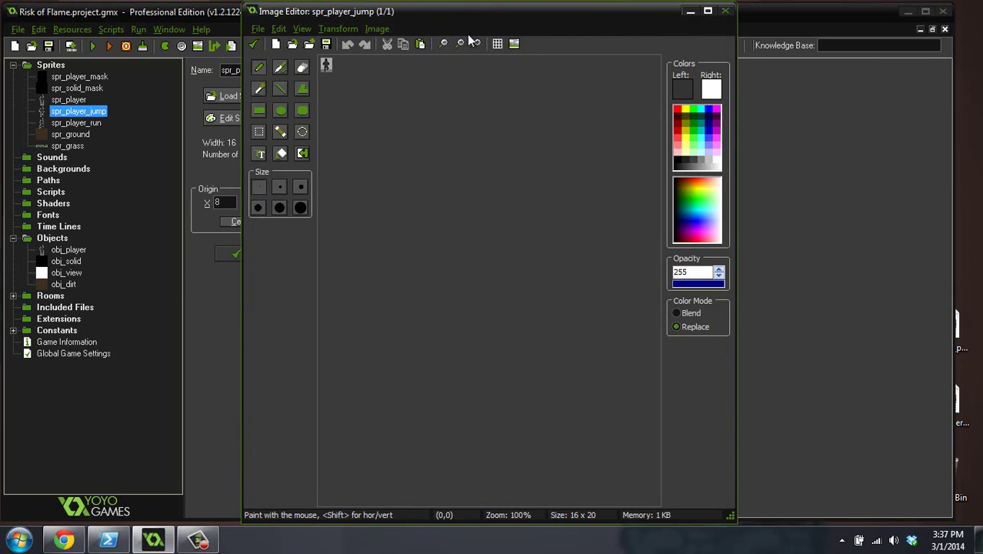
key(Escape)
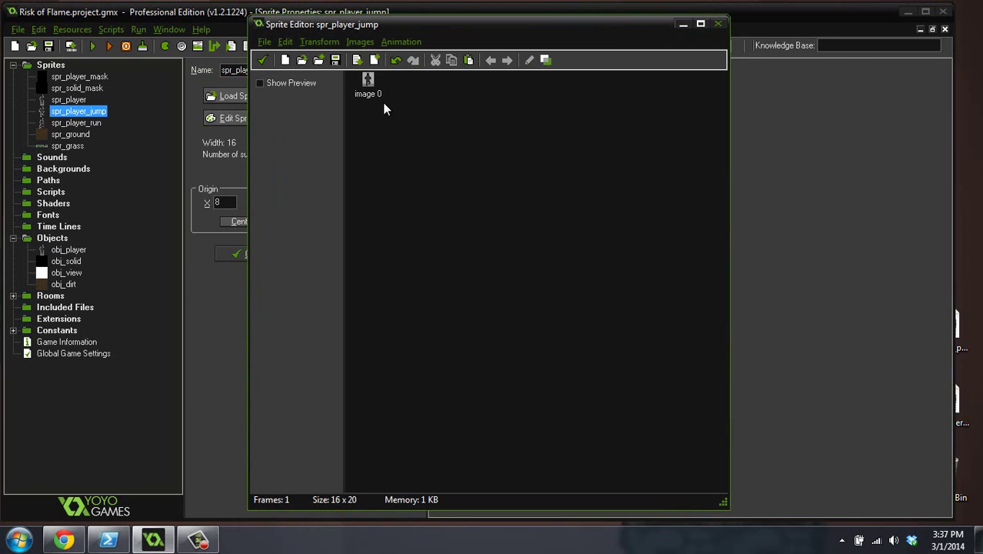
click(372, 93)
key(ctrl+c)
key(ctrl+v)
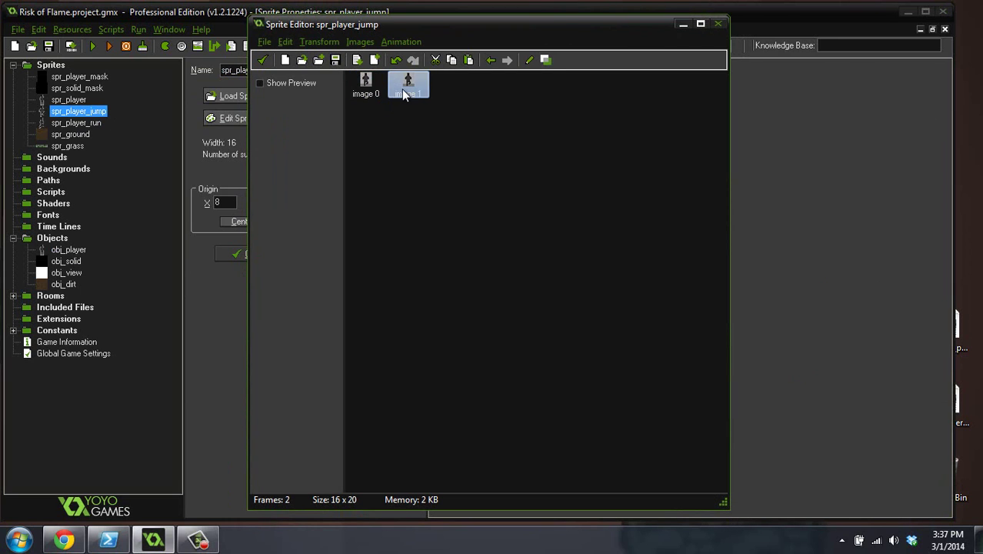
Step: Open image 1 and paint the left arm one pixel higher and farther outward in the dark arm colour
double_click(401, 88)
click(490, 44)
click(490, 44)
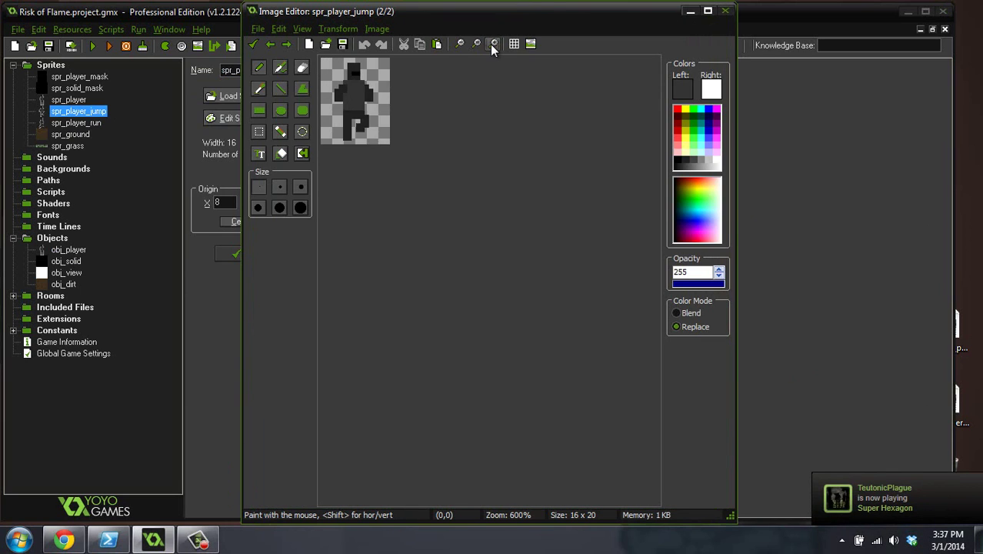
click(490, 43)
click(490, 44)
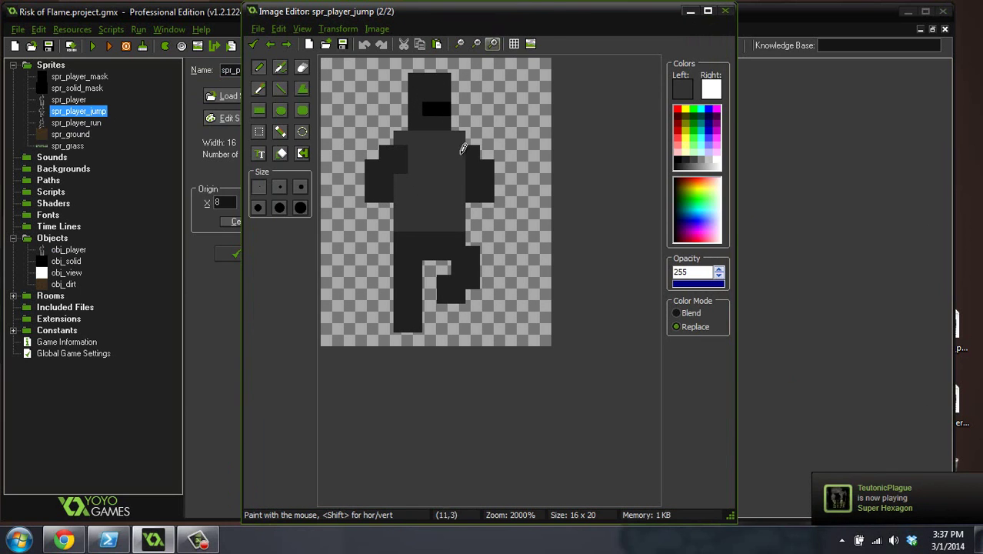
ctrl+click(402, 149)
mouse_move(381, 133)
mouse_down()
mouse_move(354, 153)
mouse_move(353, 172)
mouse_move(462, 157)
mouse_move(385, 202)
mouse_move(380, 220)
mouse_move(383, 167)
mouse_move(371, 194)
mouse_move(363, 169)
mouse_move(415, 118)
mouse_move(375, 187)
mouse_move(361, 168)
mouse_move(375, 151)
mouse_move(373, 161)
mouse_move(344, 163)
mouse_move(345, 178)
mouse_move(438, 188)
mouse_move(443, 181)
mouse_move(378, 143)
mouse_move(341, 151)
mouse_move(343, 182)
mouse_up()
Step: Reshape the left arm in image 1 into a raised, outstretched arm, erasing its lower pixels and extending it outward in the dark arm colour
ctrl+click(385, 210)
click(386, 195)
ctrl+click(358, 165)
click(371, 163)
click(377, 184)
ctrl+click(371, 194)
click(370, 164)
ctrl+click(384, 147)
click(375, 158)
click(370, 166)
ctrl+click(346, 152)
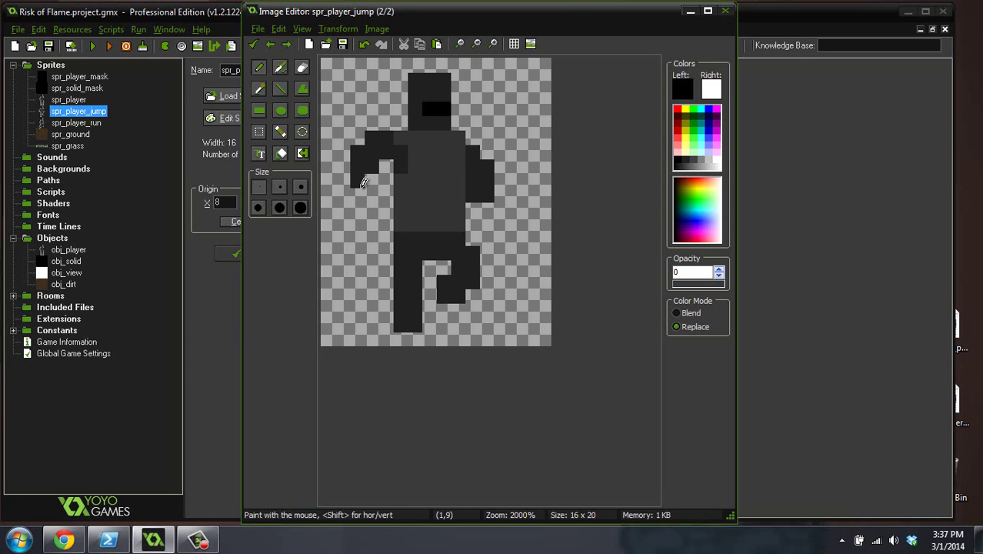
Step: Erase the lowest hand pixel of the left arm and touch up the shoulder with the torso and arm colours
click(360, 182)
ctrl+click(428, 165)
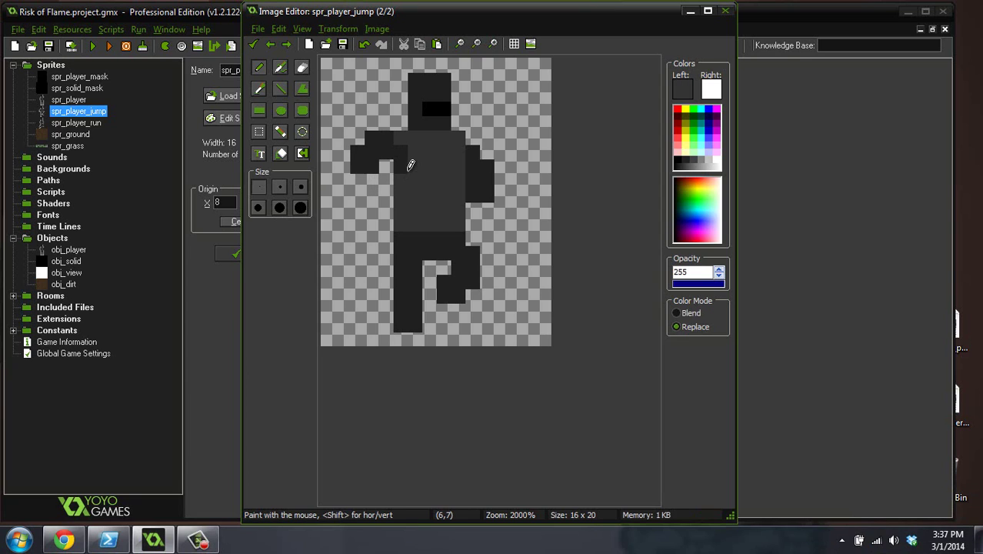
ctrl+click(388, 140)
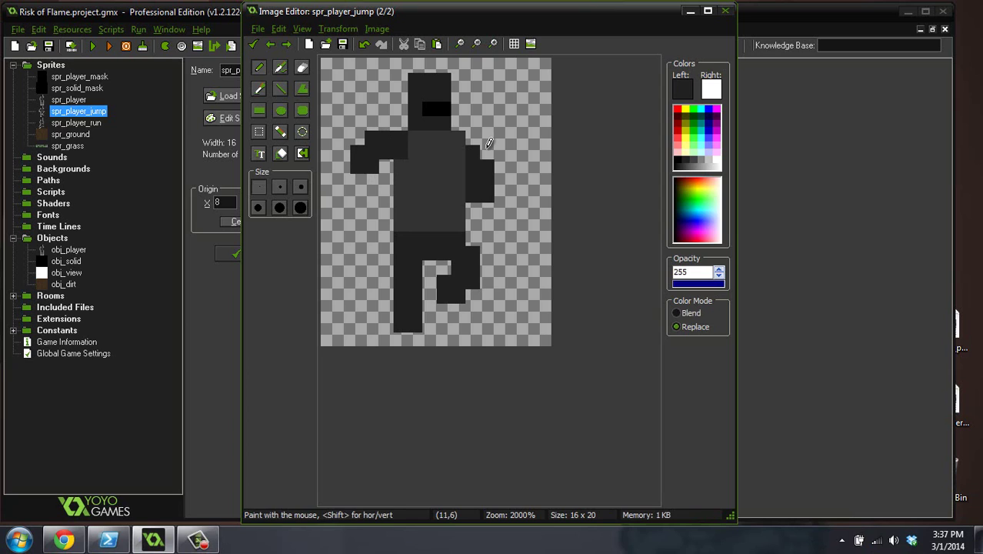
Step: Extend the right arm one pixel farther outward in the arm colour and erase its lower inner pixels
click(498, 174)
click(500, 166)
ctrl+click(501, 194)
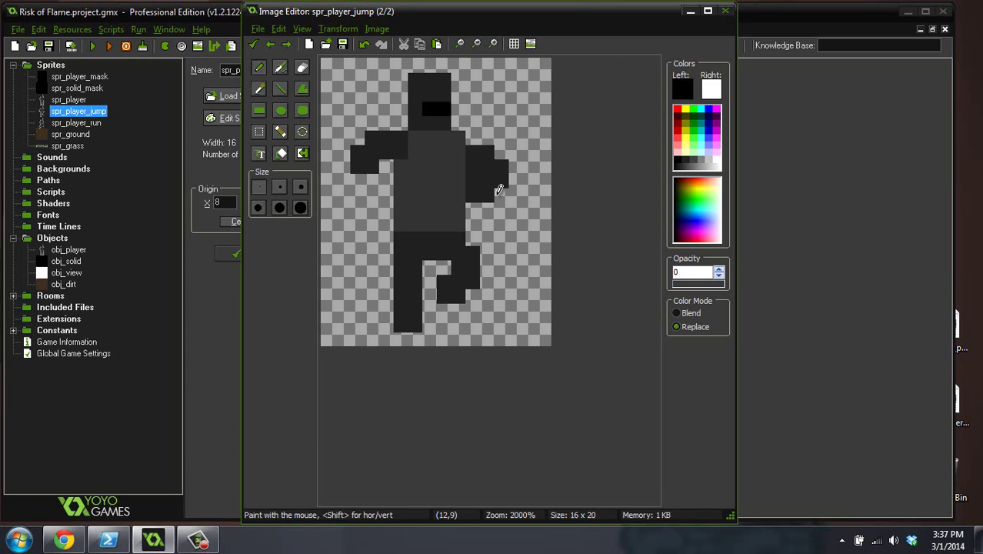
drag(487, 194, 473, 180)
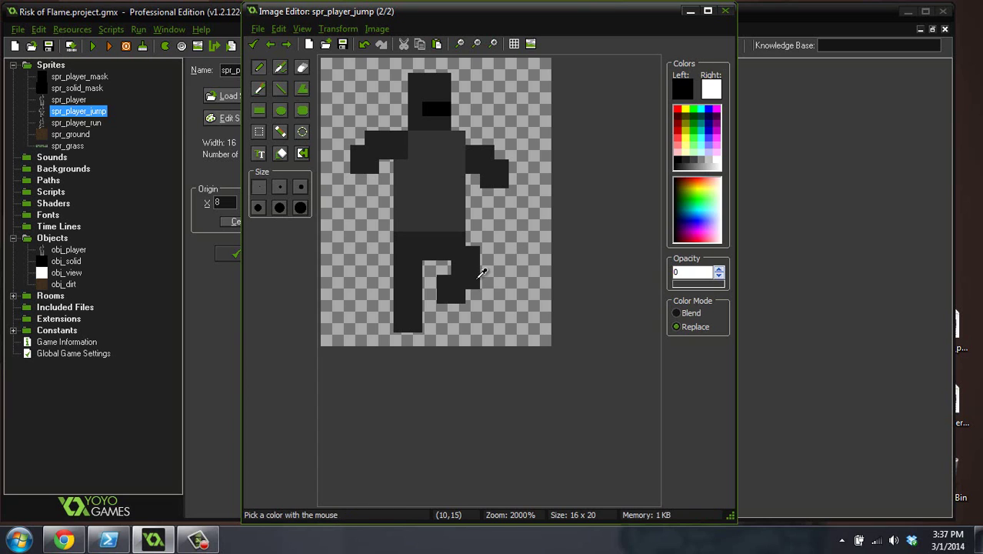
Step: Repaint the bent right leg as a straight two-pixel-wide leg ending one pixel above the left foot, erasing the old foot pixels
ctrl+click(479, 271)
click(479, 296)
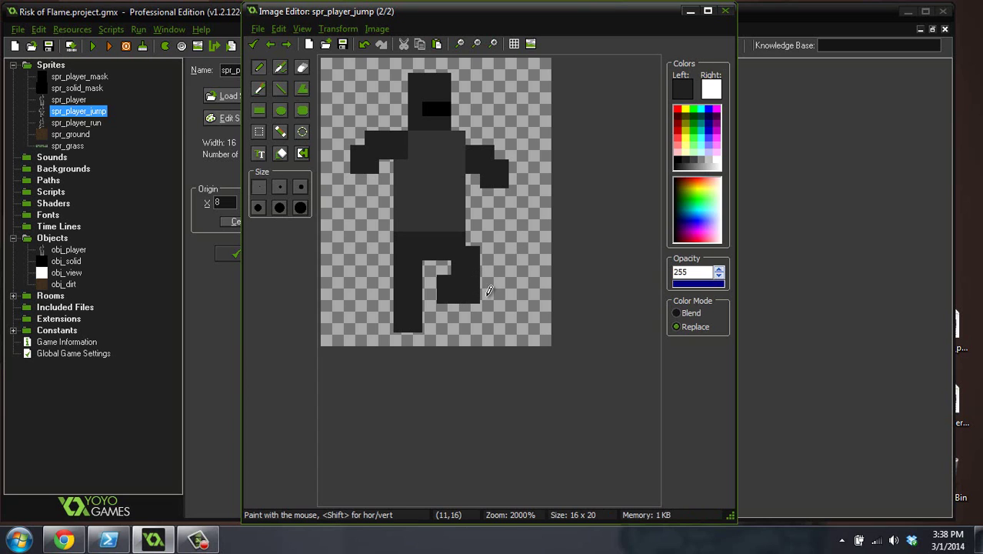
mouse_move(487, 293)
mouse_down()
mouse_move(484, 309)
mouse_move(474, 307)
mouse_move(444, 283)
mouse_up()
ctrl+click(451, 310)
ctrl+click(468, 274)
click(486, 275)
ctrl+click(500, 282)
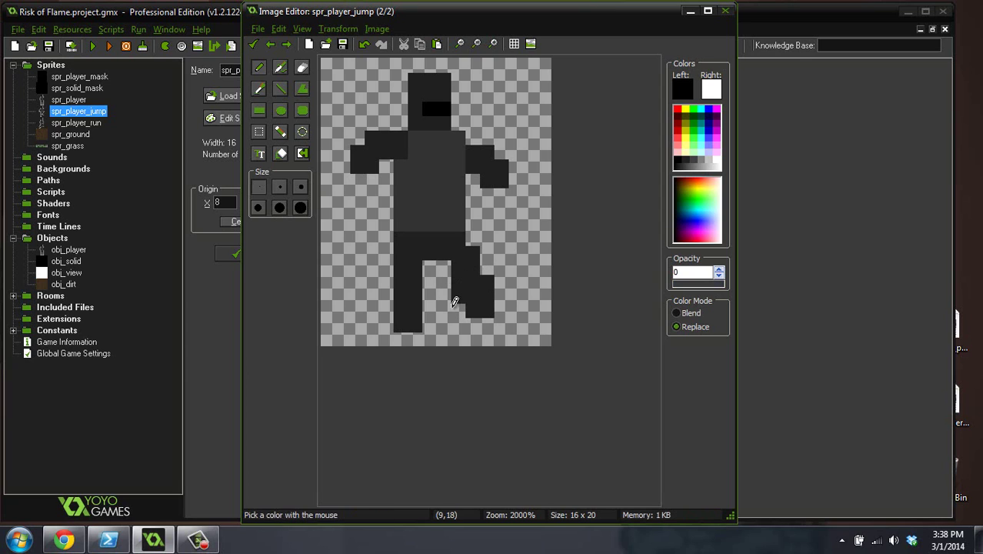
click(459, 296)
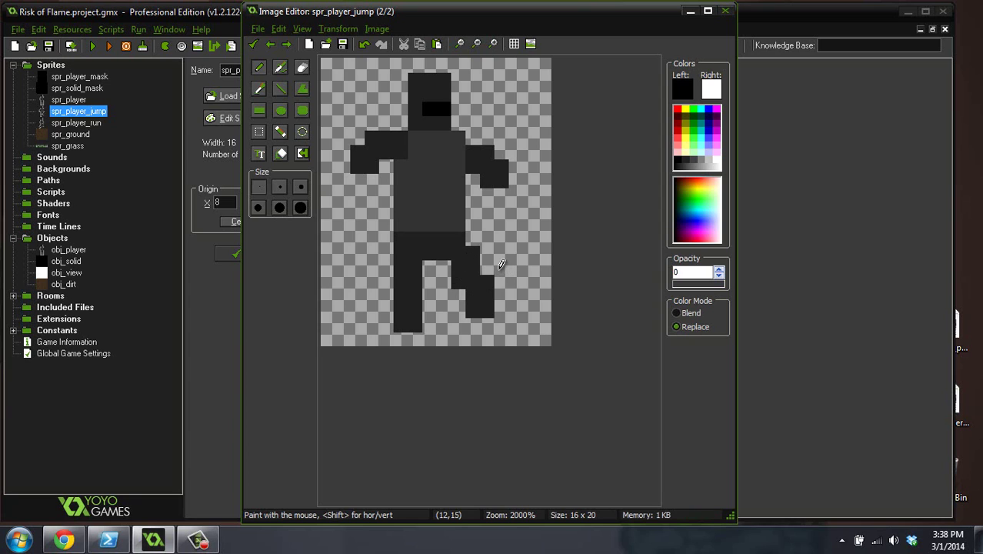
mouse_move(487, 279)
mouse_down()
mouse_move(490, 324)
mouse_move(459, 302)
mouse_move(472, 292)
mouse_up()
ctrl+click(466, 279)
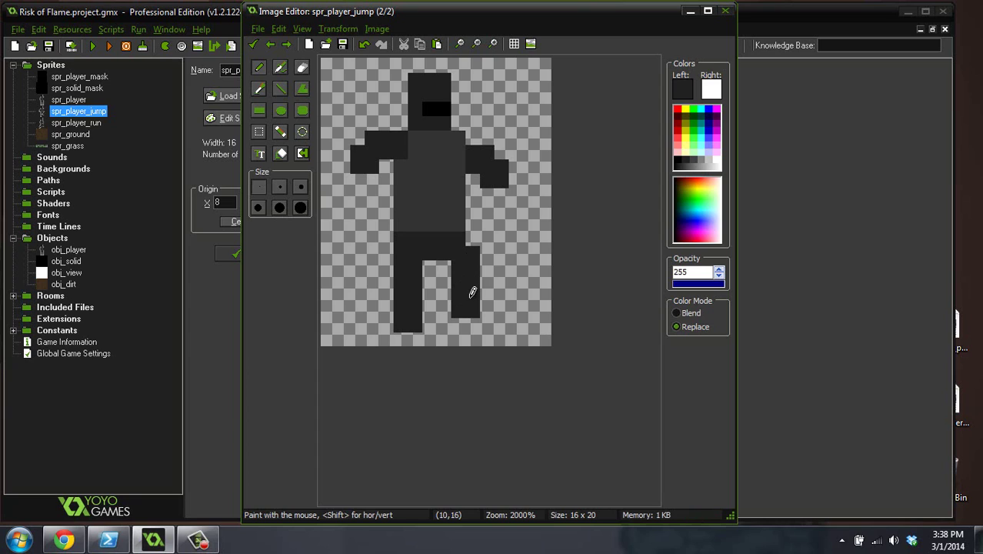
Step: Flip between the two frames to compare them, then save the edited images and the spr_player_jump properties
click(289, 48)
click(290, 48)
click(271, 46)
click(286, 45)
click(253, 43)
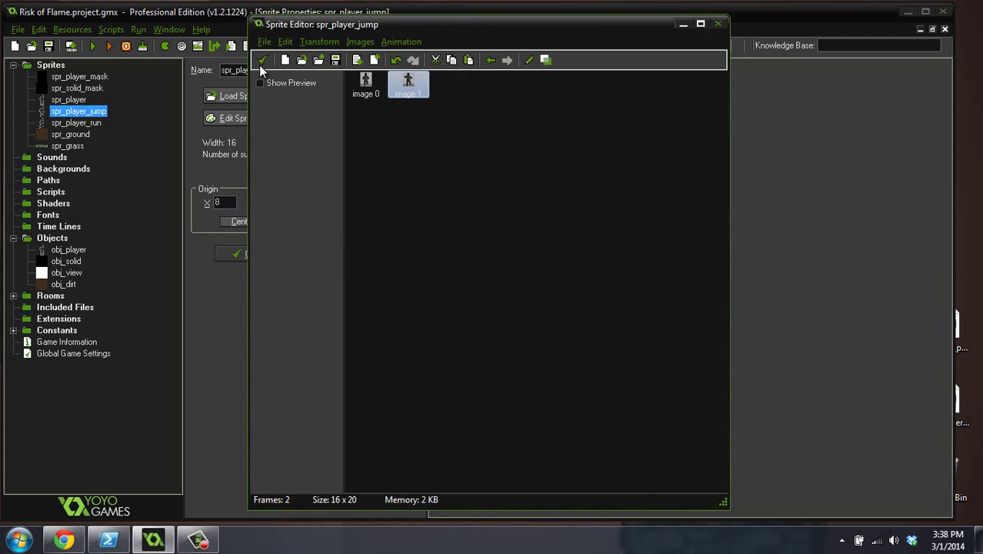
click(262, 60)
click(259, 254)
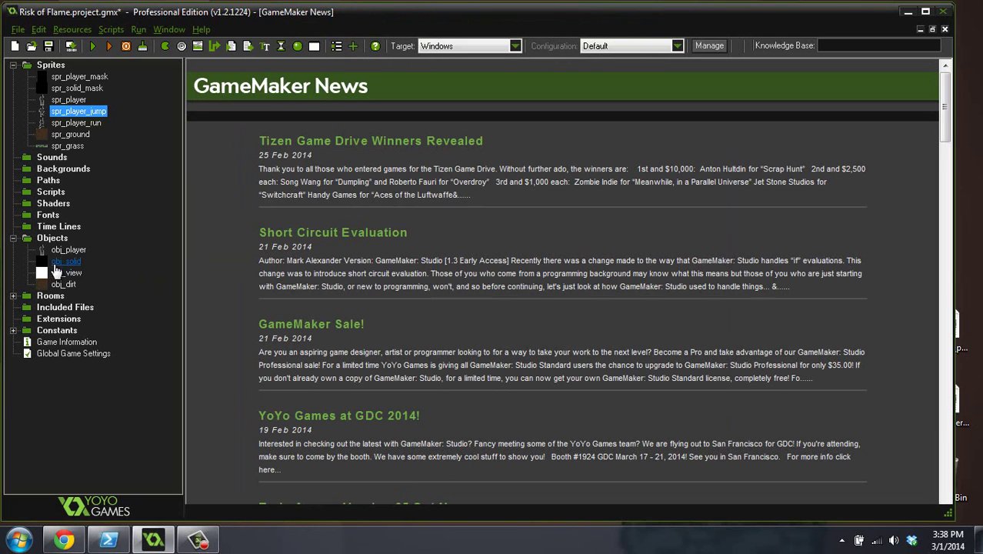
Step: Open the code action in obj_player's Step event at the Gravity block
double_click(68, 249)
click(346, 94)
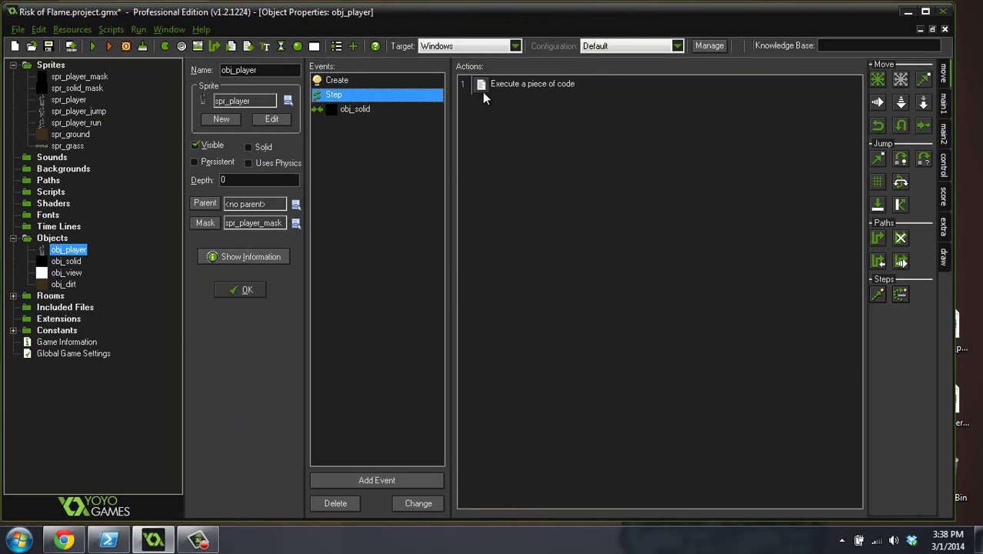
double_click(493, 85)
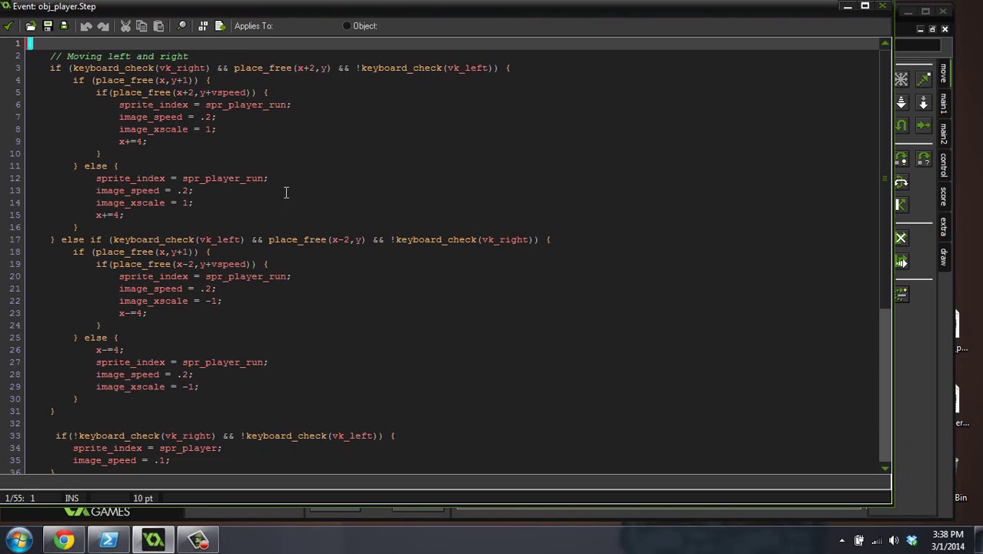
scroll(286, 192, down, 4)
scroll(262, 238, down, 3)
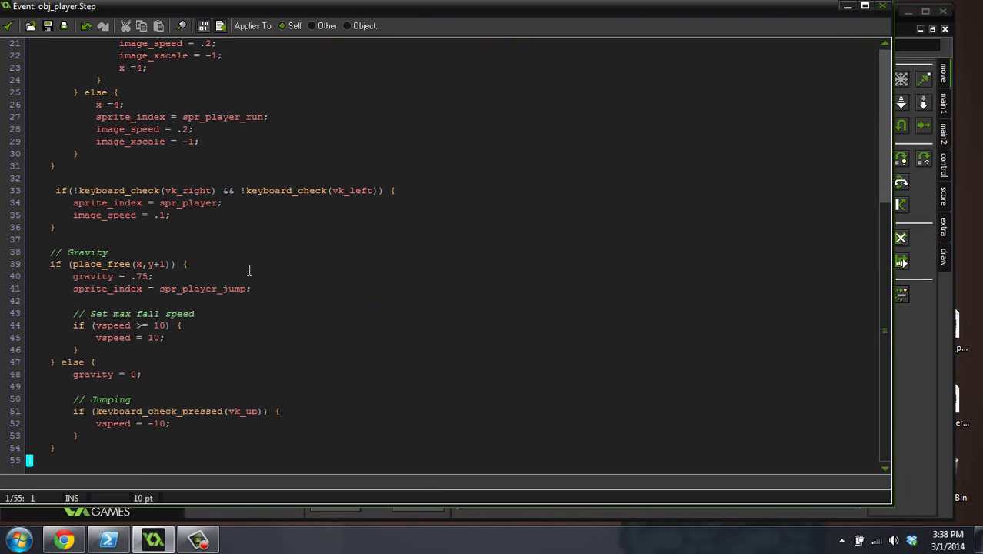
Step: Insert if (vpseed >= 0) { before the sprite_index = spr_player_jump; line in the Gravity block and indent that line beneath it
click(168, 279)
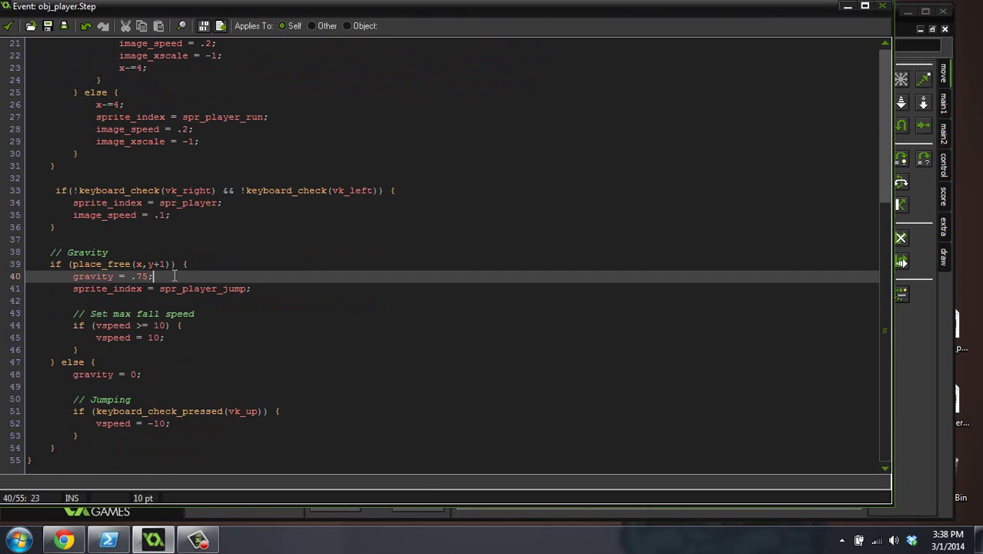
click(77, 290)
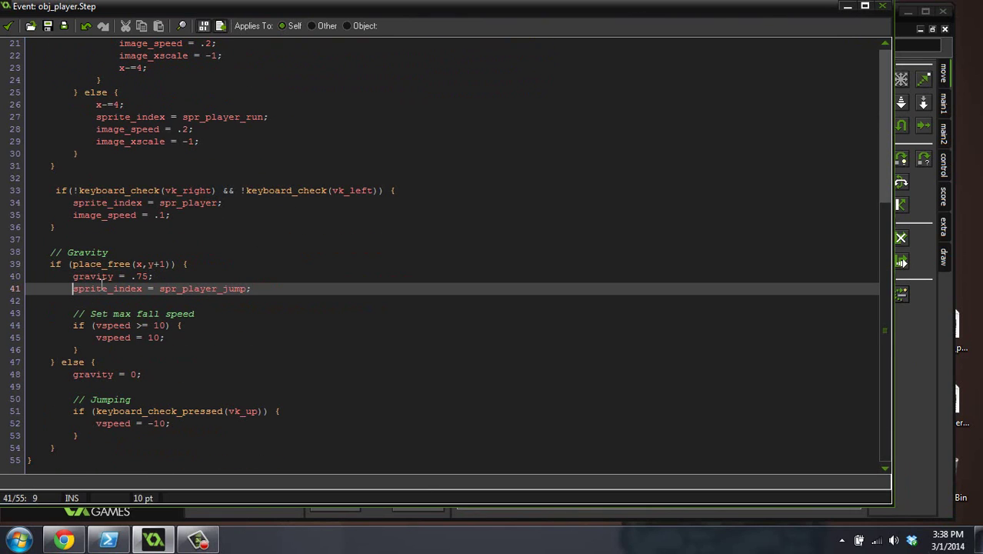
text(if ()
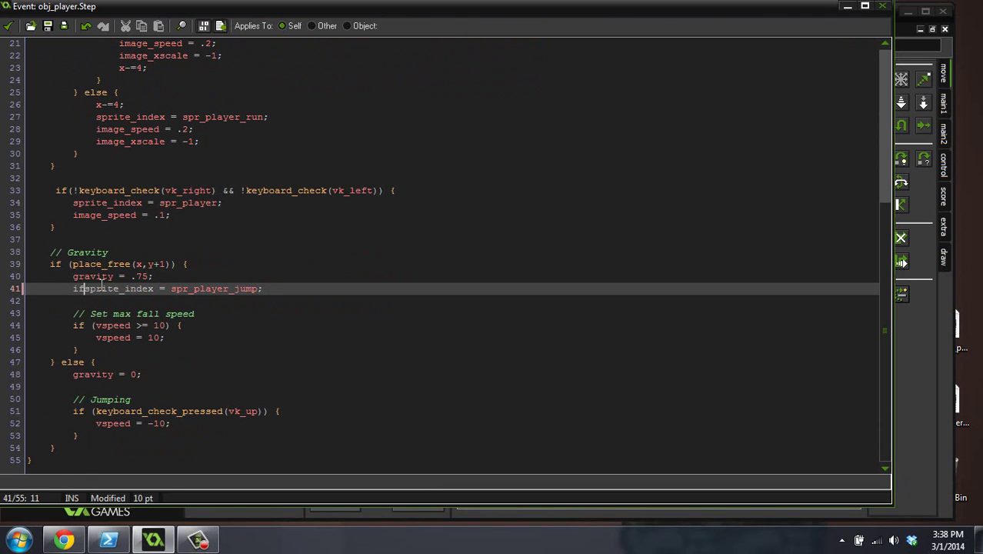
text(vspeed )
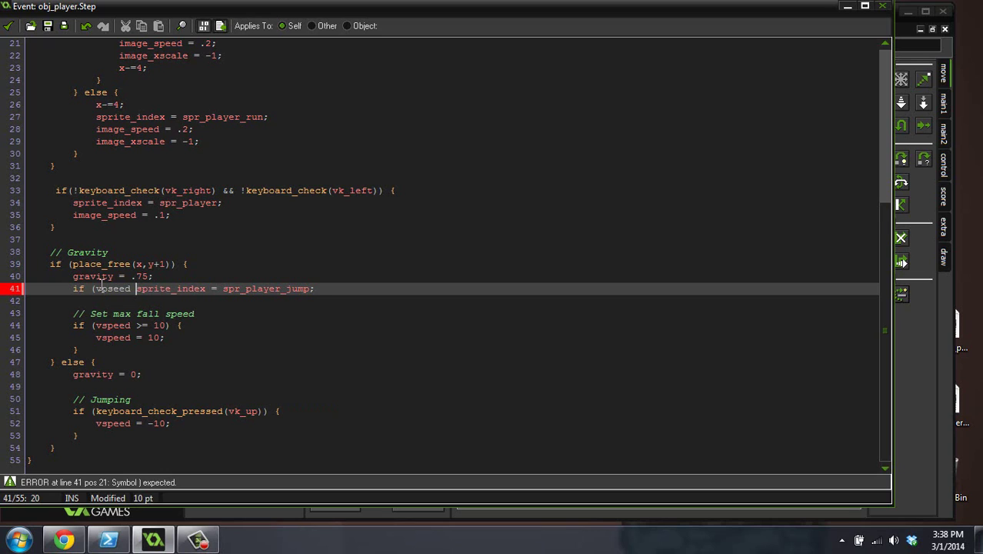
text(>)
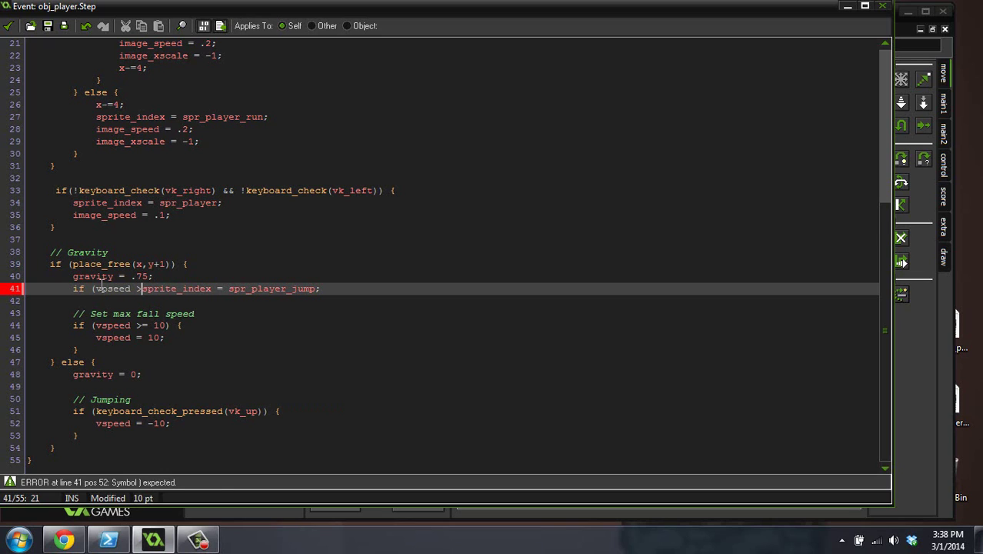
text(;0)
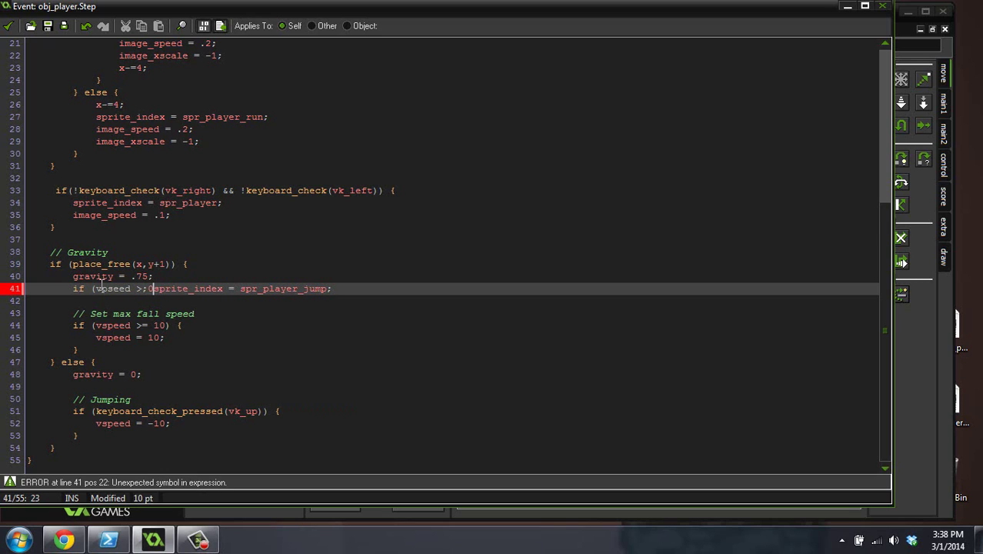
key(BackSpace)
key(BackSpace)
text(= 0))
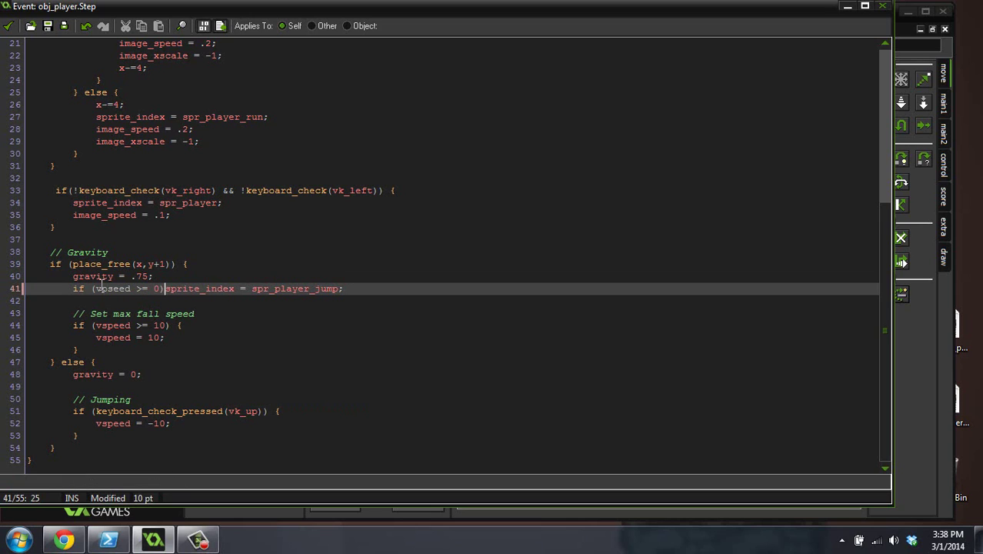
text( {)
key(Return)
key(Tab)
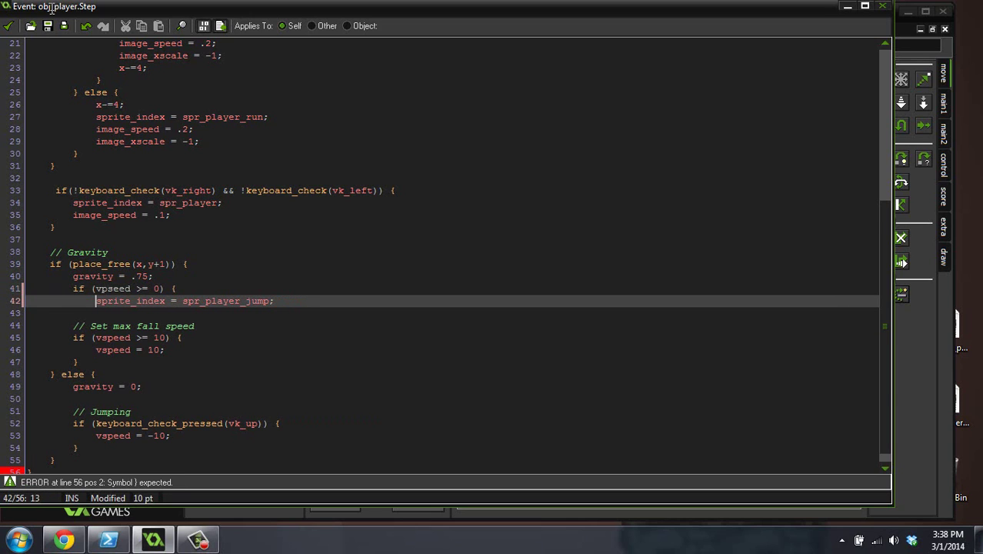
Step: Move sprite_index = spr_player_jump; out of the new if block to directly below gravity = .75;, followed by a blank line
click(285, 304)
drag(280, 303, 93, 303)
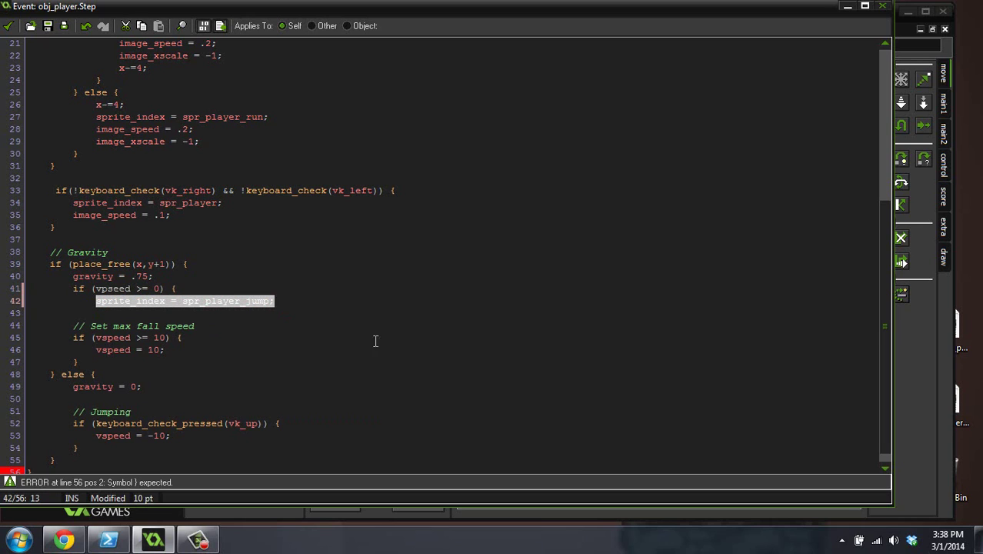
key(ctrl+c)
click(160, 275)
key(Return)
key(ctrl+v)
key(Return)
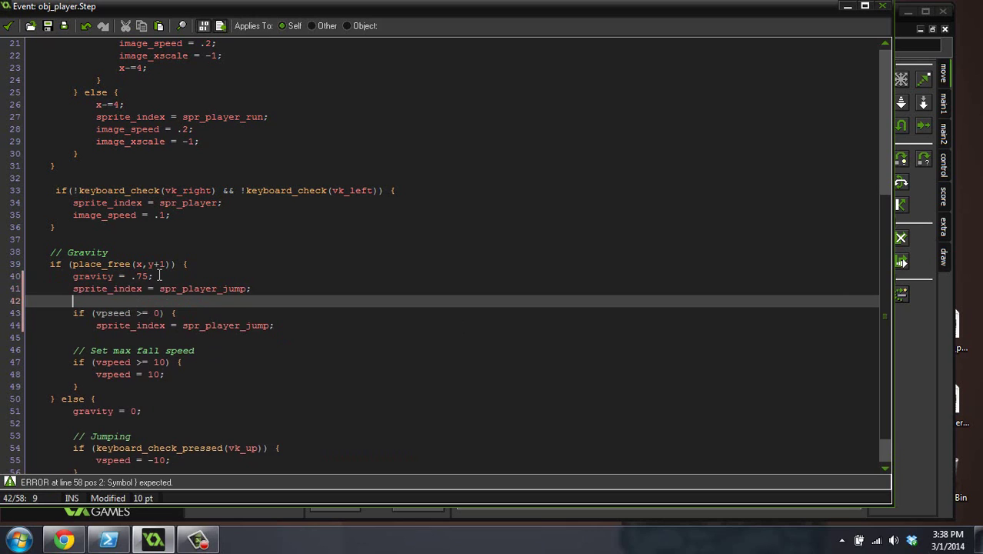
drag(289, 326, 96, 331)
key(BackSpace)
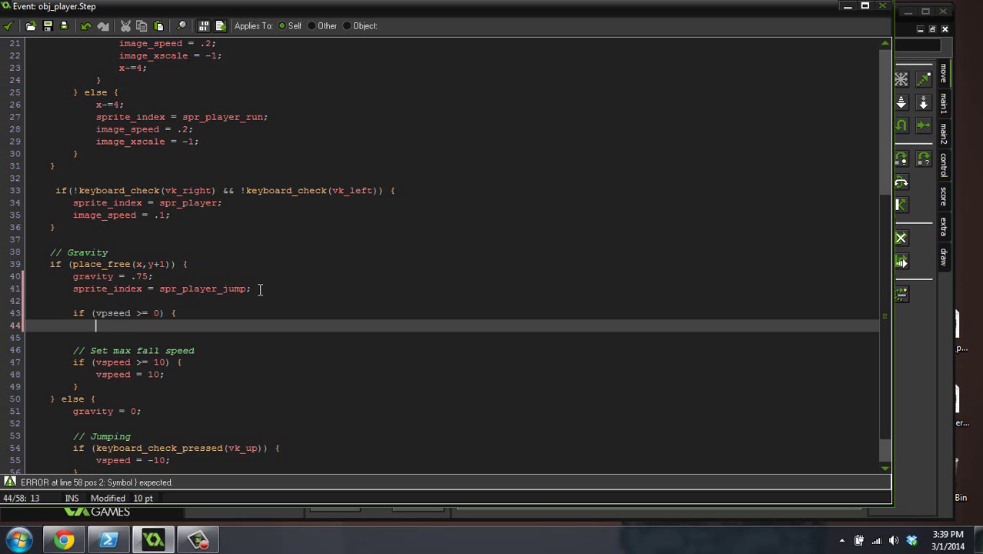
Step: Change the new condition's comparison to <= 0 and add image_index = 0; inside its block
click(144, 313)
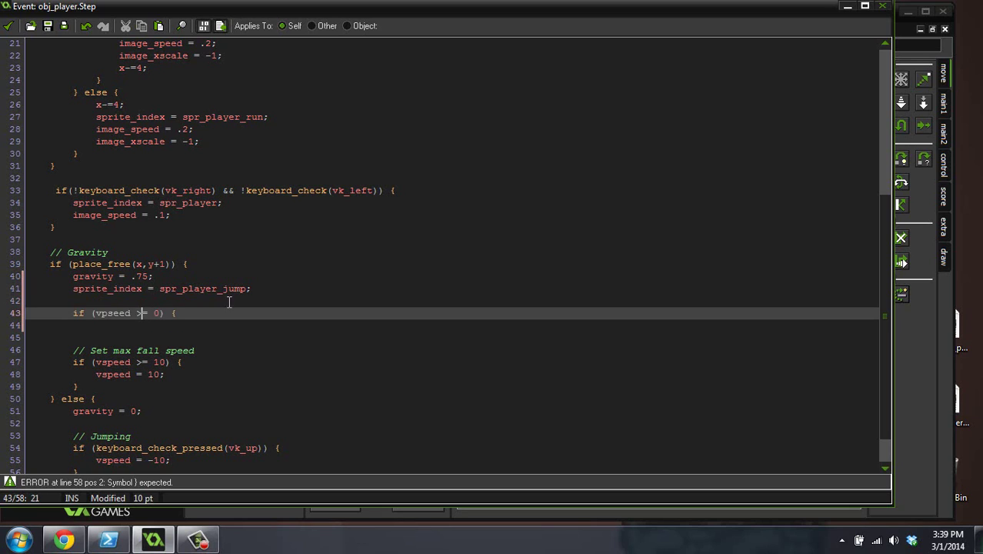
key(BackSpace)
text(<)
click(188, 327)
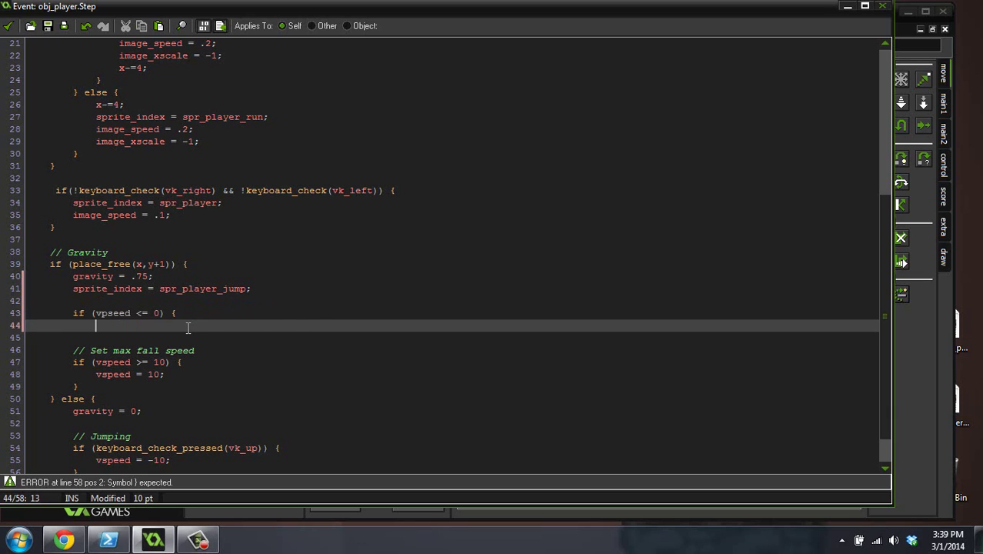
text(image_index =)
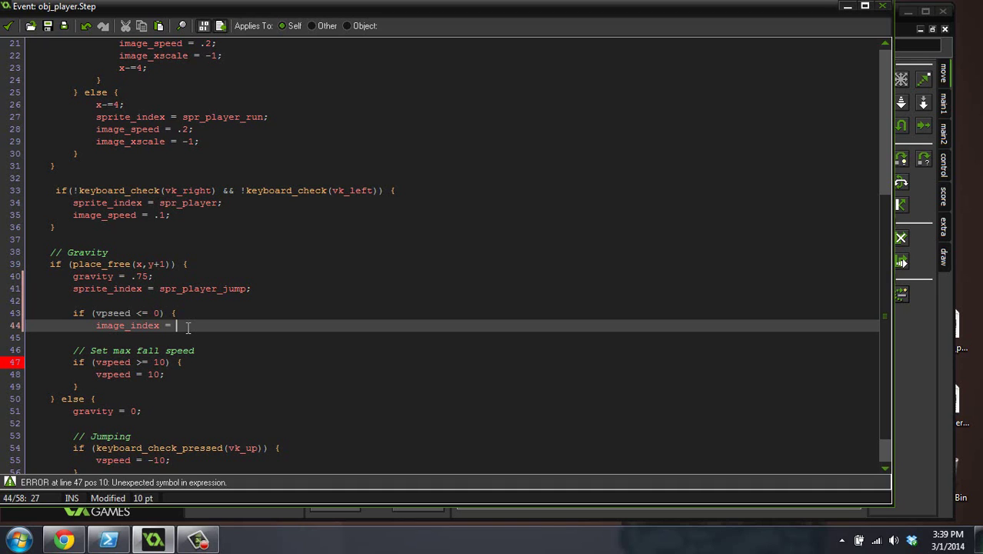
text(0)
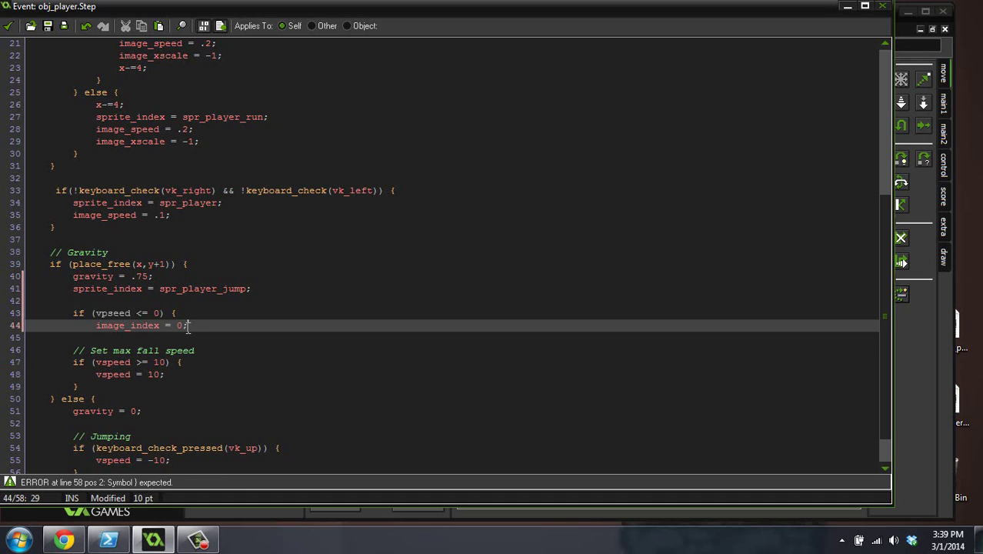
text(;)
key(Return)
key(BackSpace)
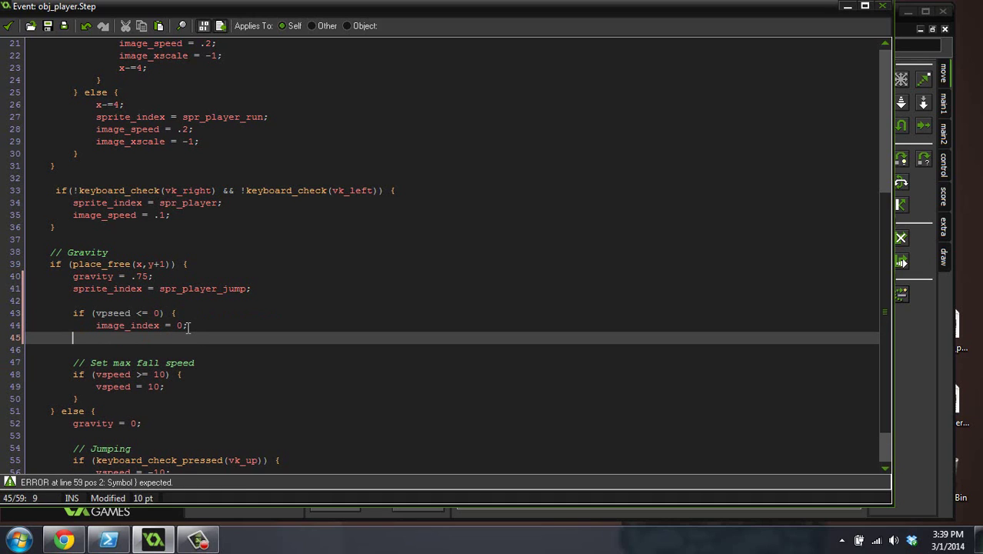
Step: Add an else branch containing image_index = 1; and close it with a brace
text(} else {)
key(Return)
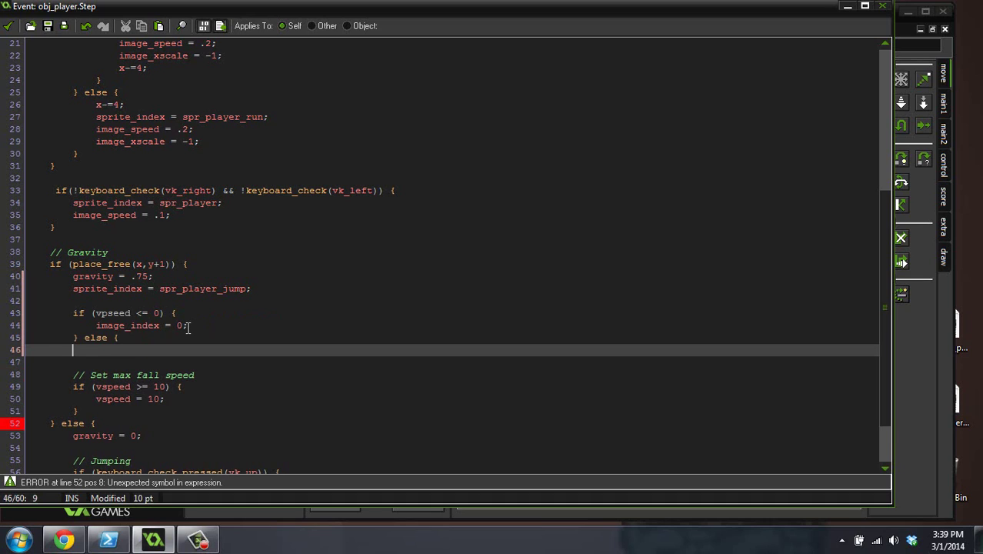
key(Tab)
text(image_index )
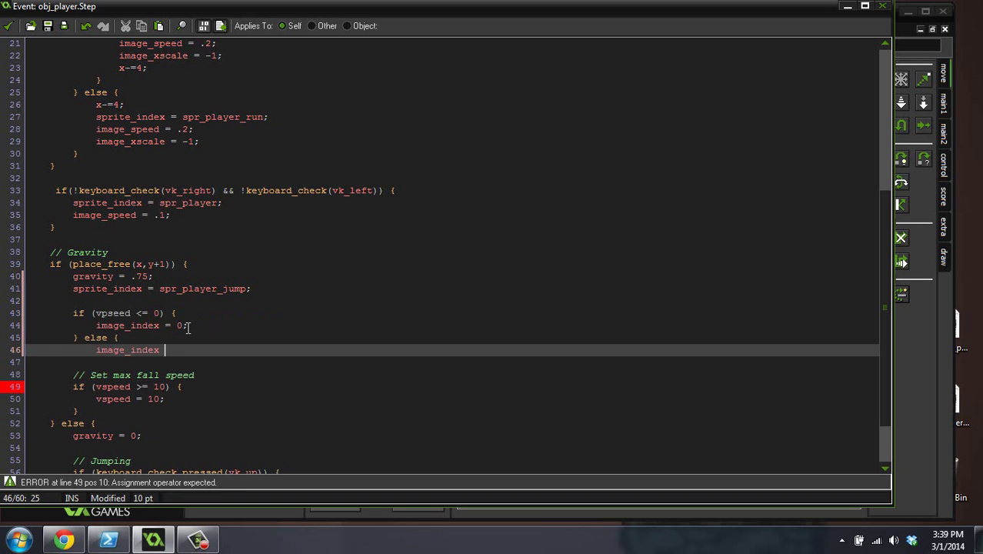
text(= 1;)
key(Return)
text(})
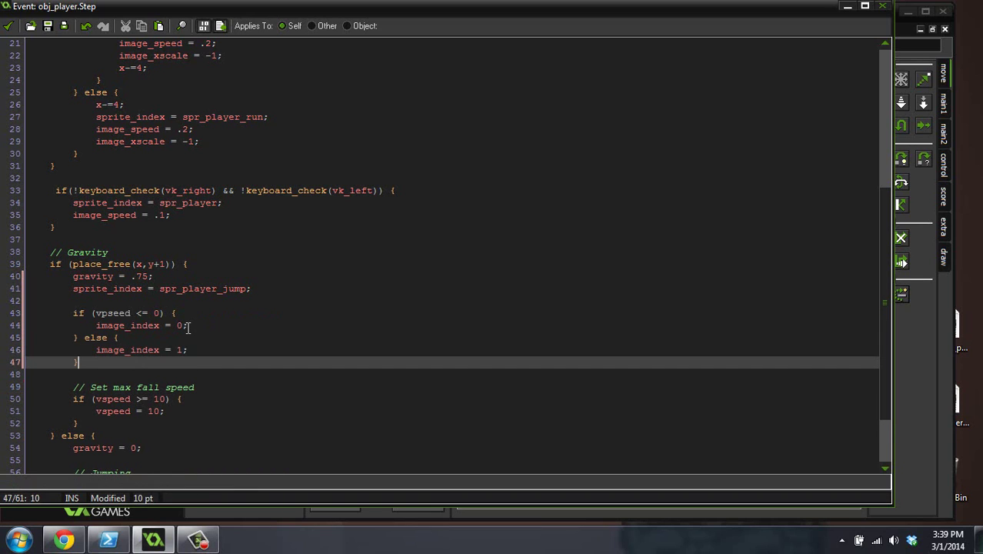
Step: Correct the misspelled vpseed to vspeed in the new if condition of the Gravity block
double_click(100, 313)
click(168, 326)
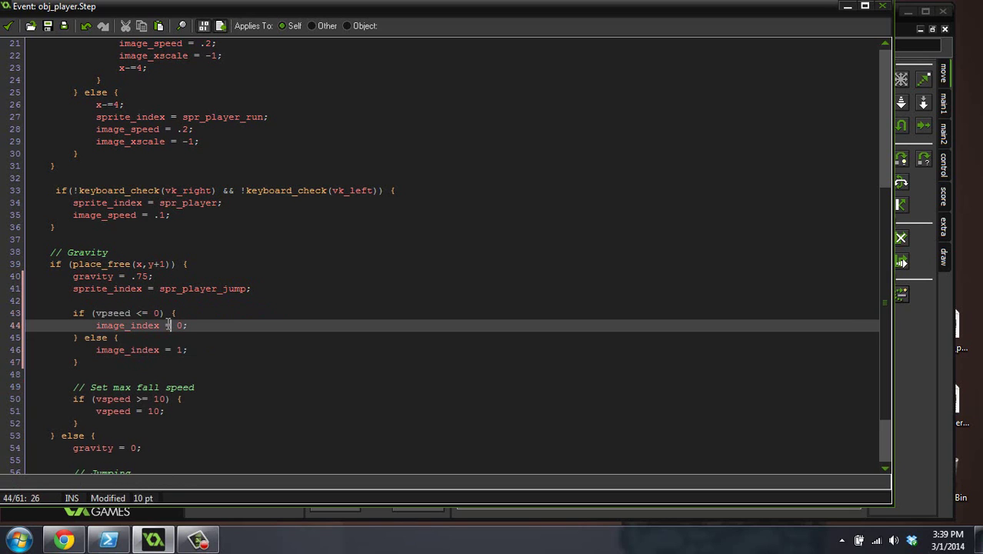
click(110, 314)
key(BackSpace)
key(BackSpace)
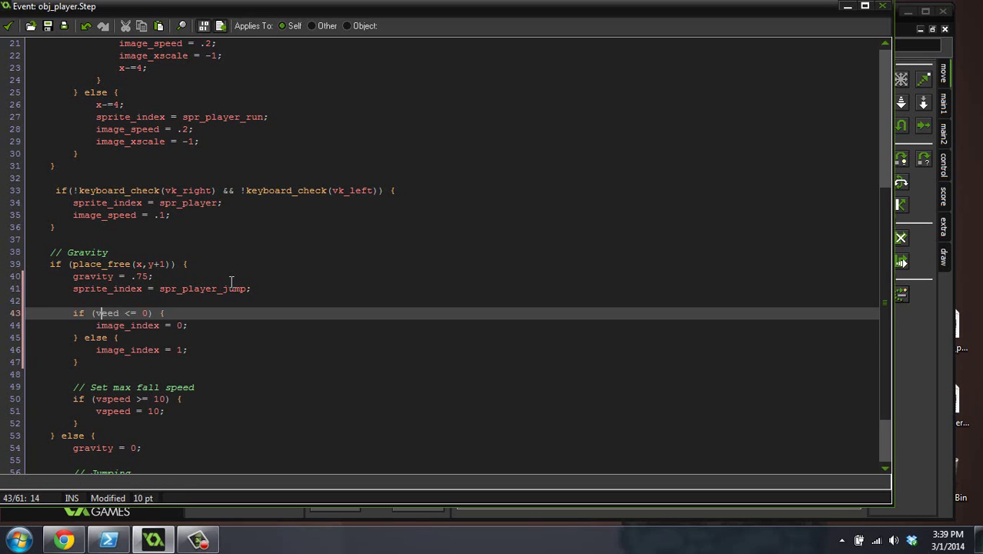
text(sp)
click(239, 326)
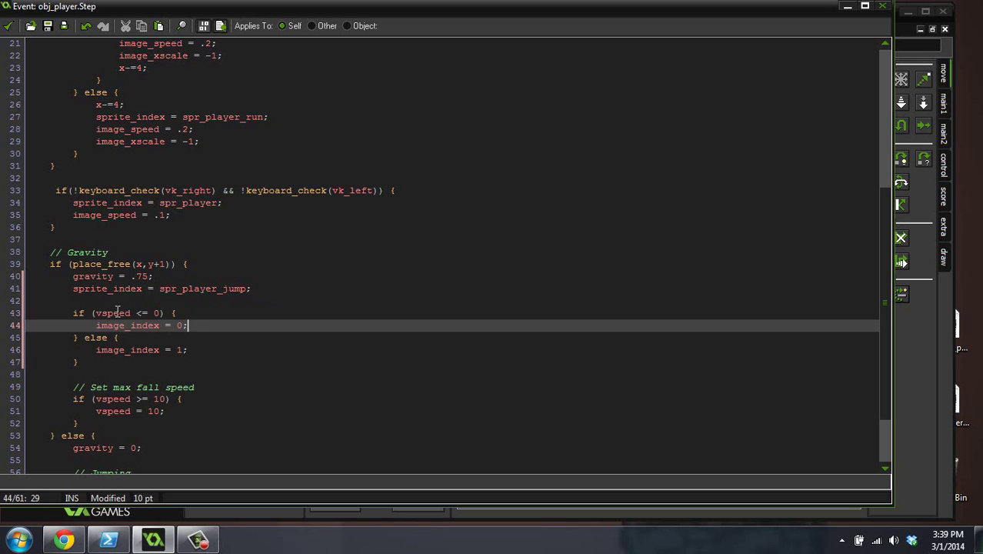
Step: Review the vspeed condition and the image_index assignments in its if and else branches
drag(95, 313, 133, 313)
double_click(157, 314)
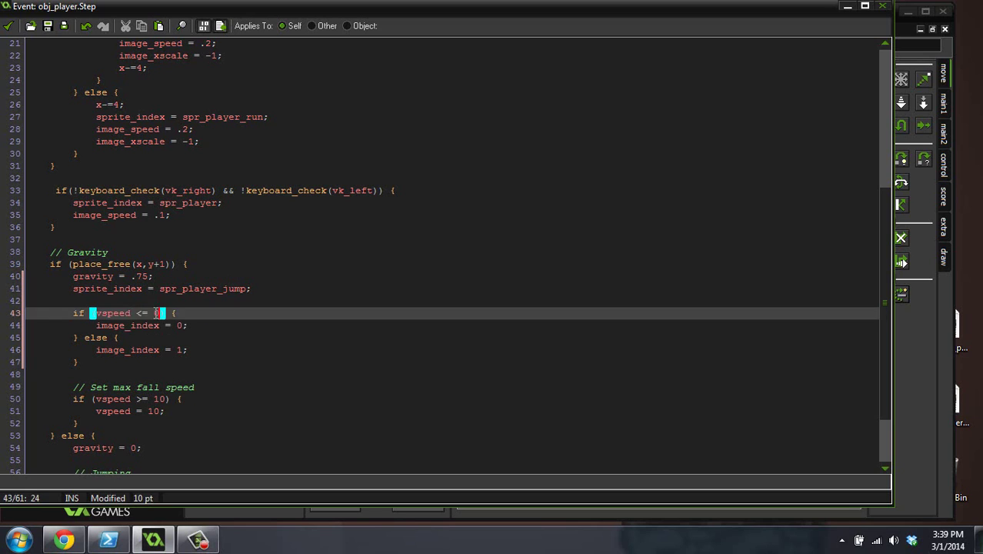
drag(187, 326, 90, 325)
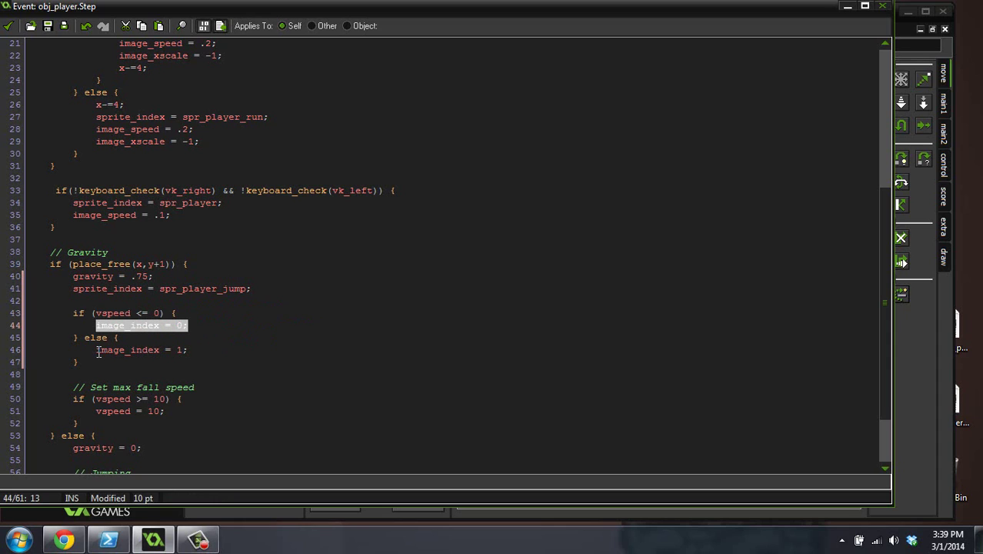
drag(97, 351, 292, 362)
click(292, 352)
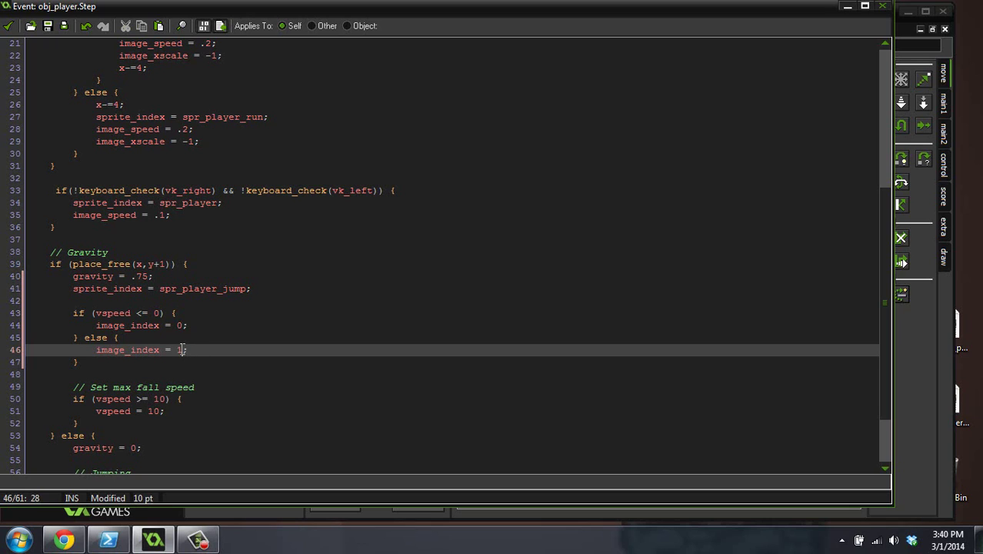
double_click(183, 349)
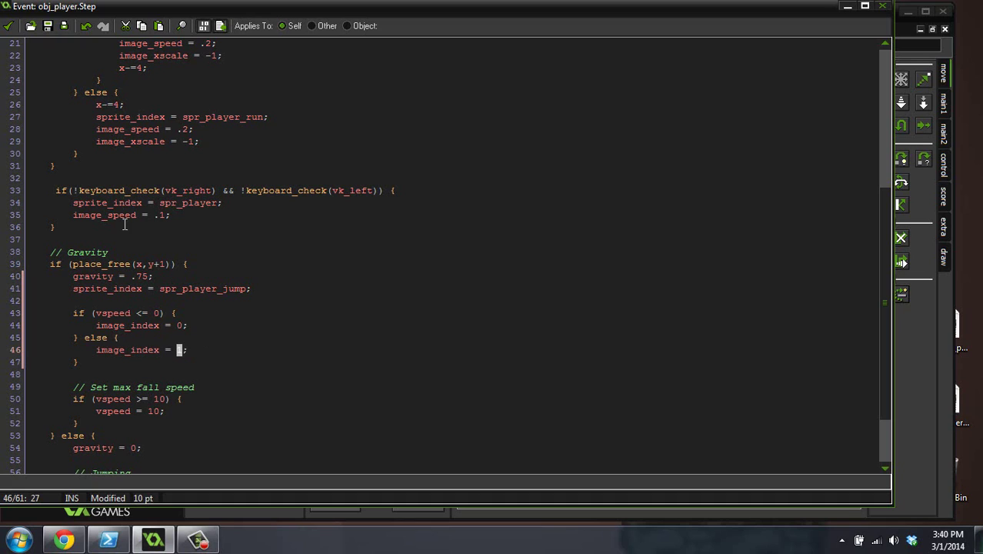
Step: Accept the Step event code and obj_player's properties, then run the game
click(8, 26)
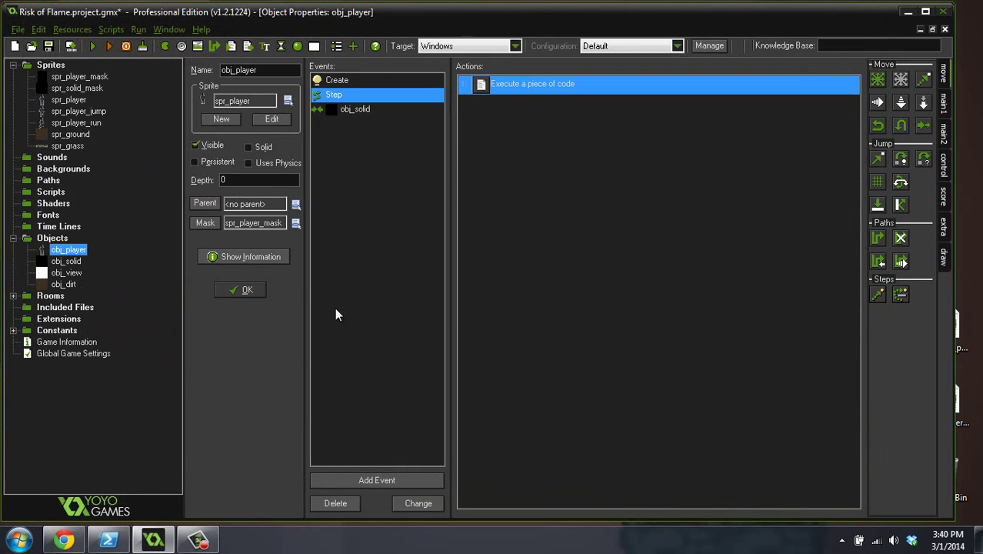
click(247, 290)
click(90, 46)
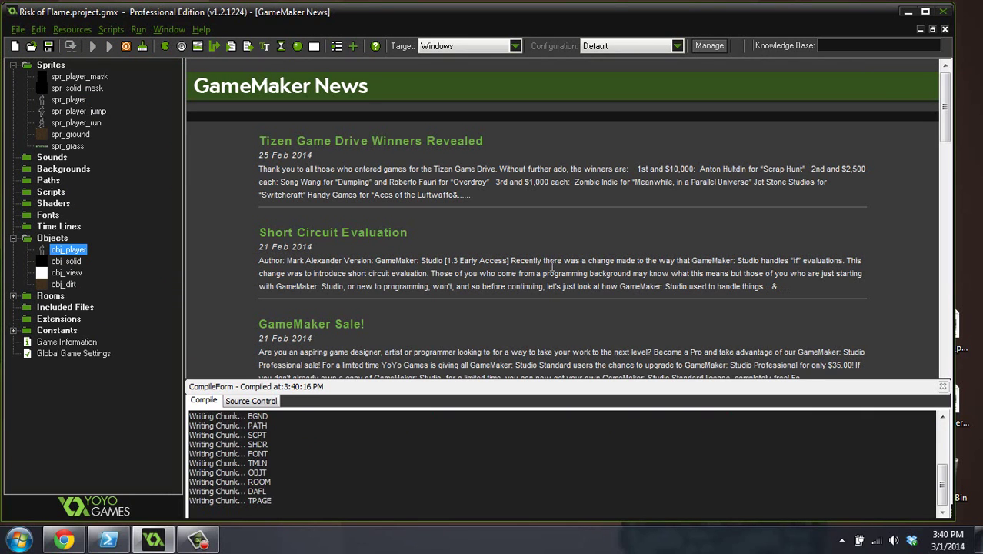
Step: Playtest the player by running both ways and jumping repeatedly across the platforms to check the rising and falling frames
key(Right)
key(Up)
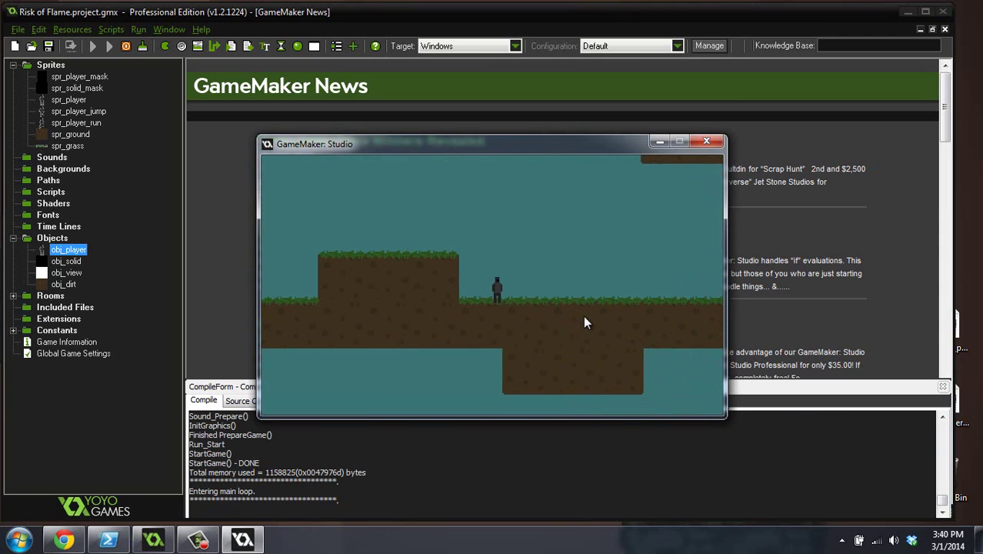
key(Up)
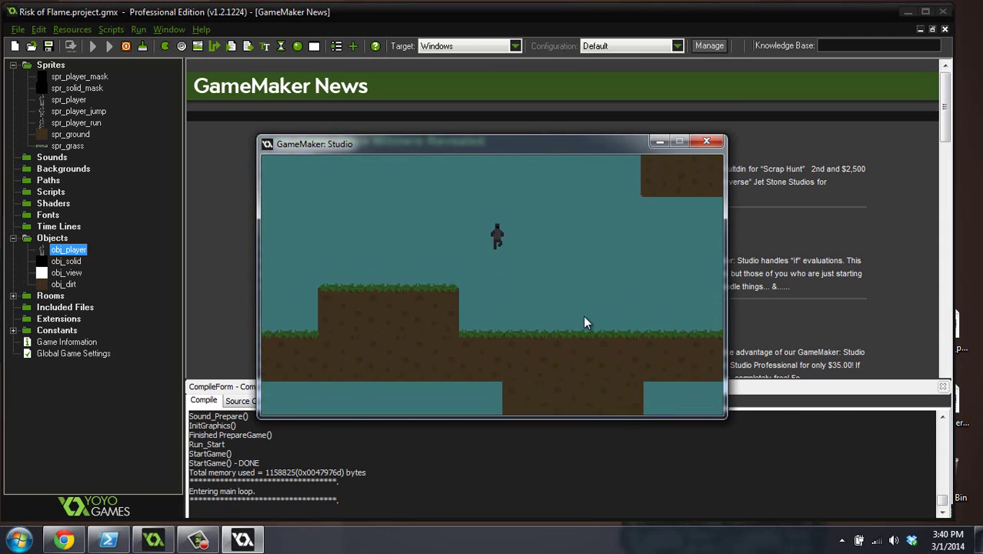
key(Up)
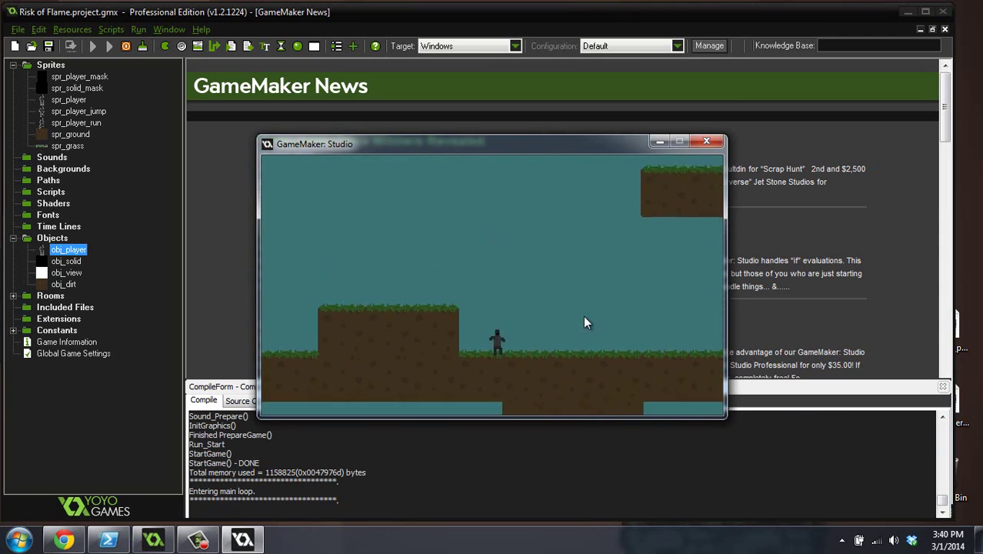
key(Up)
key(Up)
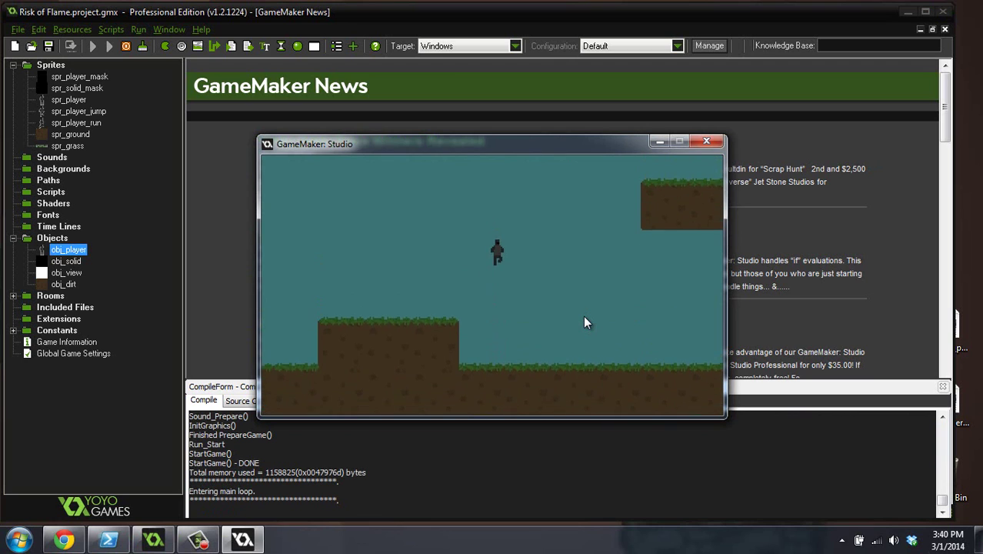
key(Right)
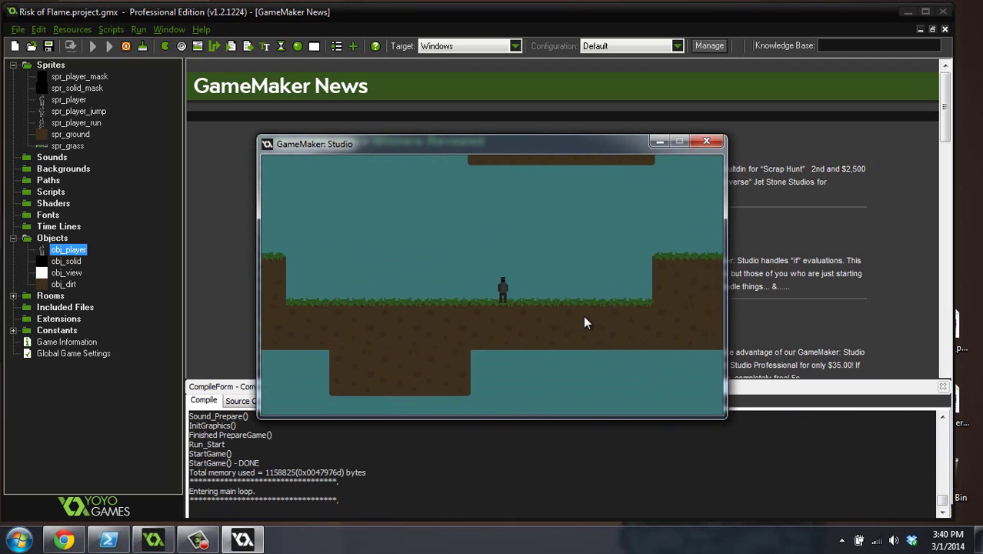
key(Left)
key(Up)
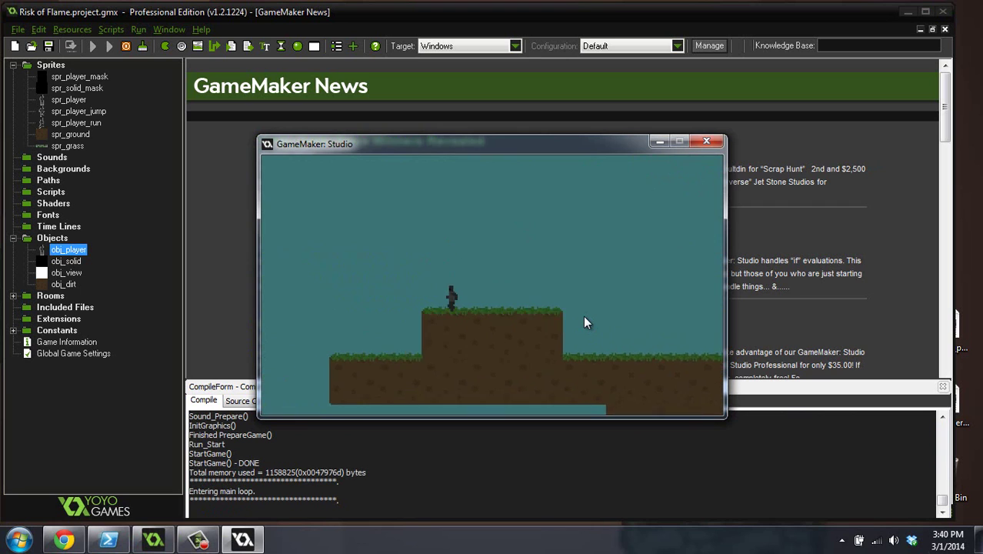
key(Right)
key(Up)
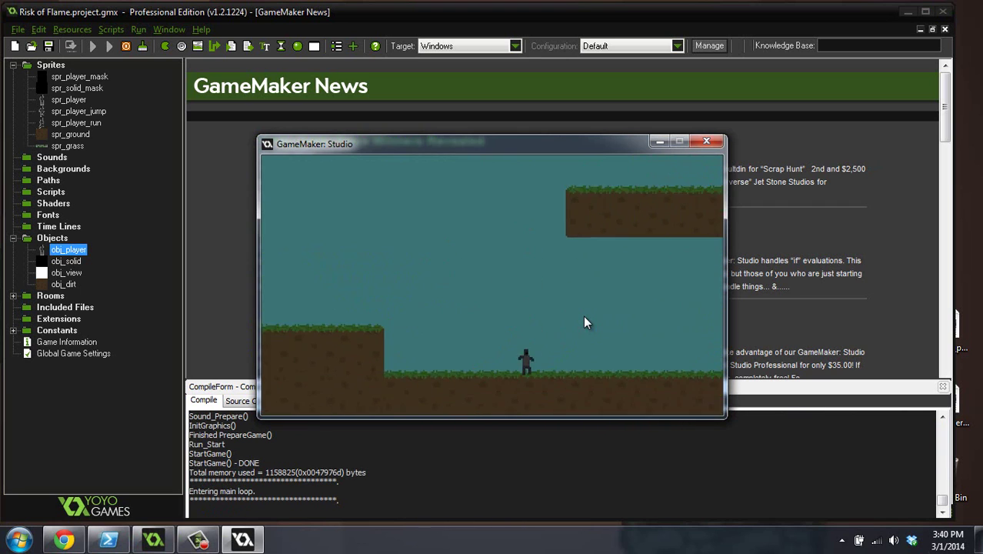
key(Up)
key(Right)
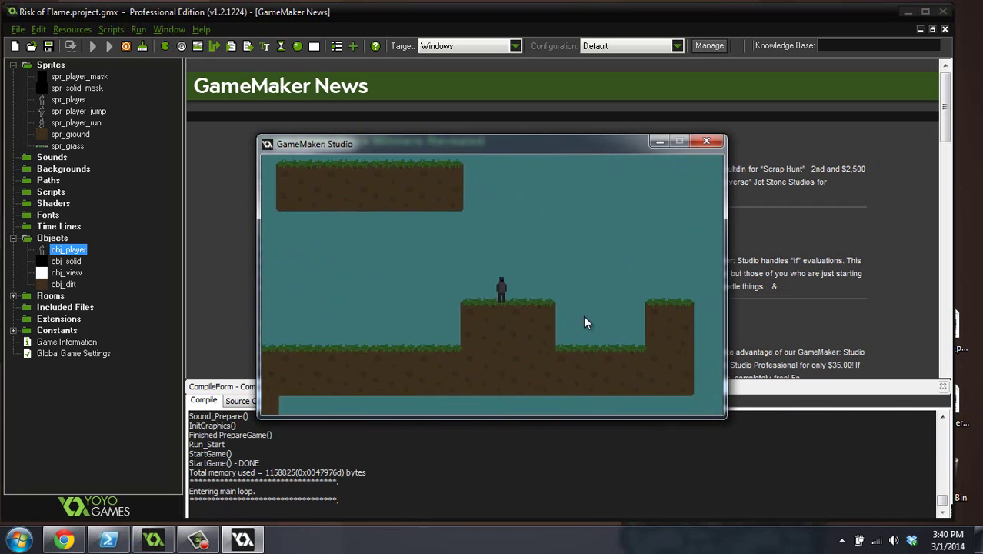
key(Left)
key(Right)
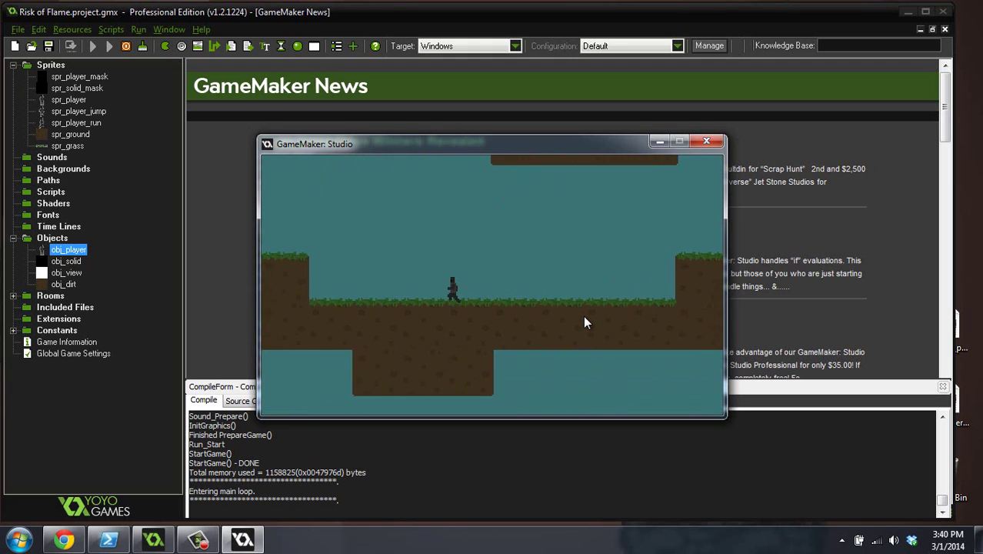
key(Up)
key(Right)
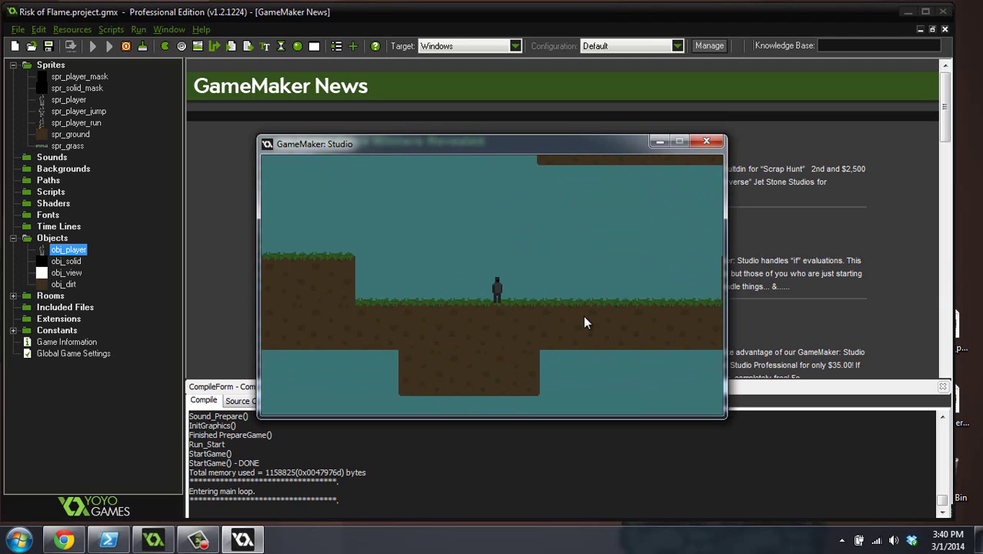
key(Left)
key(Up)
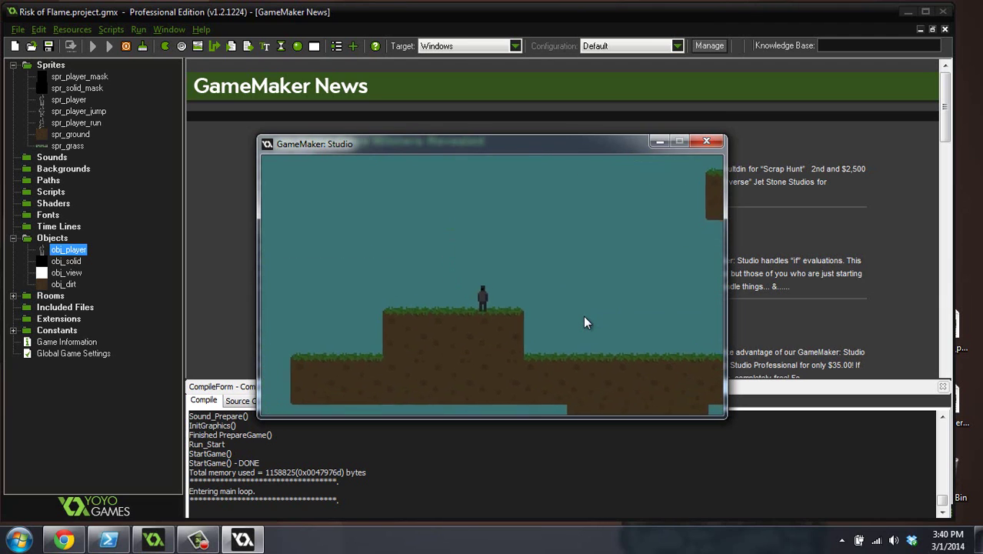
key(Up)
key(Right)
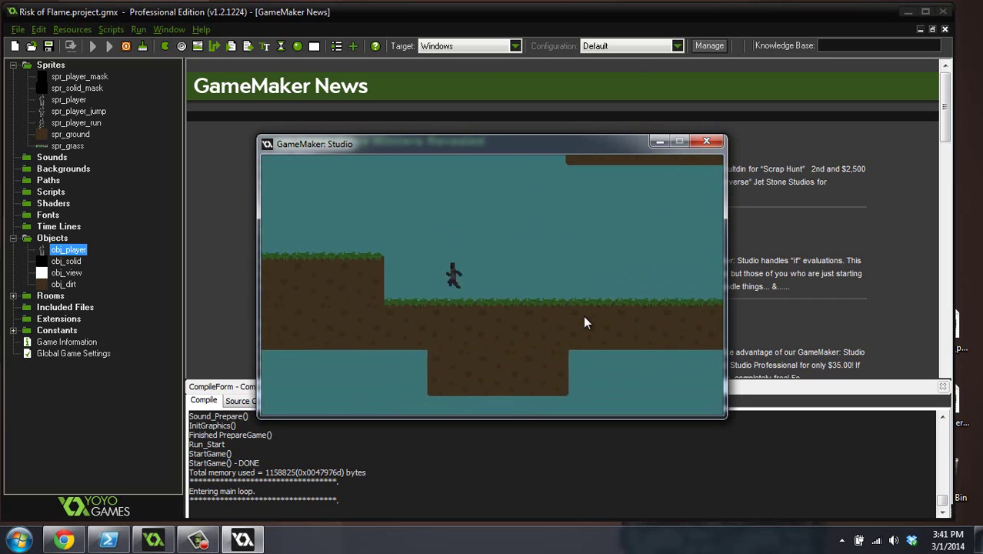
key(Right)
key(Up)
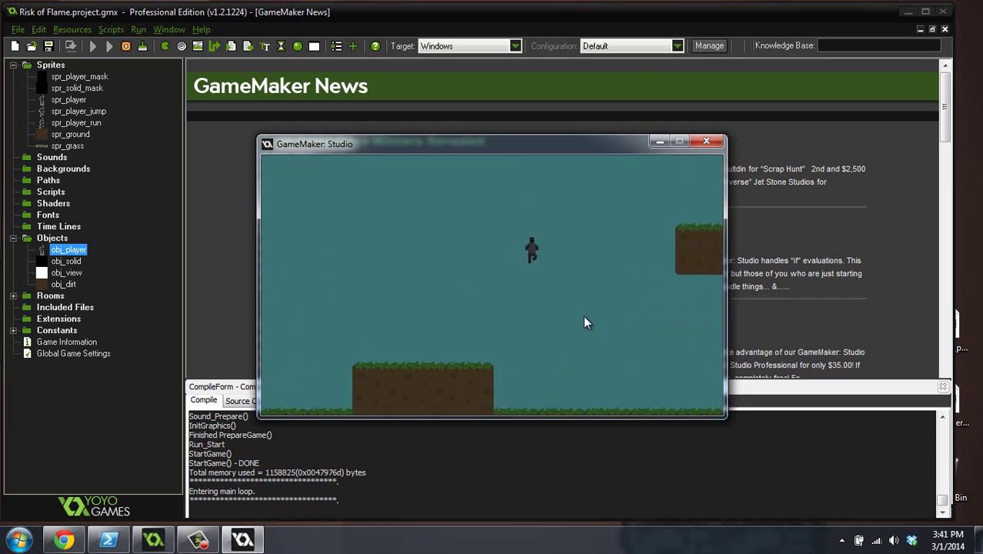
key(Left)
key(Up)
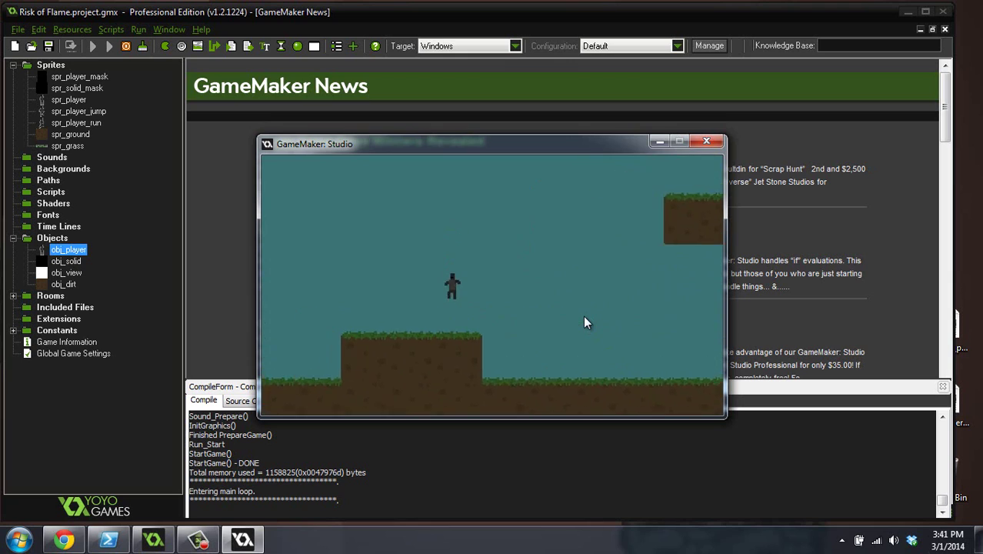
key(Right)
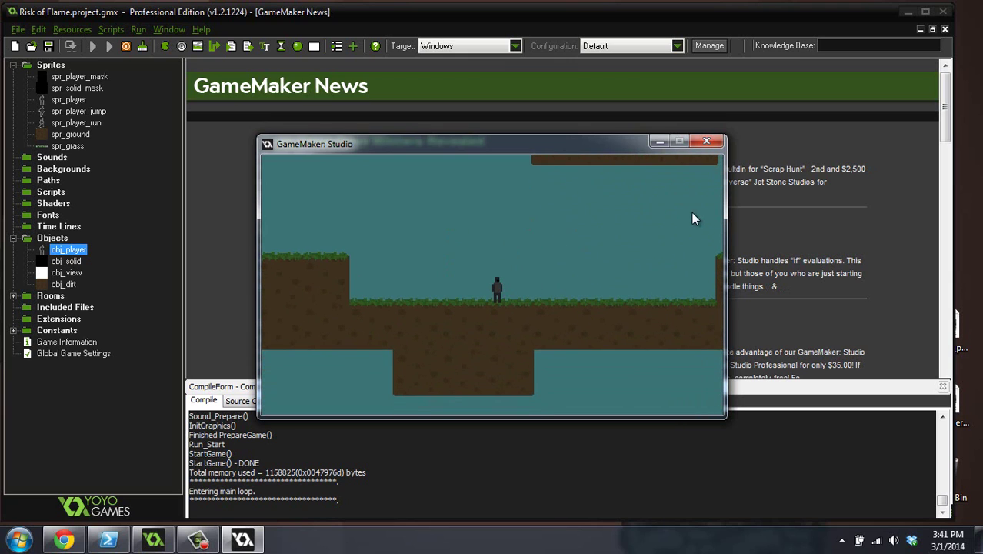
Step: Close the running game and save the project
click(714, 143)
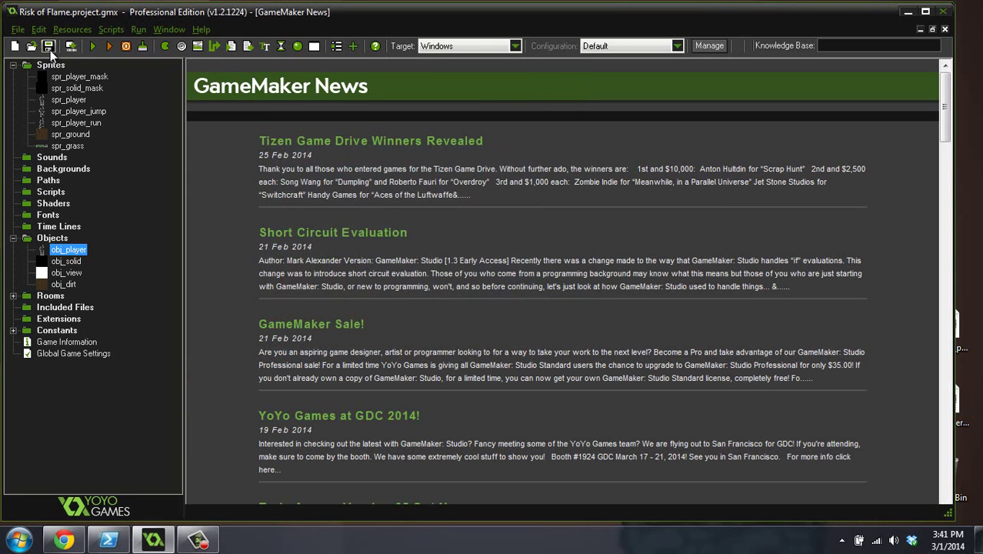
click(50, 48)
click(51, 46)
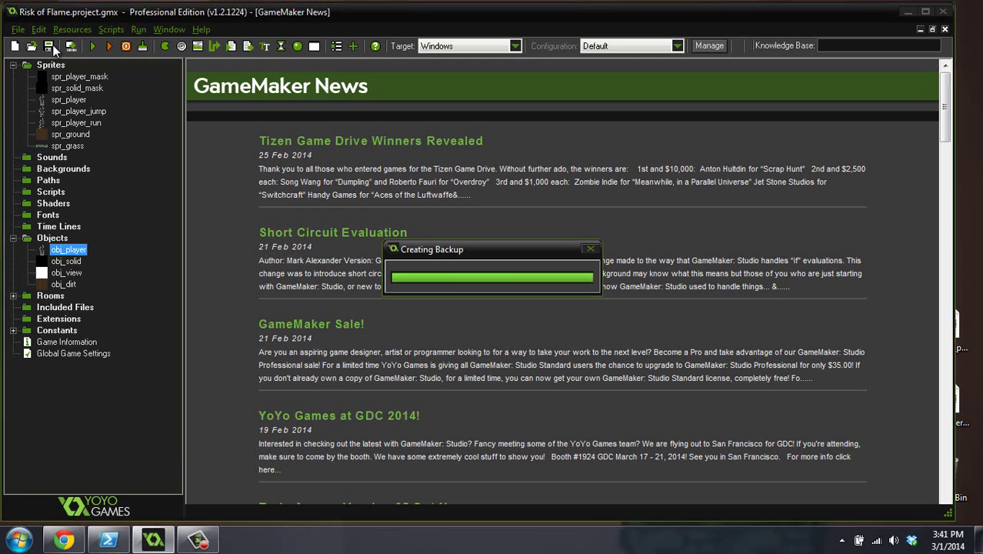
Step: Duplicate the spr_player sprite and name the copy spr_player_threeshot
click(73, 100)
right_click(77, 100)
click(84, 139)
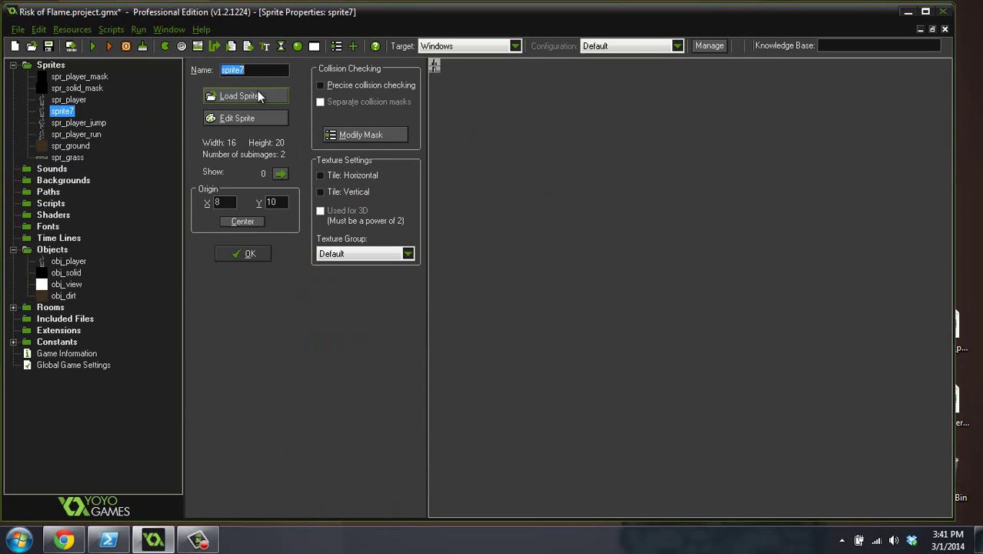
text(spr_)
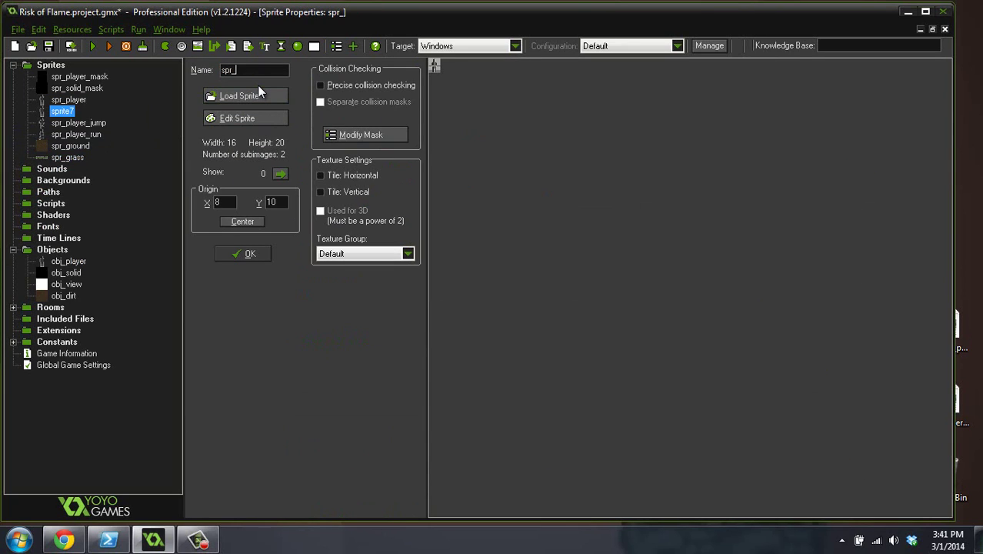
text(player_3shot)
key(BackSpace)
text(threeshot)
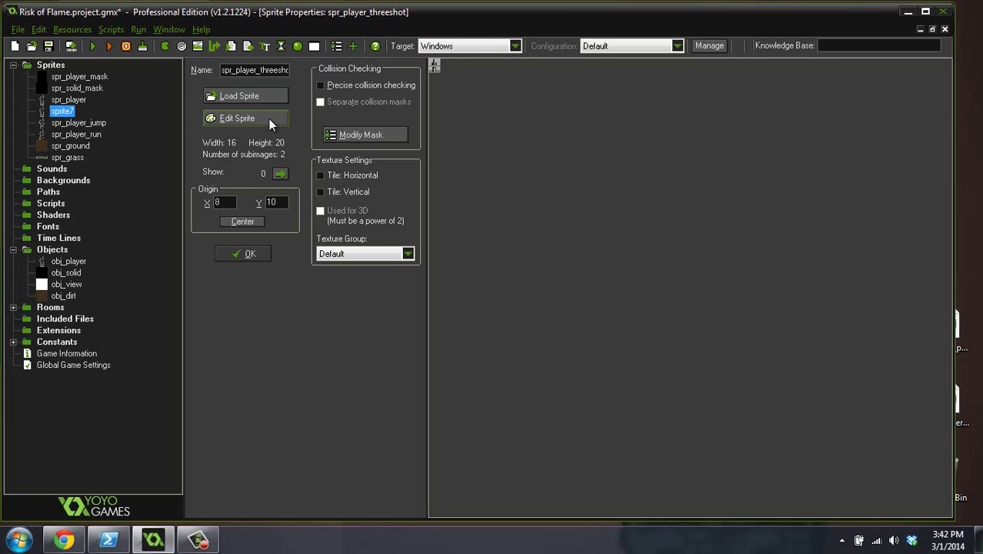
Step: In the new sprite's frames, delete image 1 and replace it with a copy of image 0
click(269, 119)
click(408, 84)
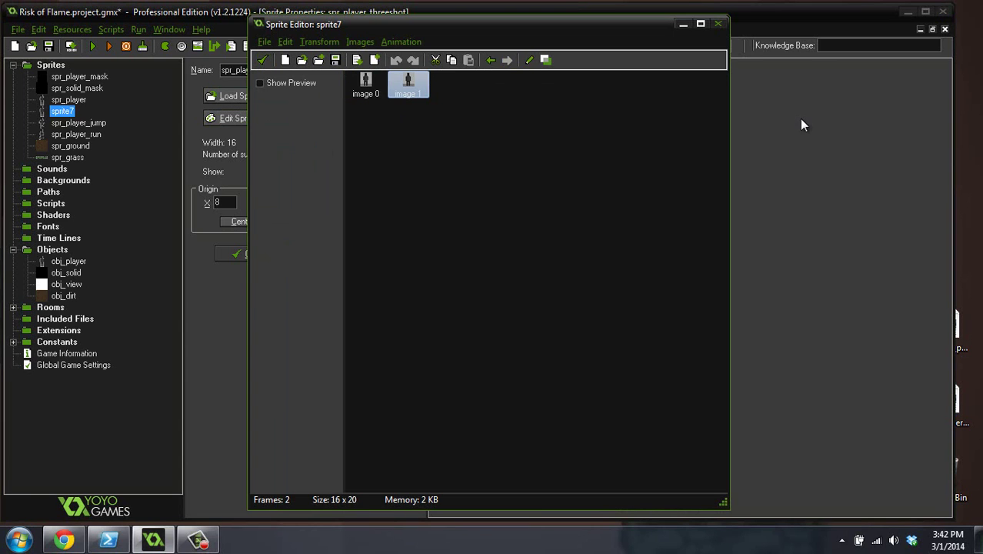
key(Delete)
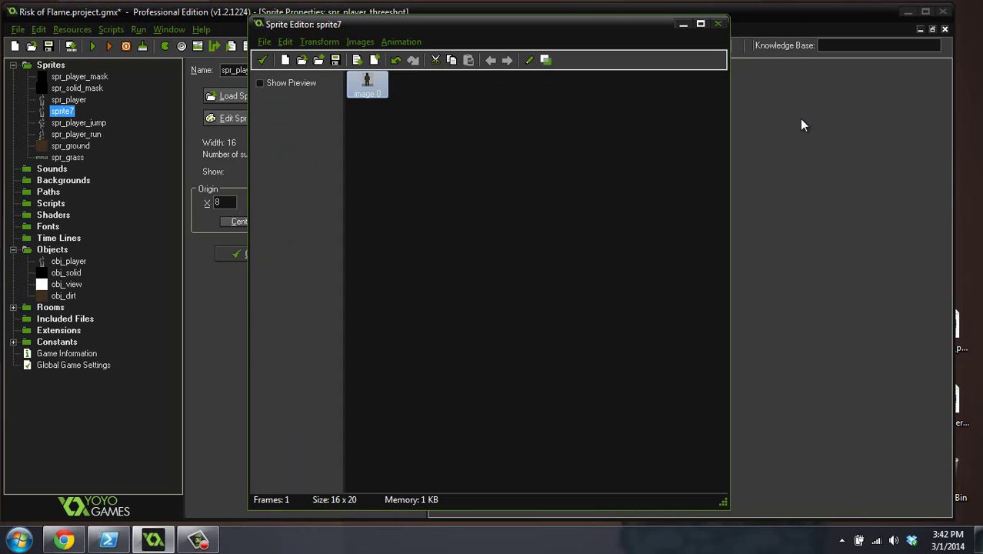
click(515, 160)
key(ctrl+c)
key(ctrl+v)
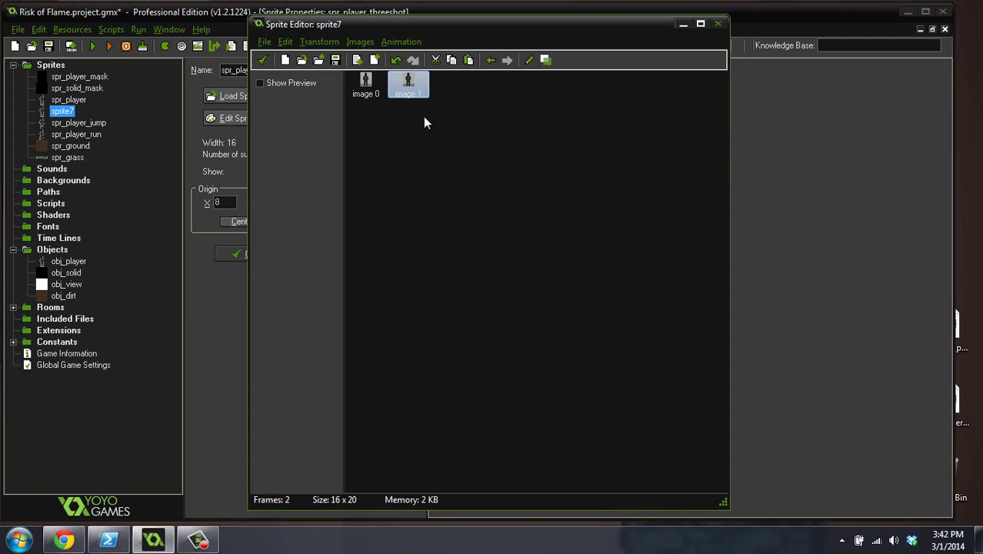
Step: Open image 1 of the new sprite for pixel editing at an enlarged view
double_click(421, 89)
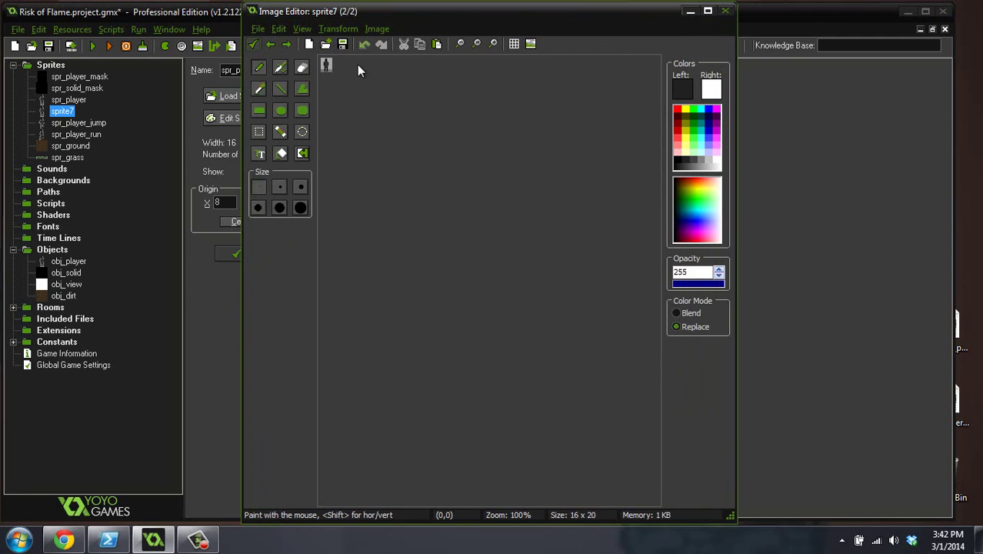
click(490, 47)
click(491, 47)
click(490, 46)
click(490, 47)
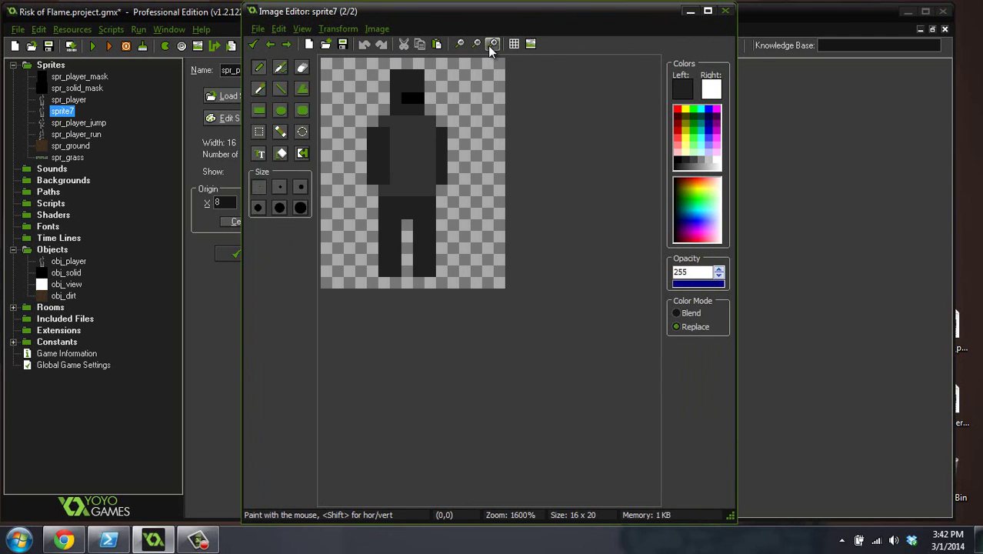
Step: Try recolouring part of image 1's front arm with the torso's grey
click(430, 143)
ctrl+click(422, 148)
drag(431, 146, 433, 133)
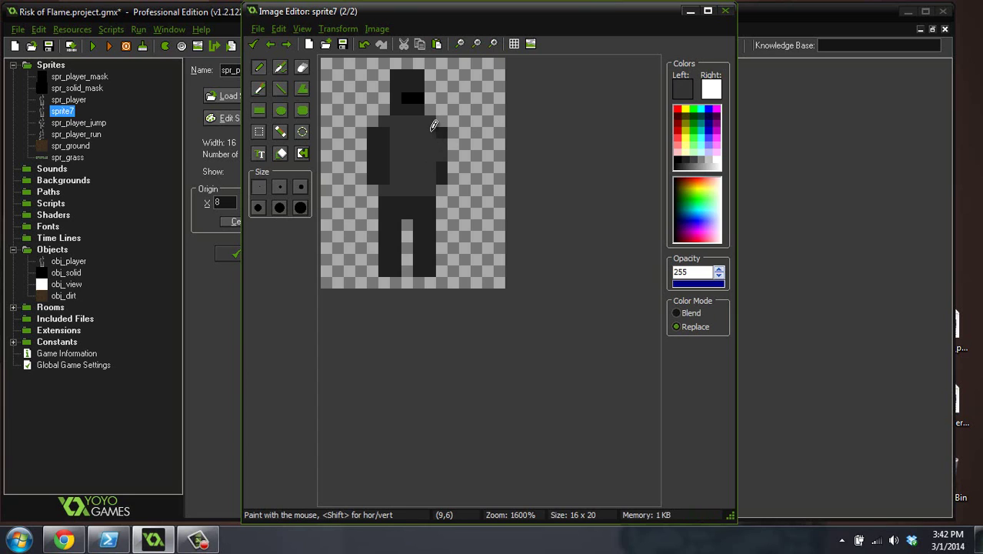
ctrl+click(442, 154)
click(442, 132)
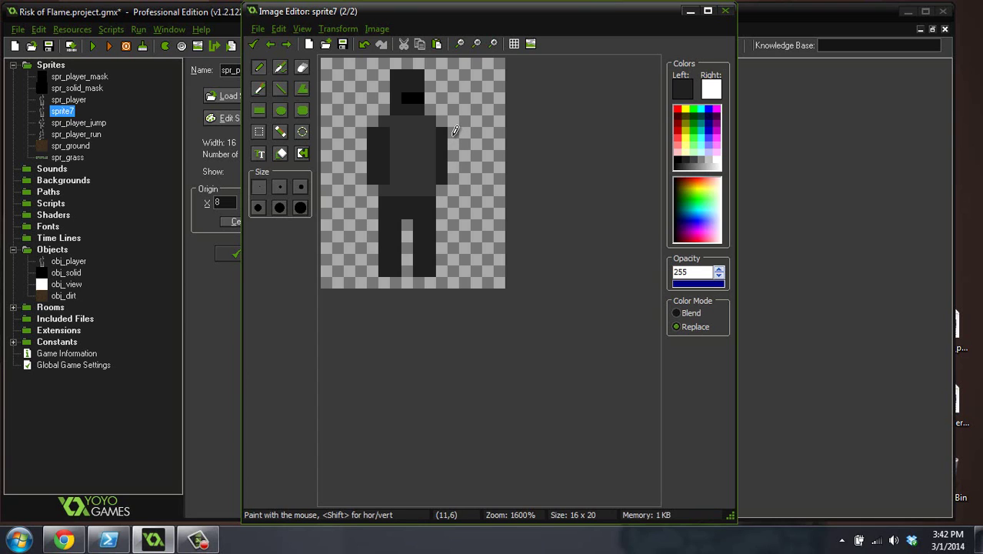
Step: Redraw image 1's front arm in dark grey so it reaches forward, erasing the old lower arm and the surplus pixels at its end
mouse_move(454, 131)
mouse_down()
mouse_move(464, 157)
mouse_move(445, 166)
mouse_move(456, 167)
mouse_up()
ctrl+click(456, 160)
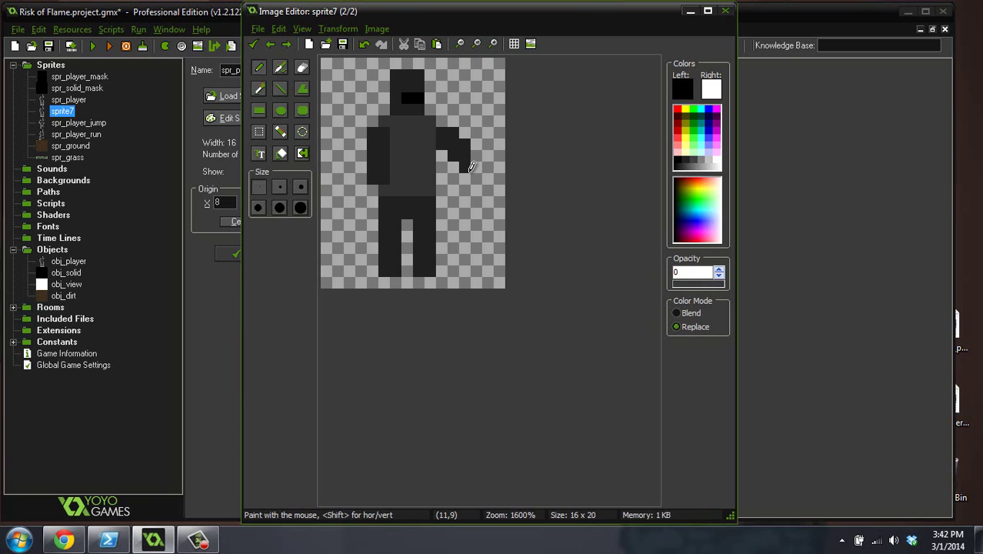
ctrl+click(466, 159)
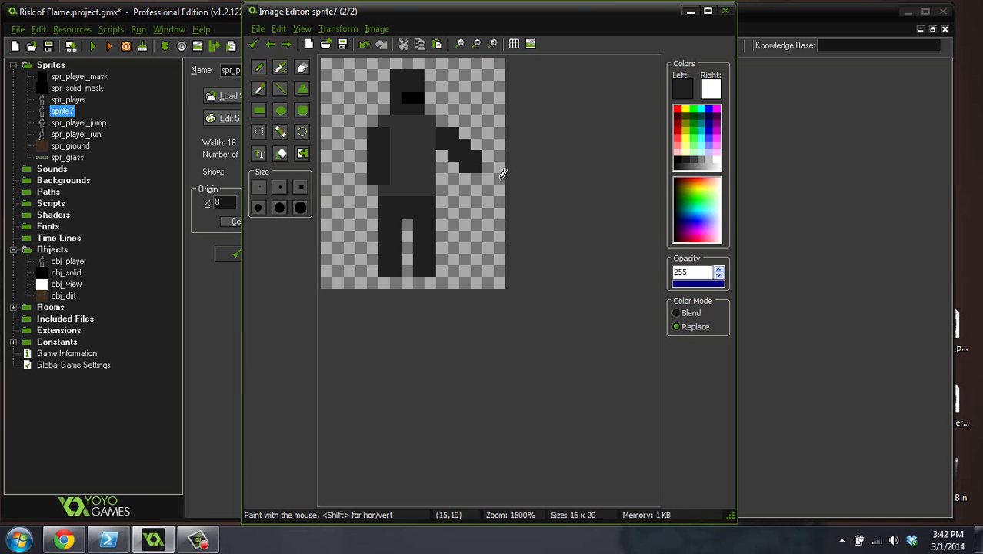
ctrl+click(475, 160)
click(465, 167)
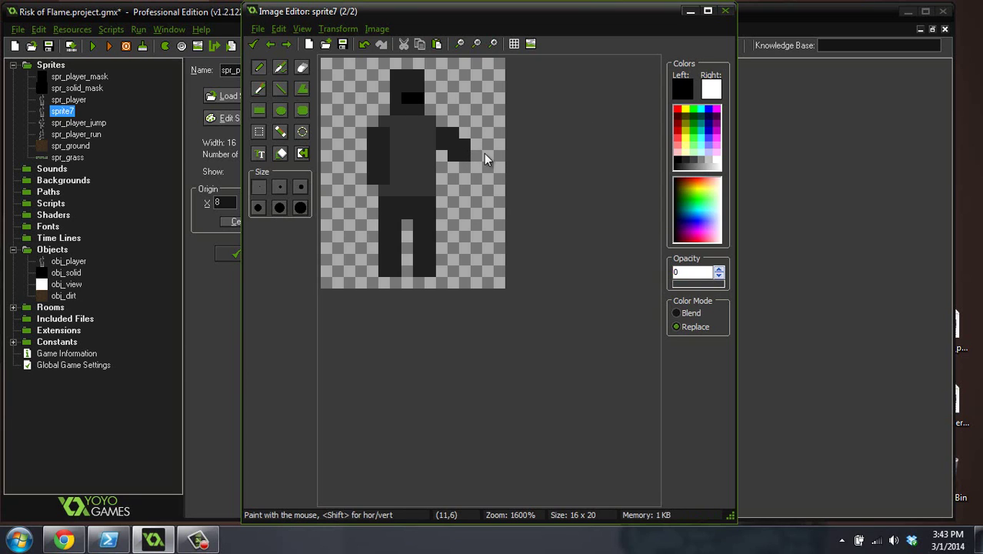
Step: Sample black from the face visor and paint a small black gun at the end of image 1's outstretched arm
ctrl+click(423, 92)
click(477, 156)
click(488, 167)
click(477, 167)
click(464, 167)
click(487, 177)
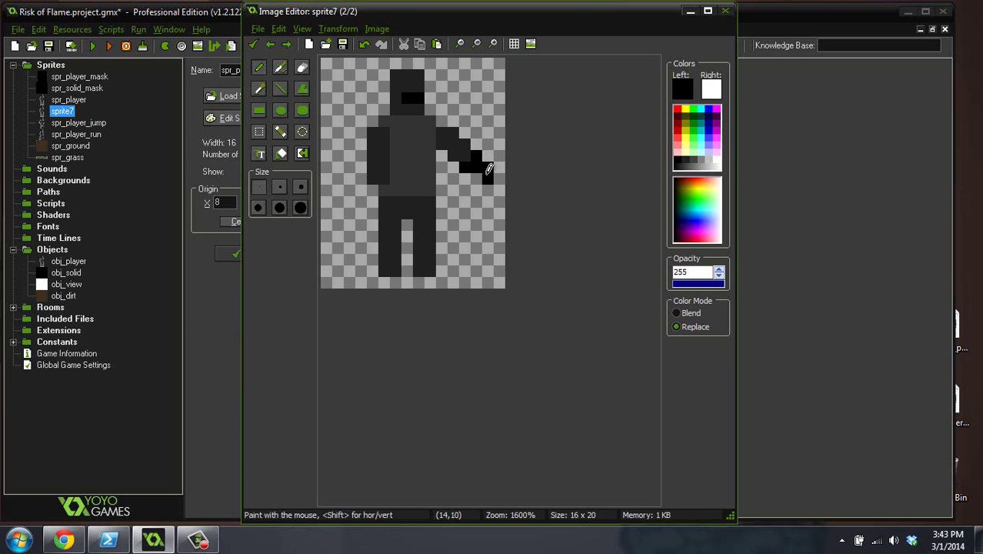
Step: Erase the gun's surplus lower pixels and add one black pixel on top at the end of the arm
ctrl+click(475, 201)
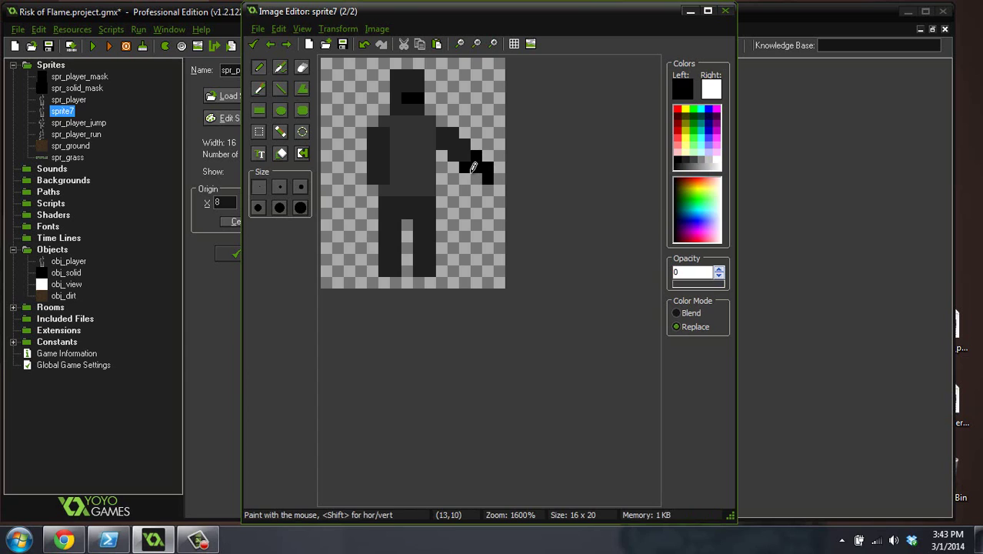
drag(472, 167, 464, 168)
click(488, 179)
ctrl+click(478, 152)
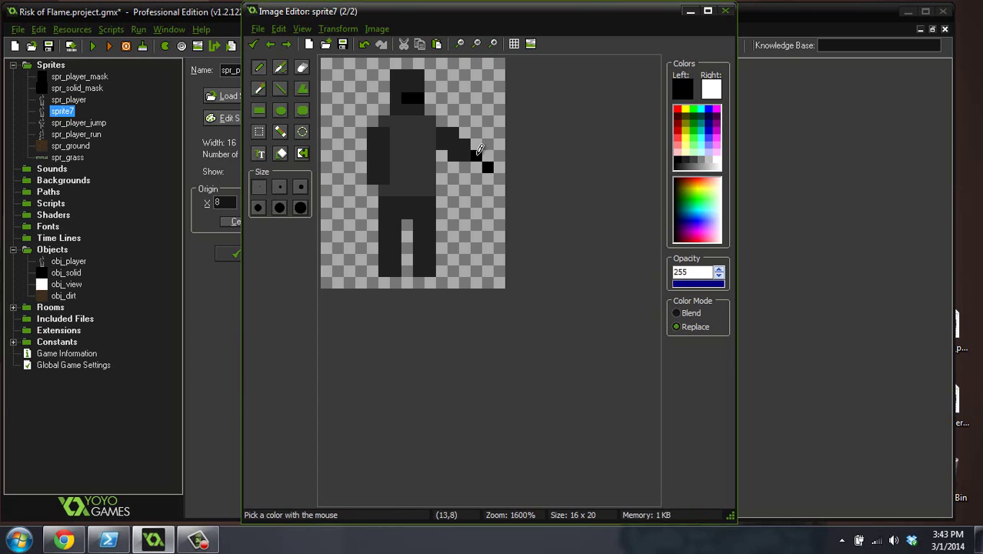
click(476, 144)
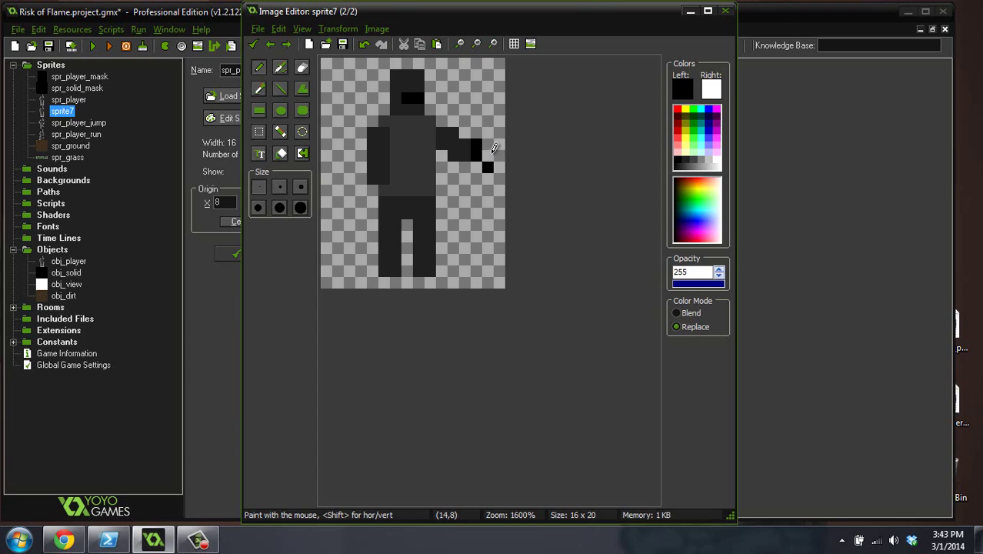
Step: Try extending the gun down and forward with extra black pixels in image 1
click(477, 168)
click(488, 177)
click(498, 179)
ctrl+click(500, 165)
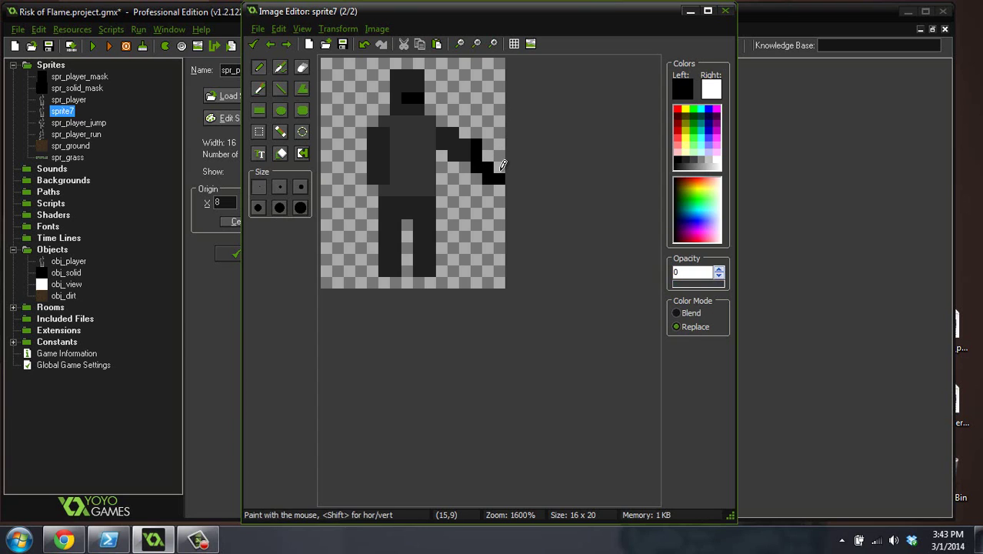
mouse_move(498, 179)
mouse_down()
mouse_move(460, 160)
mouse_move(453, 167)
mouse_up()
ctrl+click(478, 147)
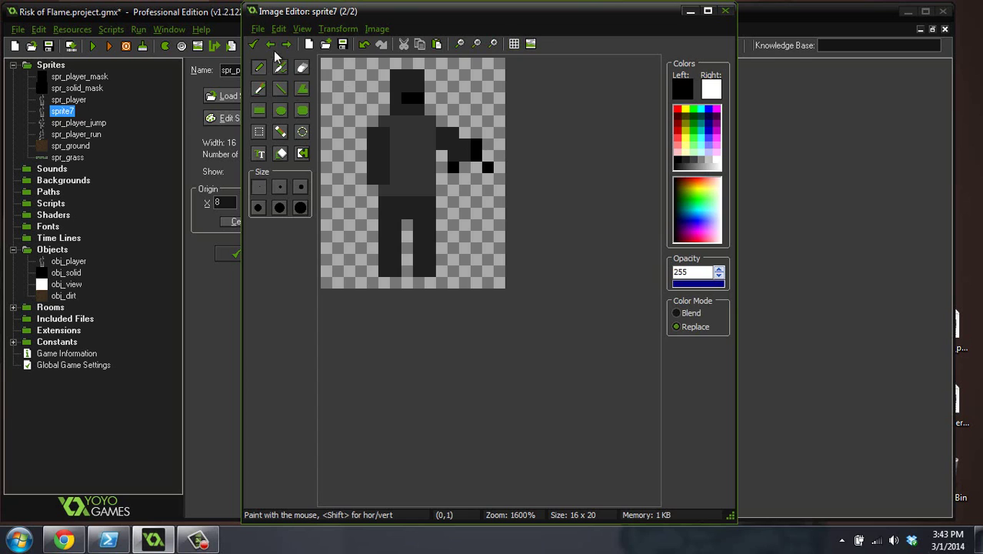
Step: Accept the frame edits, turn on the animation preview and set its speed to 2
click(254, 44)
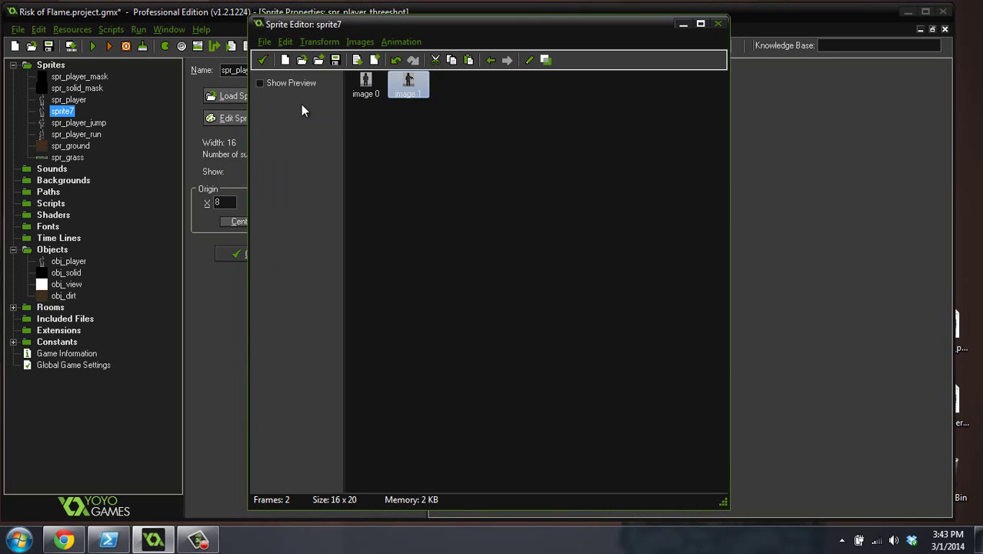
click(260, 83)
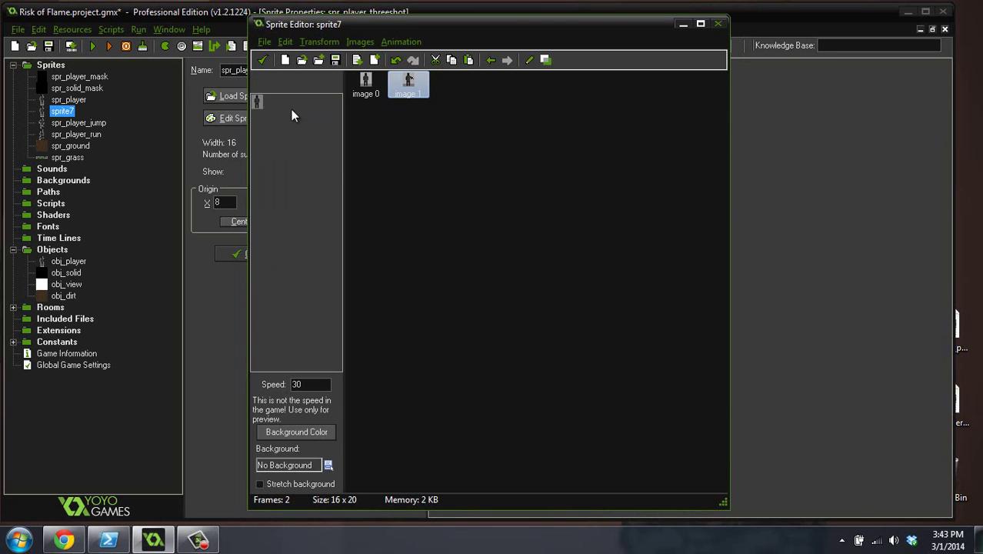
double_click(296, 385)
text(2)
Step: Erase the stray black pixel below the outstretched arm in image 1, and switch to editing image 0
double_click(405, 89)
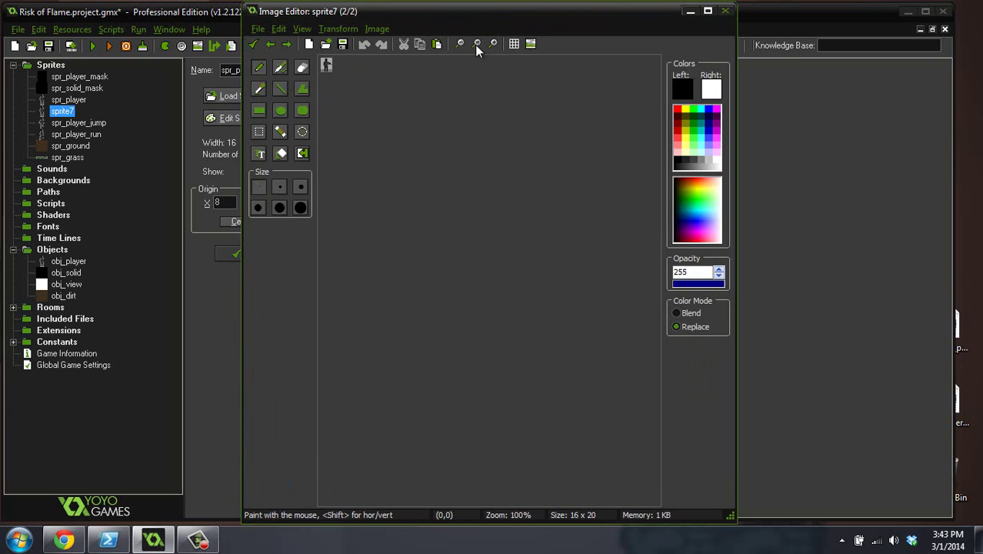
click(493, 44)
click(493, 44)
click(493, 43)
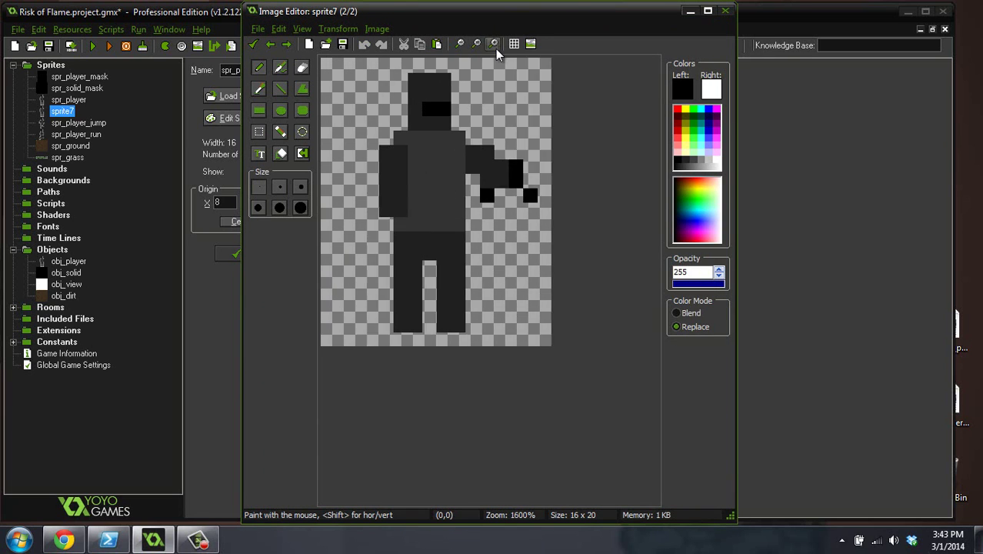
click(493, 44)
ctrl+click(524, 266)
click(528, 230)
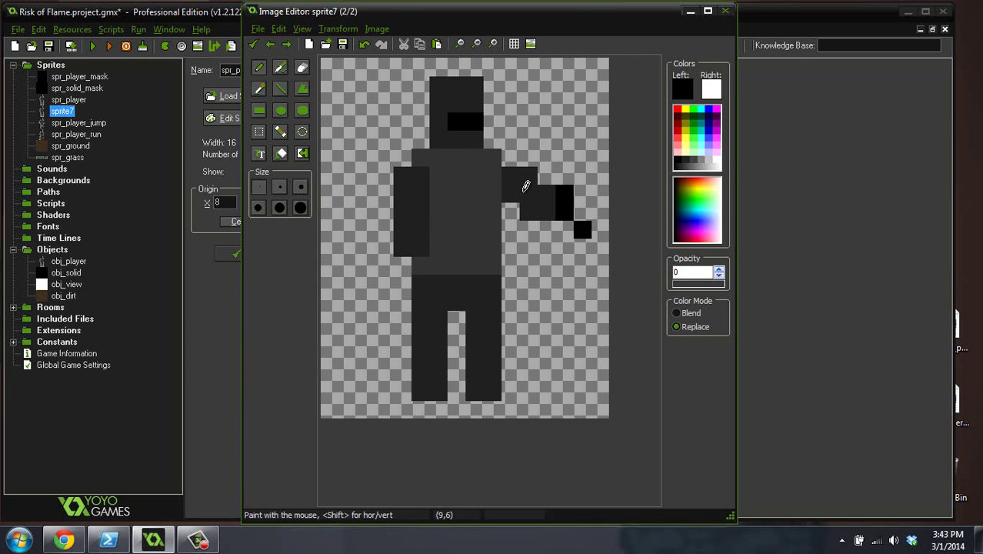
click(271, 45)
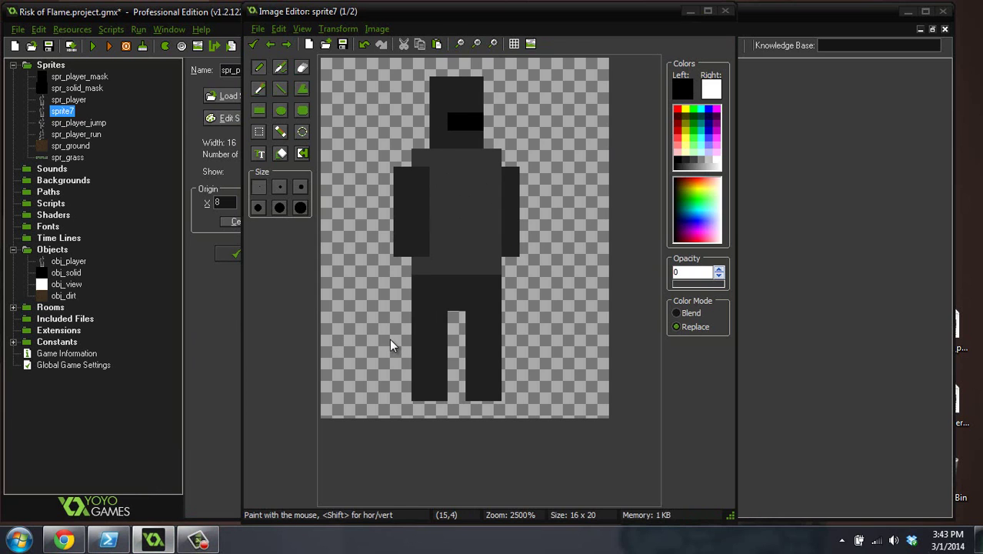
key(alt+Tab)
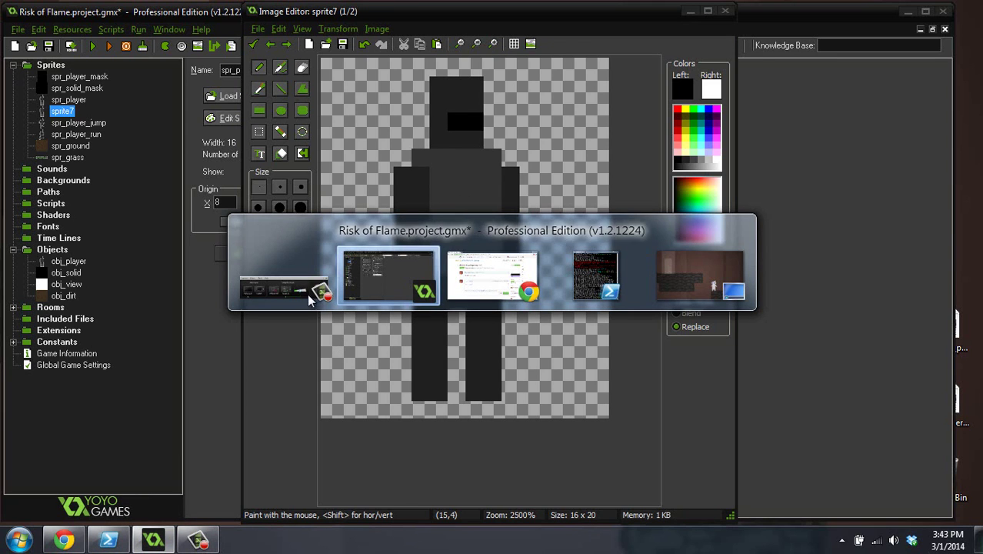
click(390, 288)
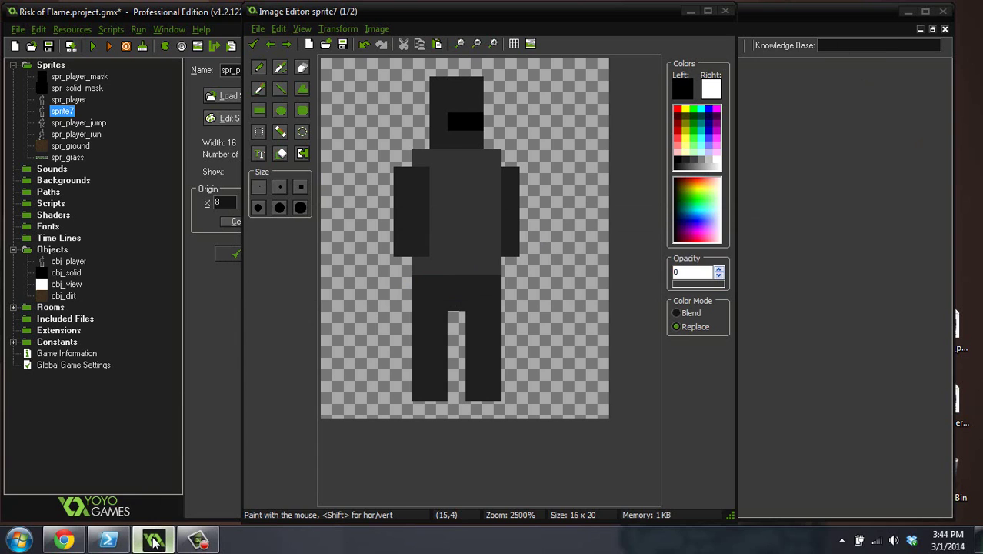
click(110, 542)
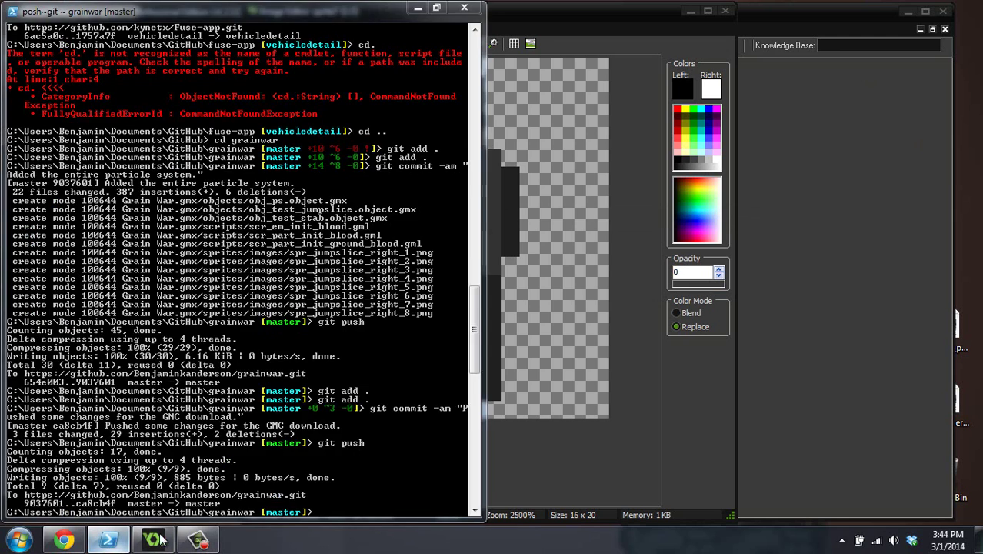
click(110, 542)
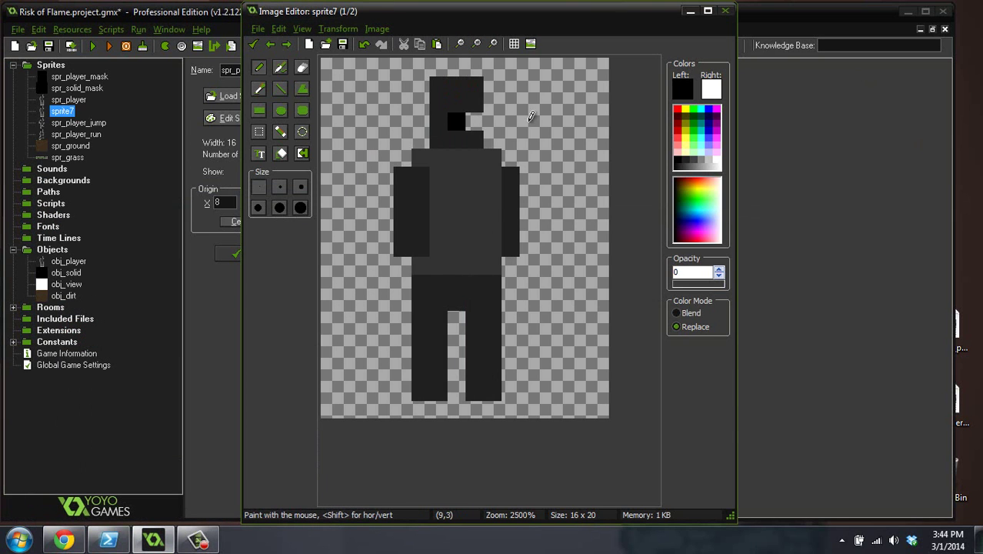
Step: In image 0, paint a black gun three pixels tall beside the front hand, using black sampled from the visor
ctrl+click(466, 117)
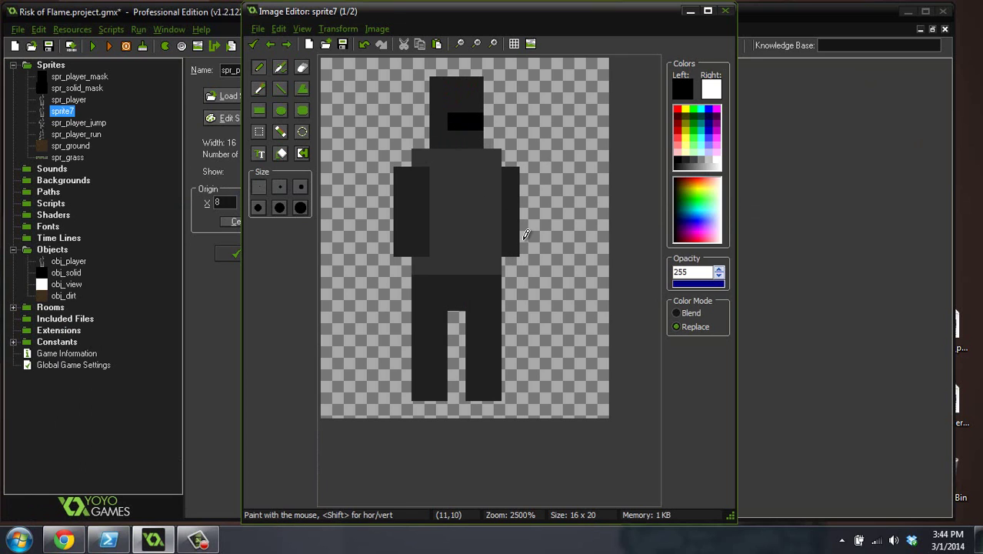
drag(528, 245, 529, 283)
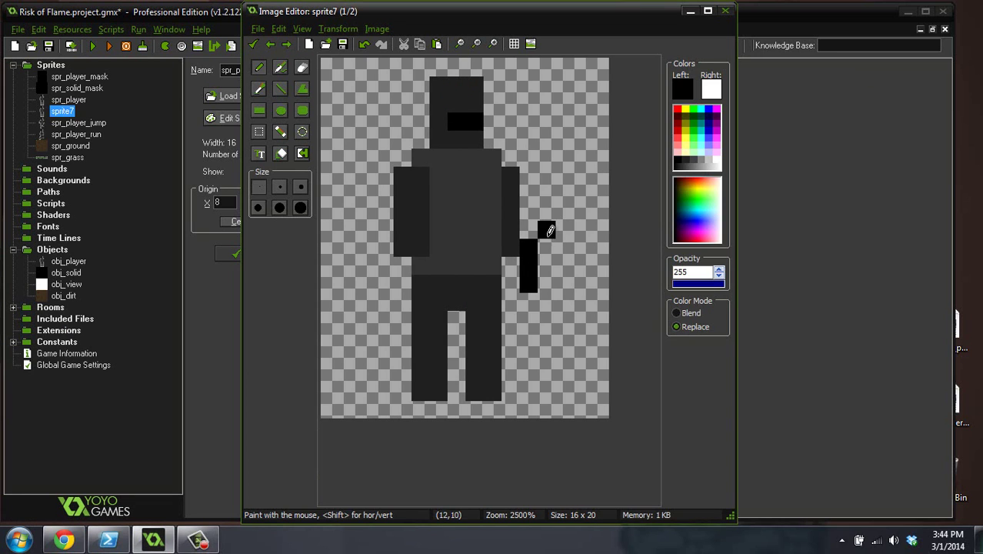
Step: In image 1, fill the gap above the gun's detached pixel with black and erase the trial pixel placed above the gun
click(285, 47)
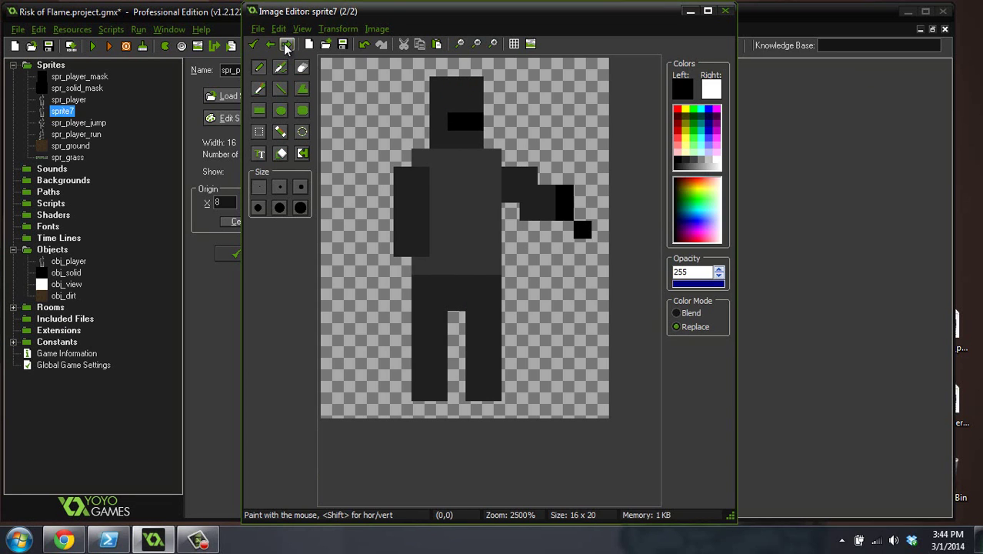
click(582, 211)
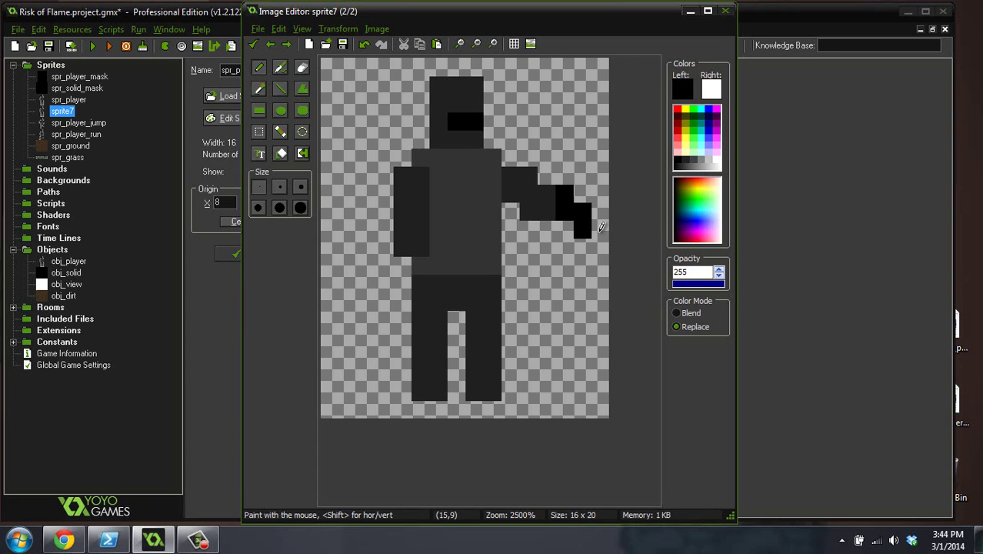
click(582, 174)
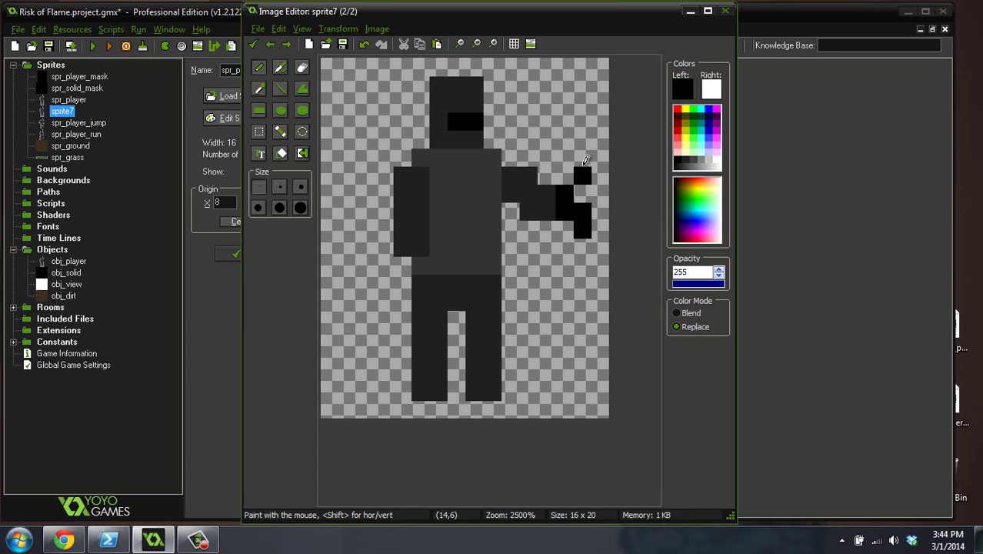
ctrl+click(585, 158)
click(582, 176)
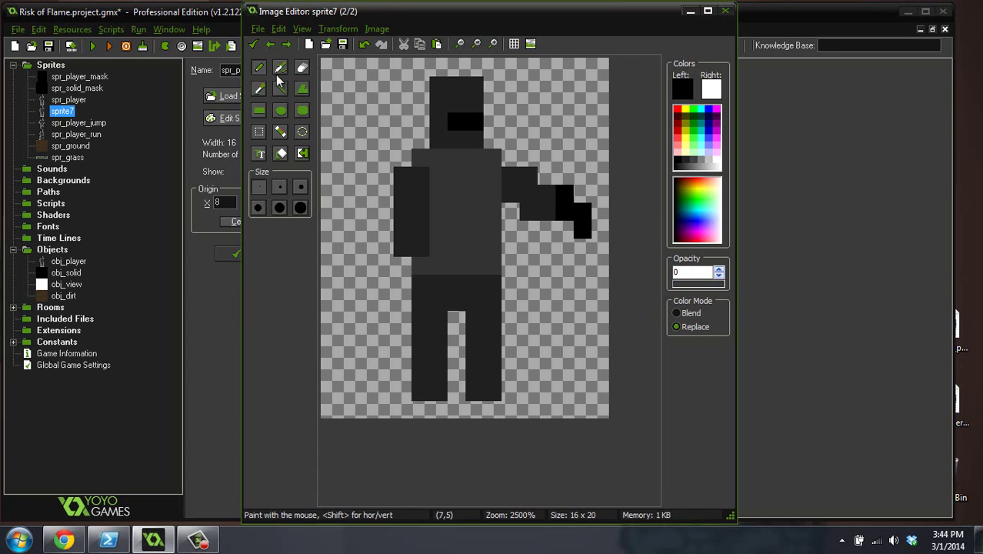
Step: Flip between images 0 and 1 to compare the two gun poses, and accept the frame edits
click(270, 45)
click(287, 44)
click(270, 45)
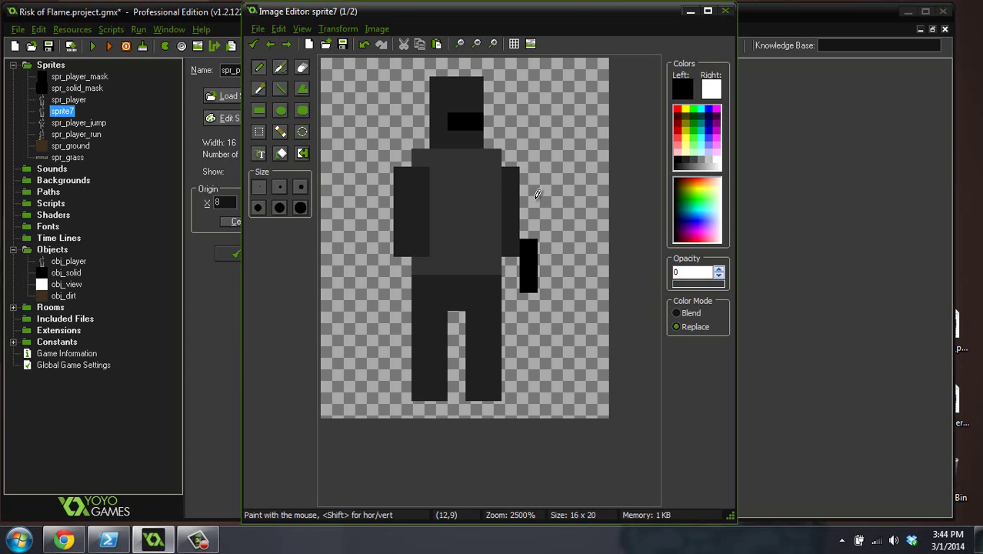
click(287, 44)
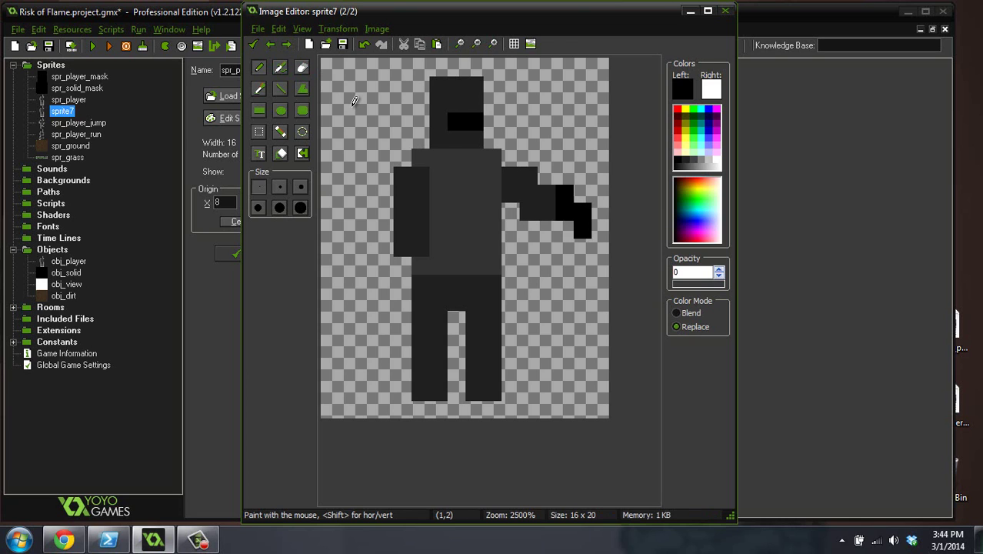
click(254, 46)
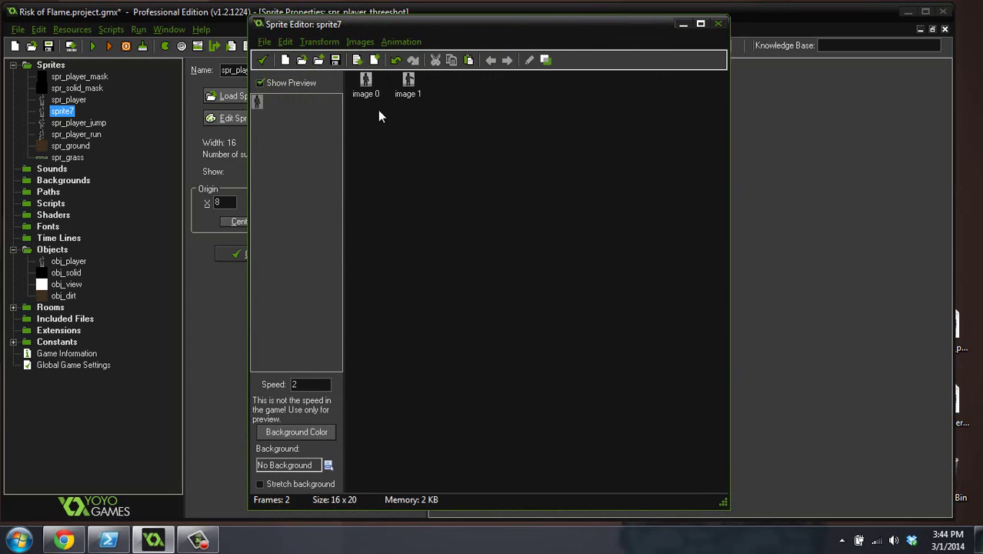
Step: In image 1, shift the rear arm's lower half one pixel backward, fill the vacated column with torso gray, and accept the frame
click(415, 90)
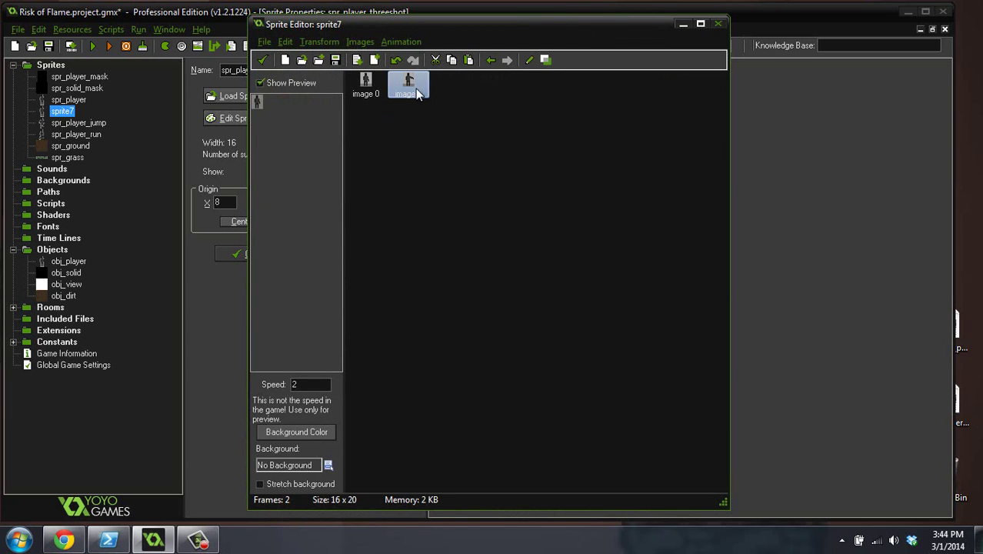
double_click(416, 88)
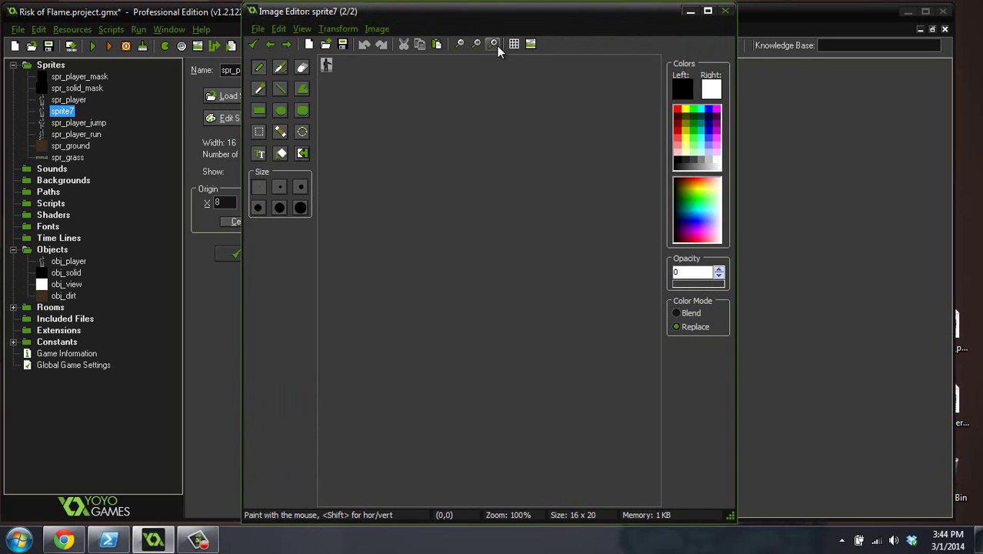
click(494, 44)
ctrl+click(388, 173)
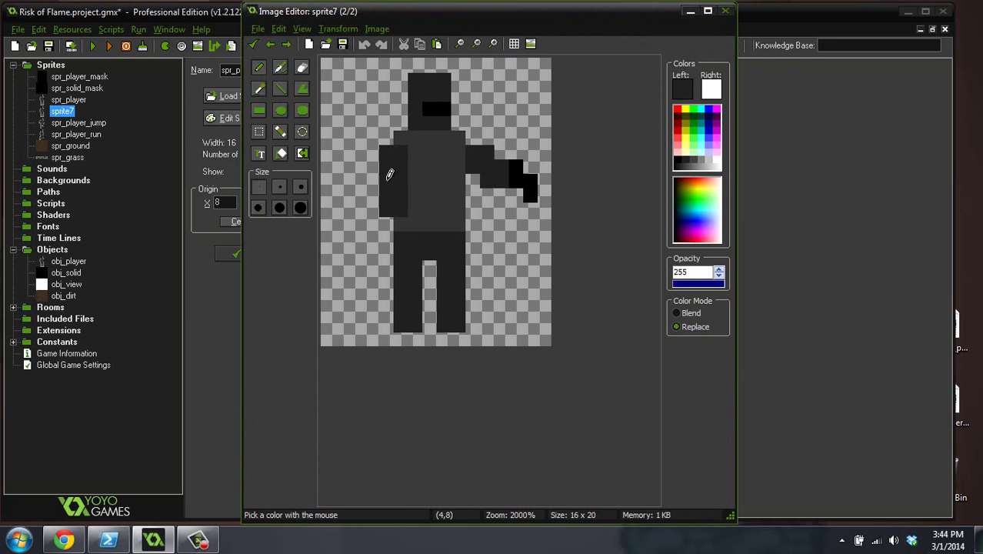
mouse_move(389, 173)
mouse_down()
mouse_move(371, 205)
mouse_move(385, 211)
mouse_move(408, 179)
mouse_up()
ctrl+click(412, 212)
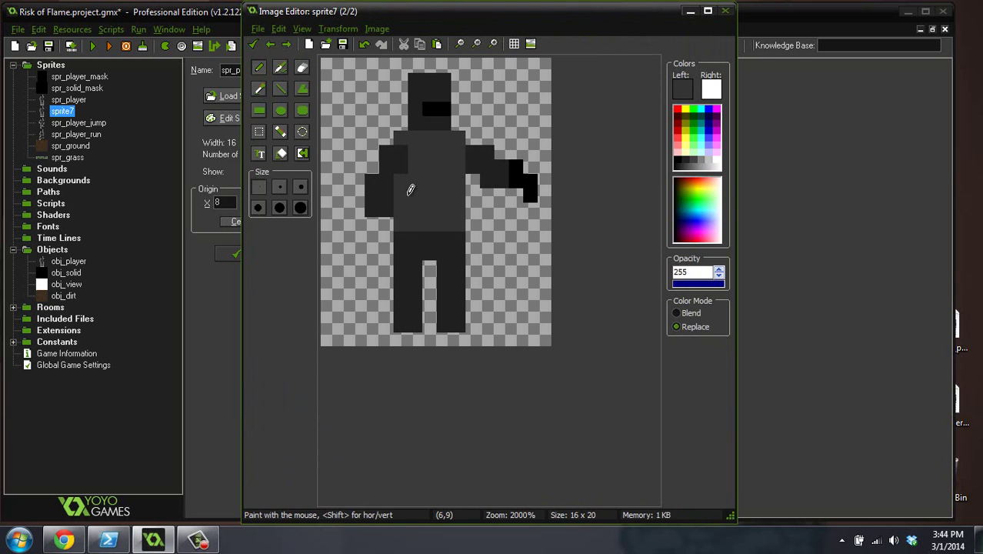
click(254, 45)
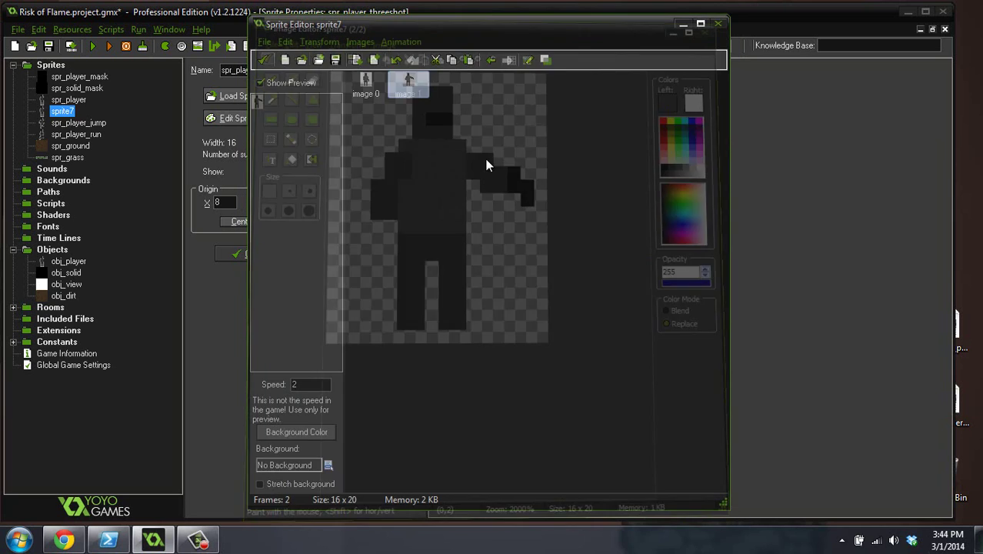
Step: Duplicate image 1 and open the new image 2 for editing
click(413, 87)
key(ctrl+c)
key(ctrl+v)
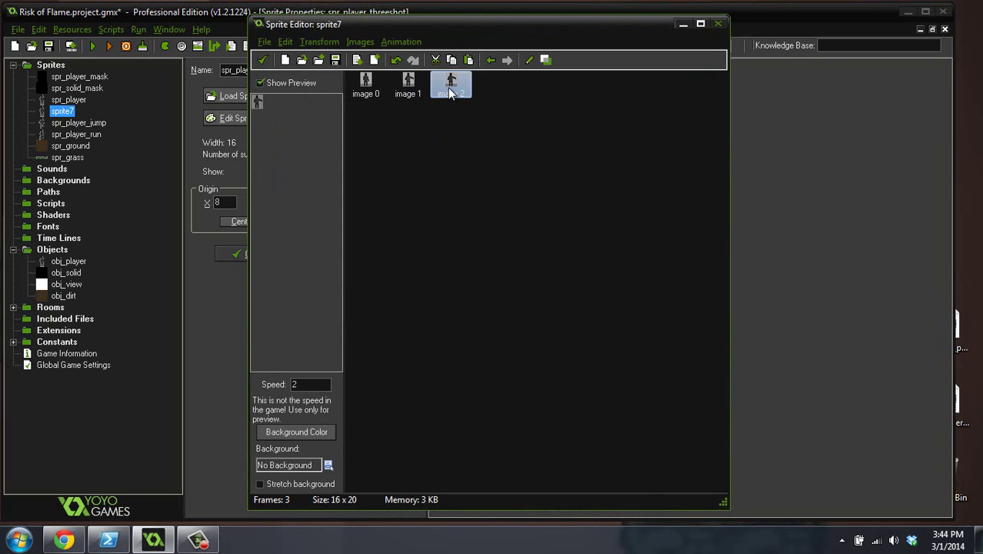
double_click(448, 87)
click(493, 44)
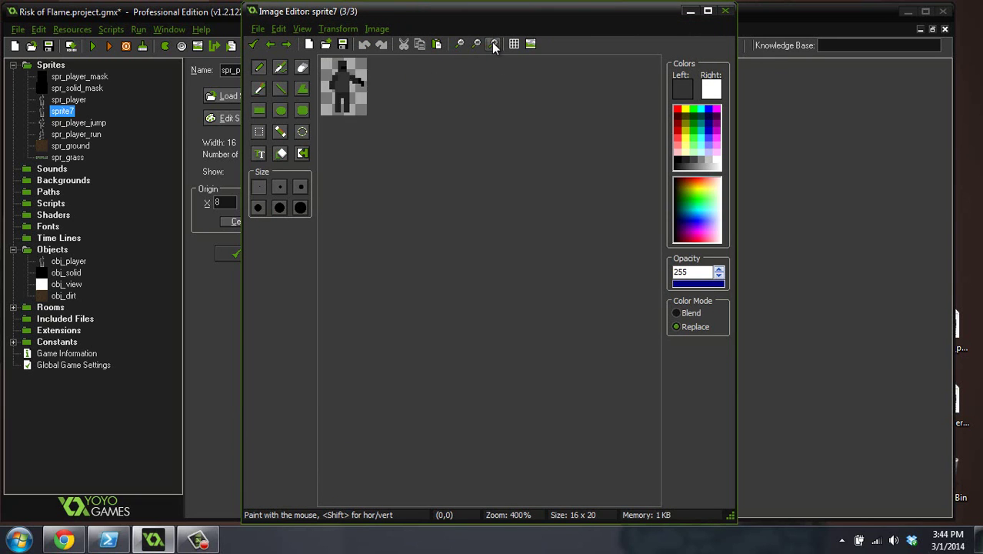
click(493, 44)
click(493, 44)
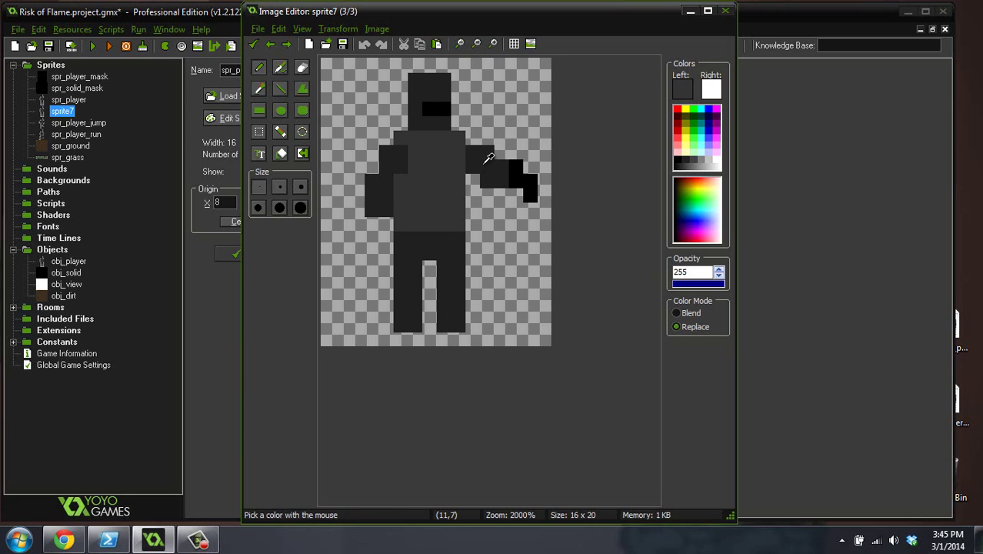
Step: In image 2, paint a raised front arm four pixels long and two pixels thick at shoulder height, using the arm's dark gray
ctrl+click(479, 158)
click(485, 137)
click(472, 137)
click(500, 137)
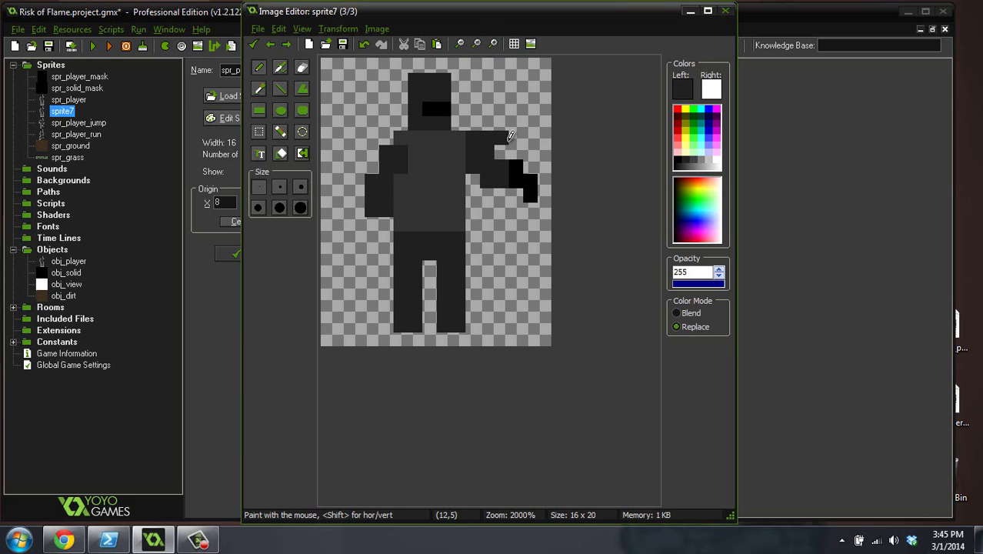
click(500, 152)
click(515, 152)
click(515, 137)
Step: Paint a black gun three pixels long above the raised hand, and erase the old lower forearm and gun
ctrl+click(525, 163)
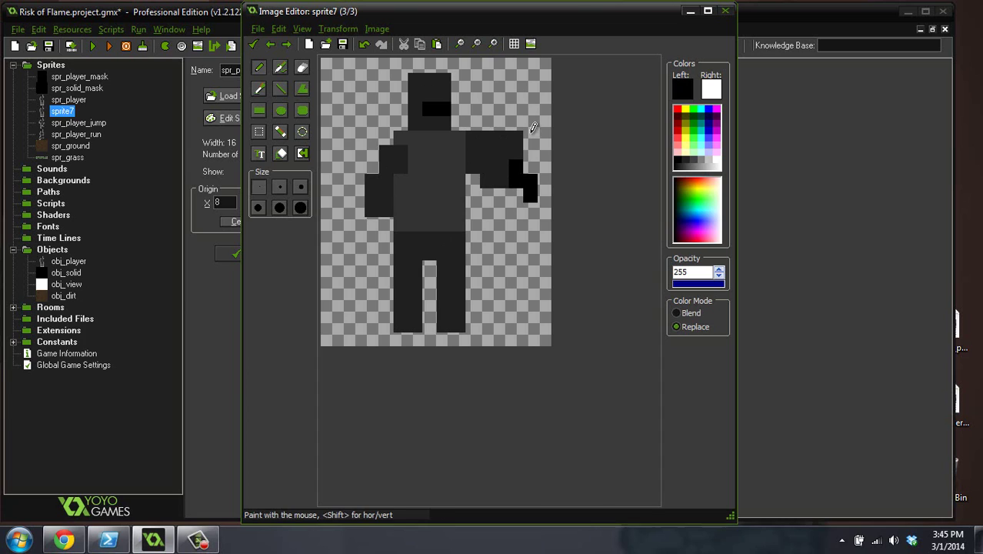
click(516, 123)
click(531, 122)
click(540, 120)
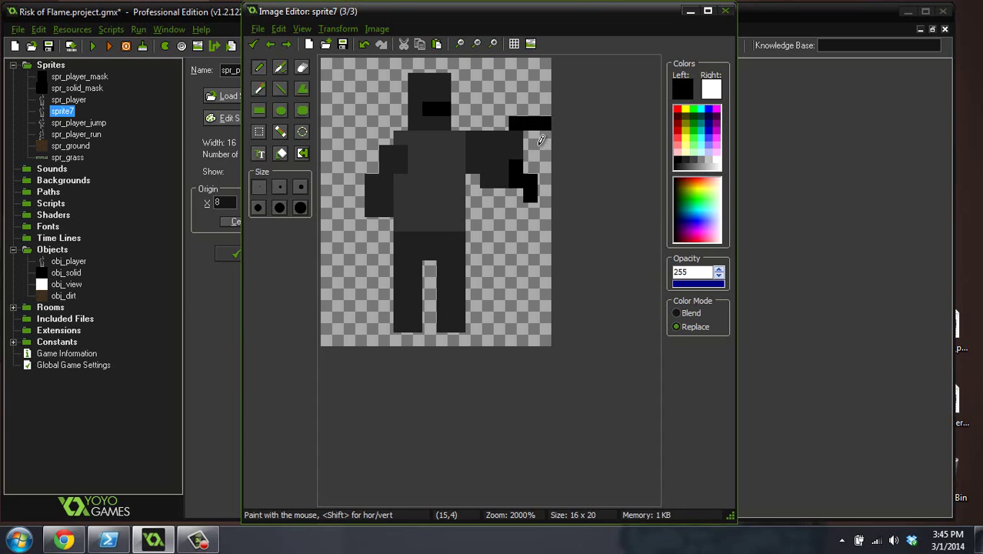
ctrl+click(531, 138)
mouse_move(516, 166)
mouse_down()
mouse_move(479, 165)
mouse_move(485, 181)
mouse_move(531, 197)
mouse_up()
Step: Extend the rear arm in image 2 further back with dark gray pixels, erase its old lower pixels, and accept the frame
ctrl+click(375, 182)
click(372, 166)
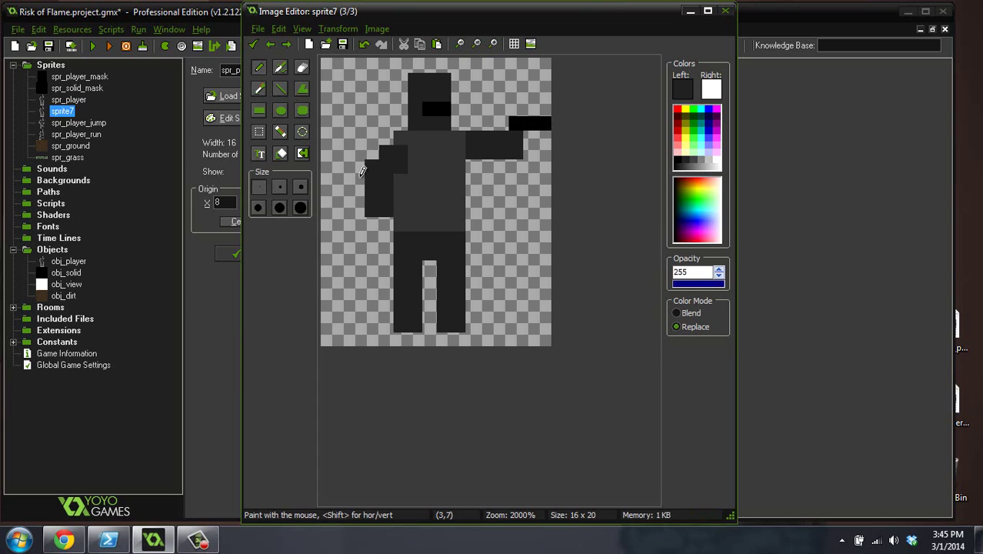
click(357, 181)
click(357, 196)
ctrl+click(383, 225)
click(372, 209)
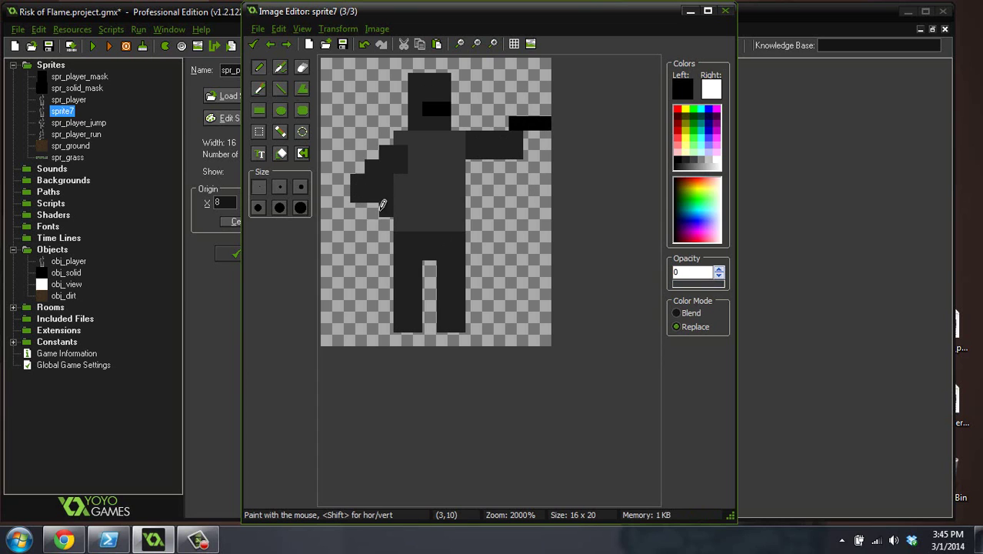
click(386, 209)
click(386, 195)
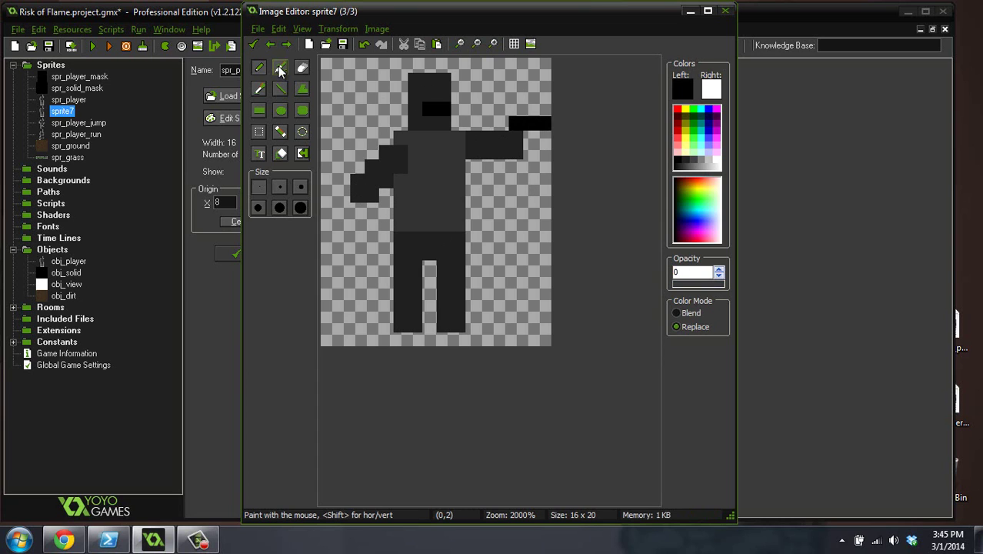
click(253, 44)
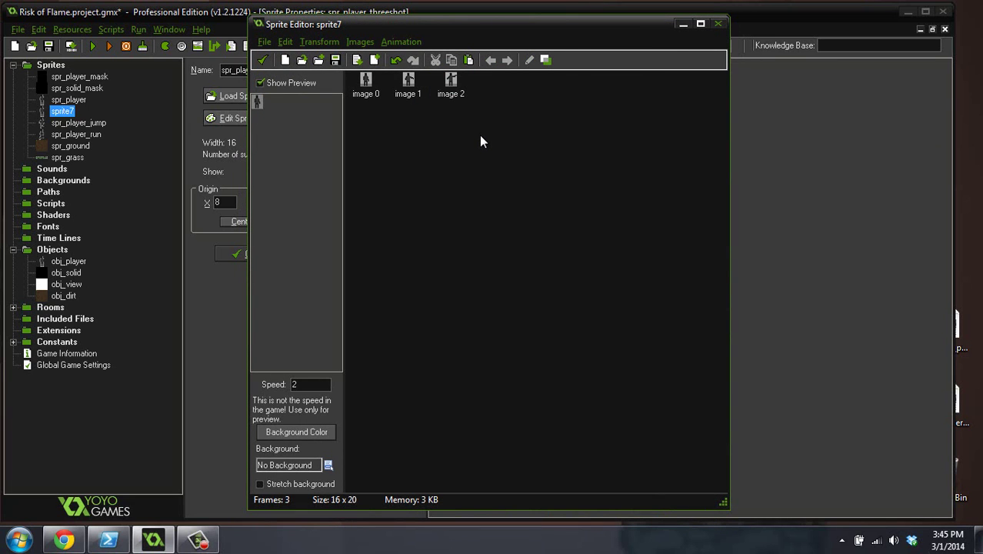
Step: Duplicate image 2 and open the new image 3 for editing
click(452, 85)
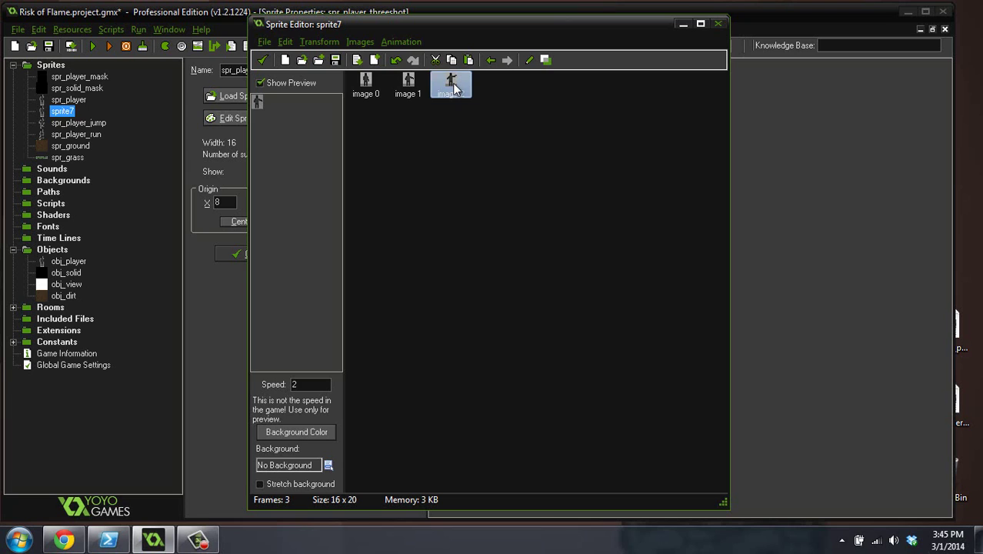
key(ctrl+c)
key(ctrl+v)
double_click(494, 83)
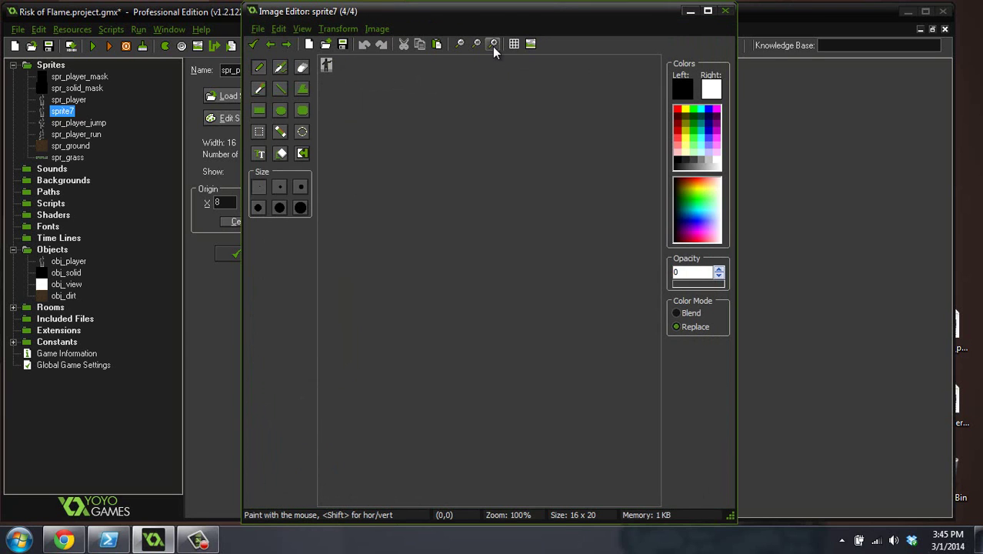
click(494, 44)
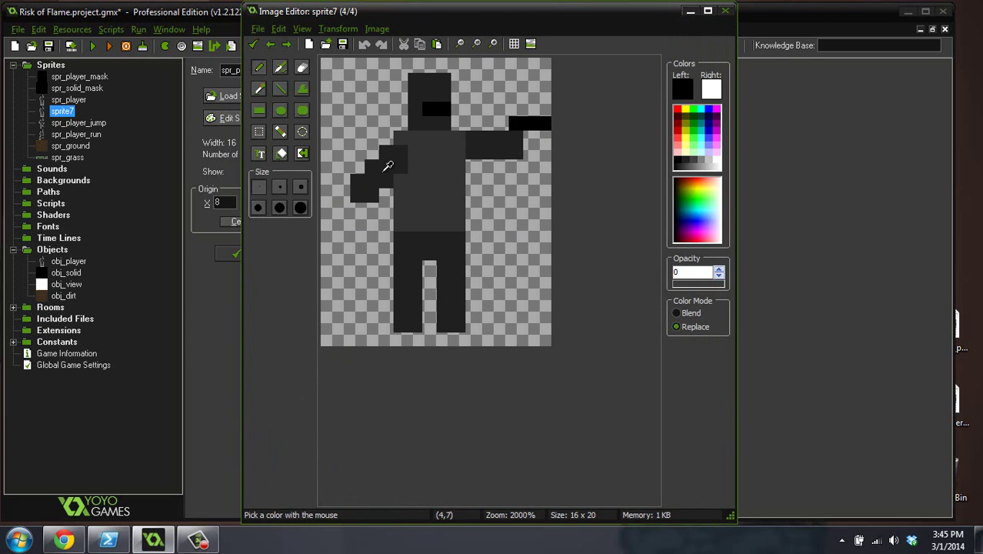
Step: In image 3, paint a two-pixel-thick dark gray arm across the chest, using the color sampled from the rear arm
click(388, 166)
click(429, 166)
click(431, 179)
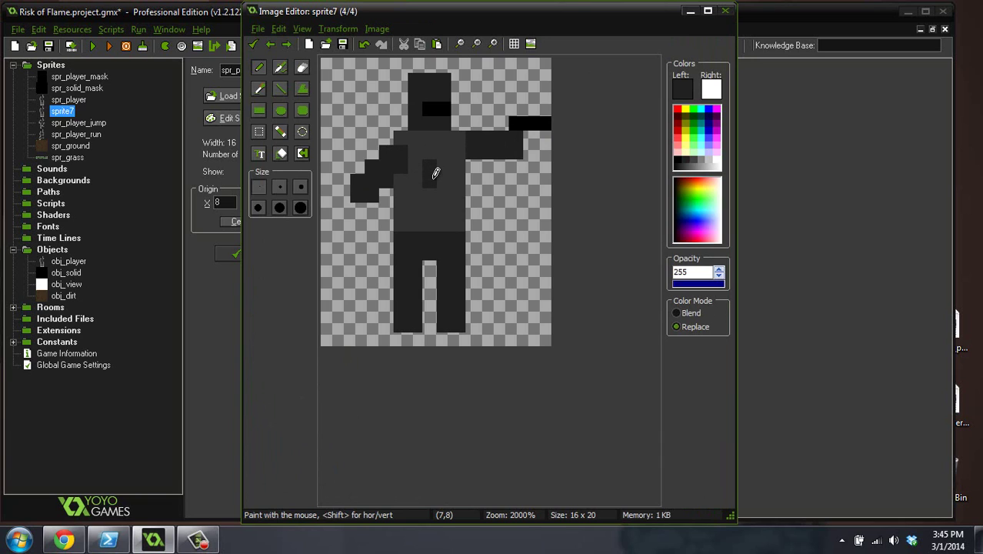
mouse_move(435, 173)
mouse_down()
mouse_move(454, 180)
mouse_move(461, 168)
mouse_move(438, 163)
mouse_up()
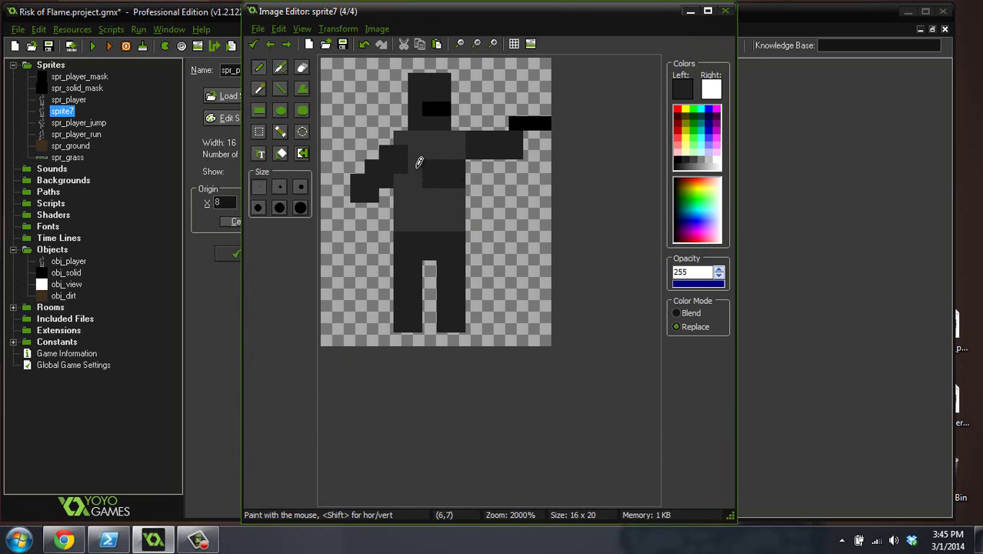
click(419, 162)
click(416, 181)
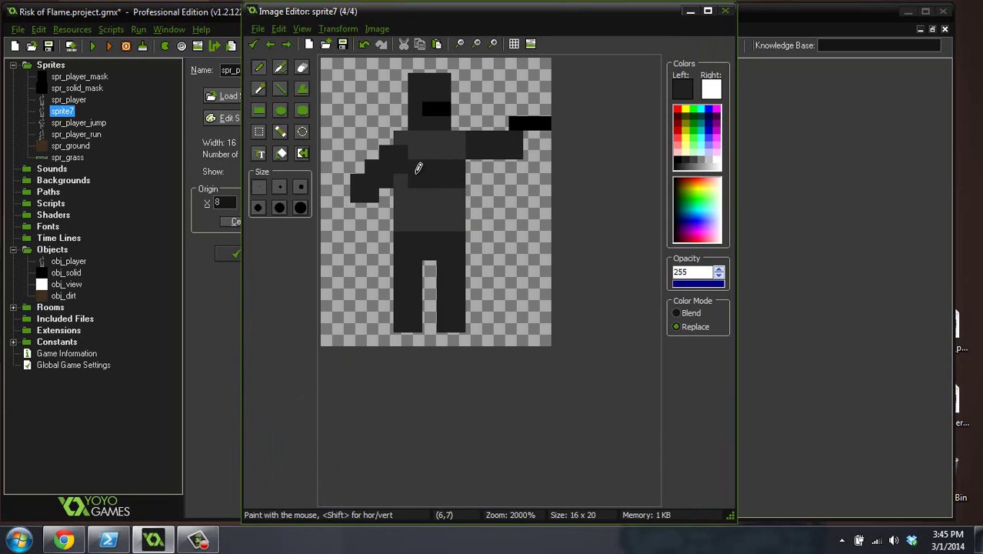
Step: Erase the rear arm's pixels behind the torso and add a dark gray pixel where the arm crosses the upper chest
click(369, 129)
mouse_move(372, 165)
mouse_down()
mouse_move(379, 181)
mouse_move(346, 191)
mouse_up()
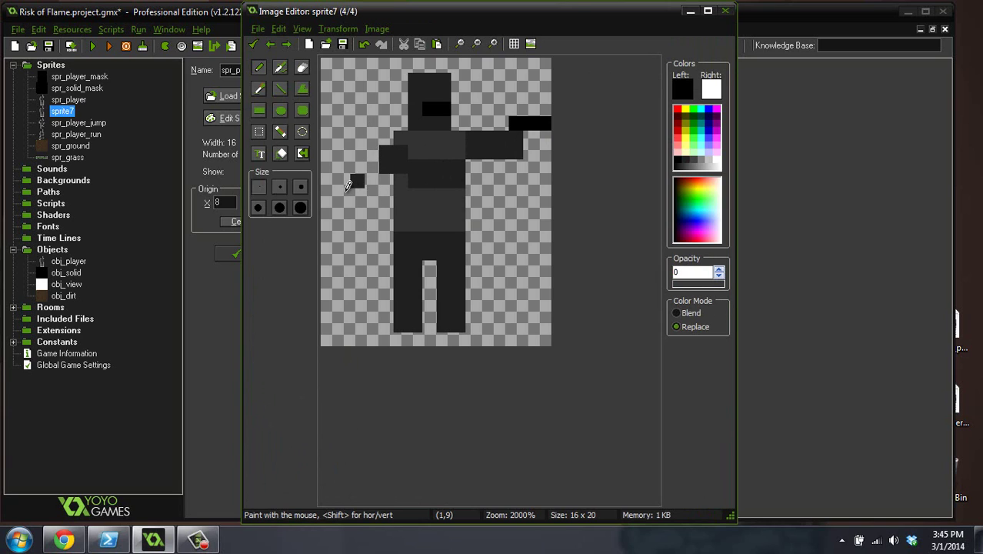
click(357, 181)
ctrl+click(396, 146)
click(407, 149)
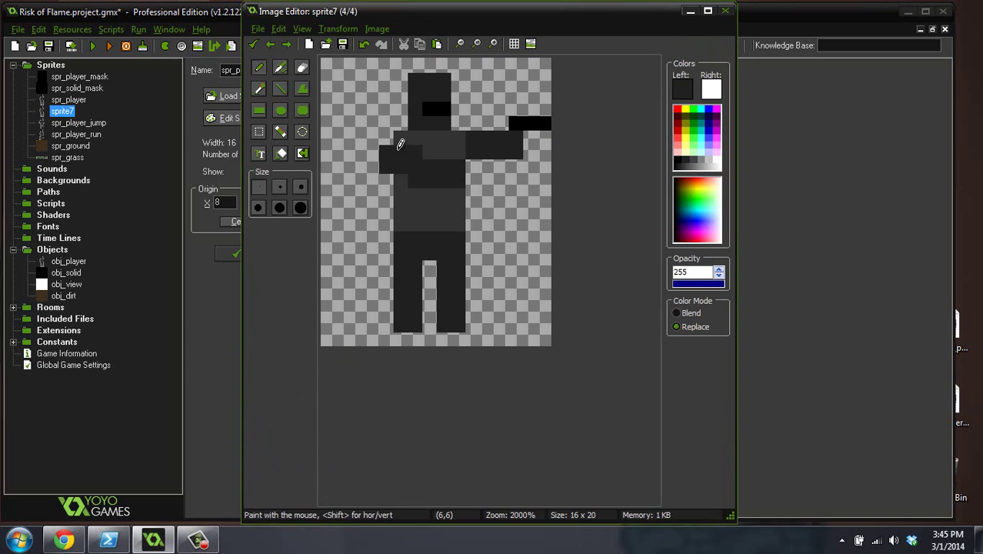
ctrl+click(380, 133)
drag(385, 148, 386, 170)
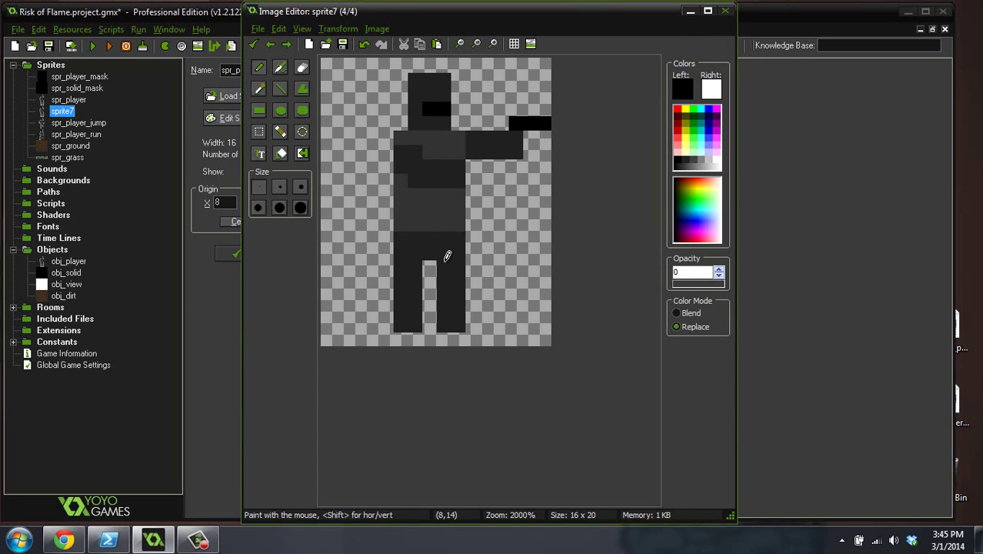
Step: Flip between images 2 and 3 to compare the arm poses, and accept the frame edits
click(271, 48)
click(289, 46)
click(253, 44)
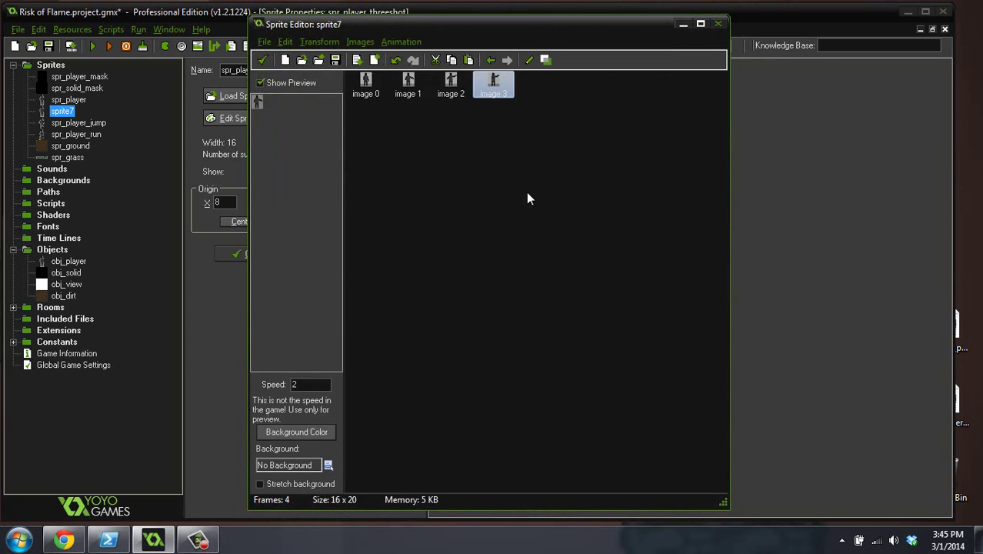
Step: Reopen image 3, extend the chest arm upward and forward to join the front arm, and repaint its lowest row with torso gray
click(527, 198)
click(493, 89)
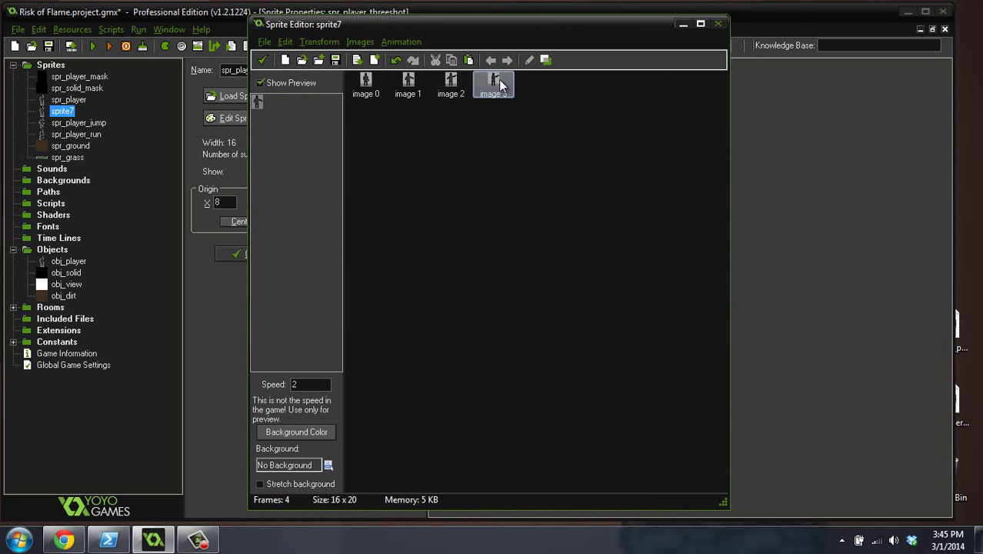
double_click(494, 86)
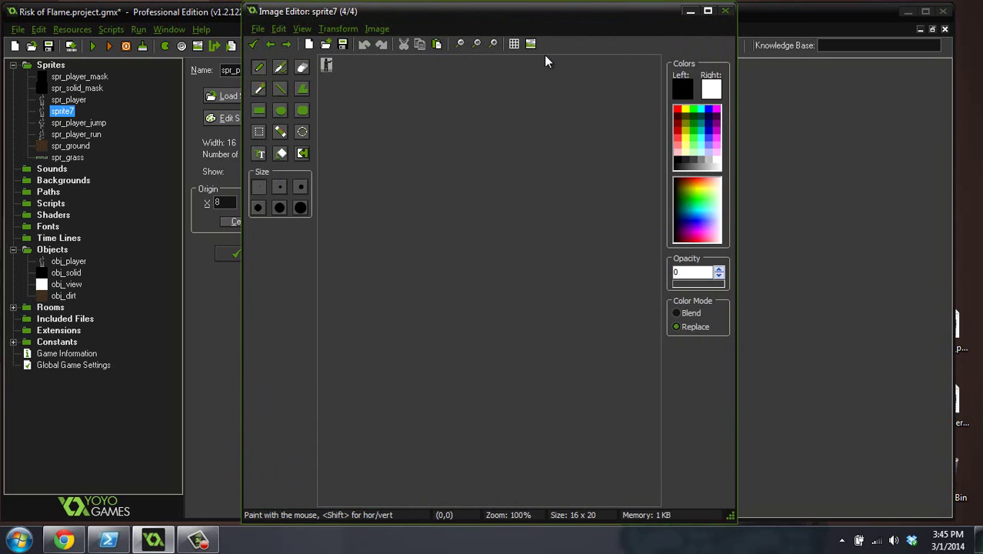
click(493, 43)
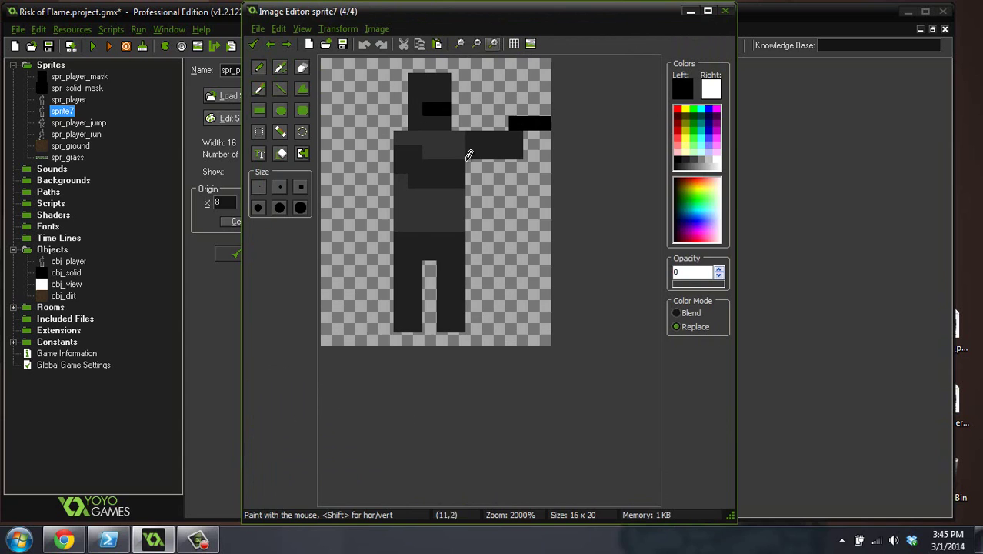
ctrl+click(450, 163)
drag(425, 150, 471, 157)
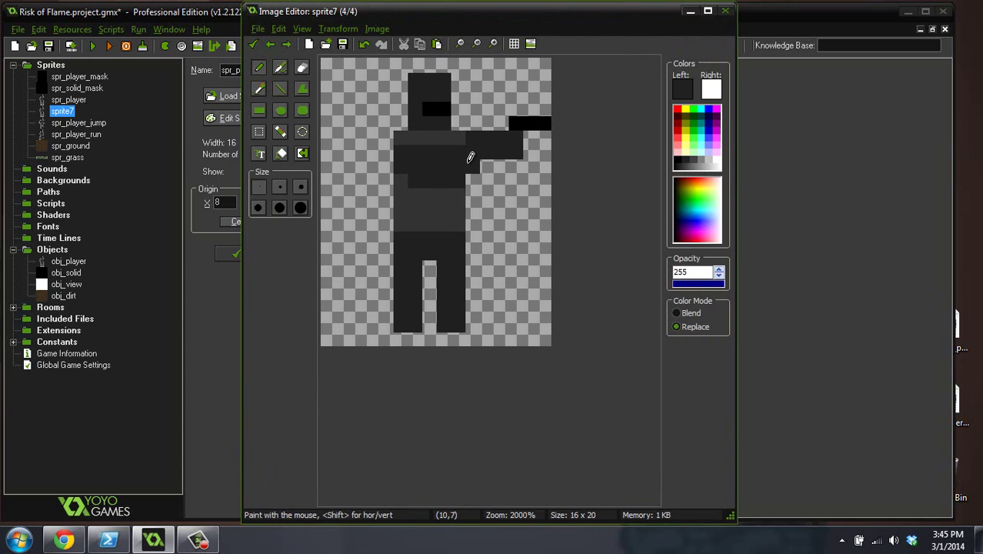
ctrl+click(441, 199)
click(452, 180)
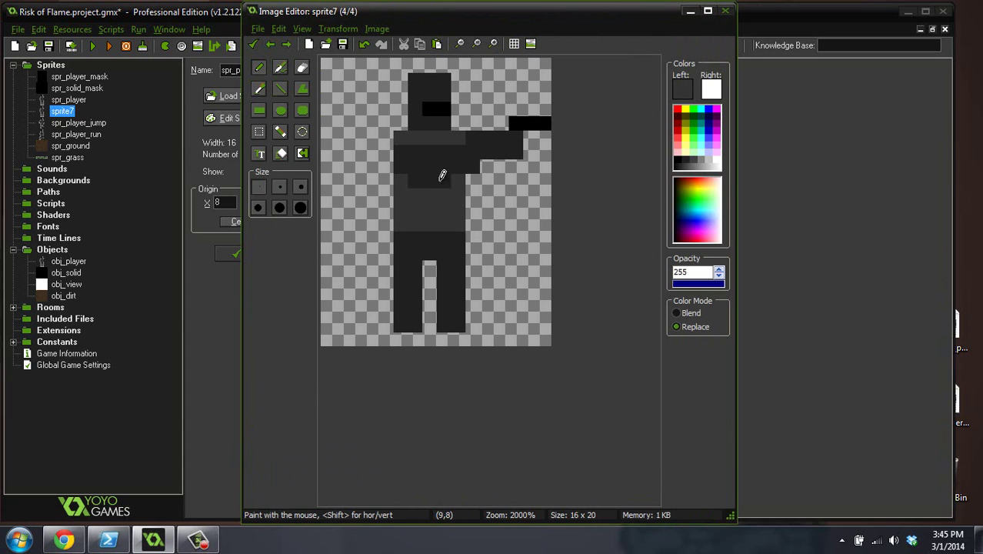
Step: Flip back and forth between images 2 and 3 to check how the arm moves across the chest
click(270, 43)
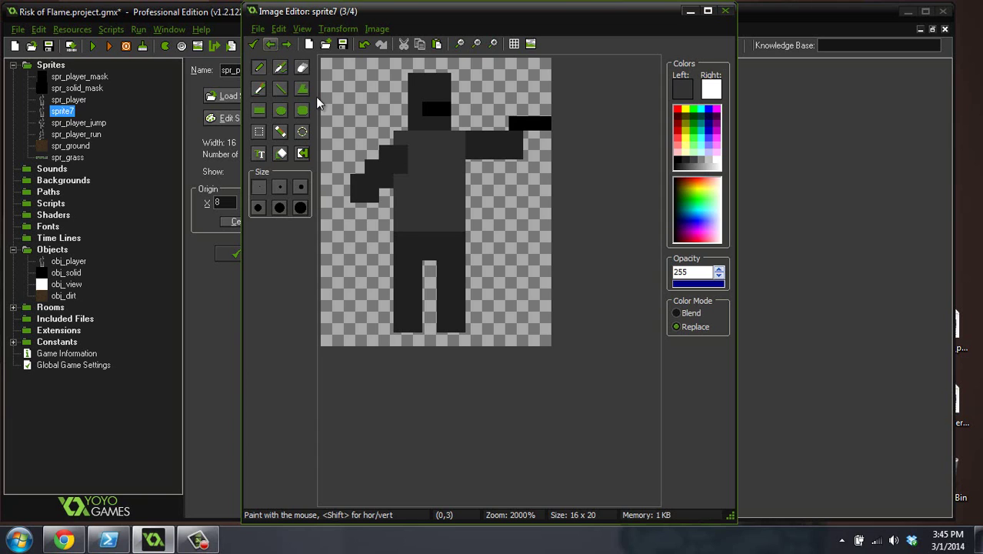
click(287, 43)
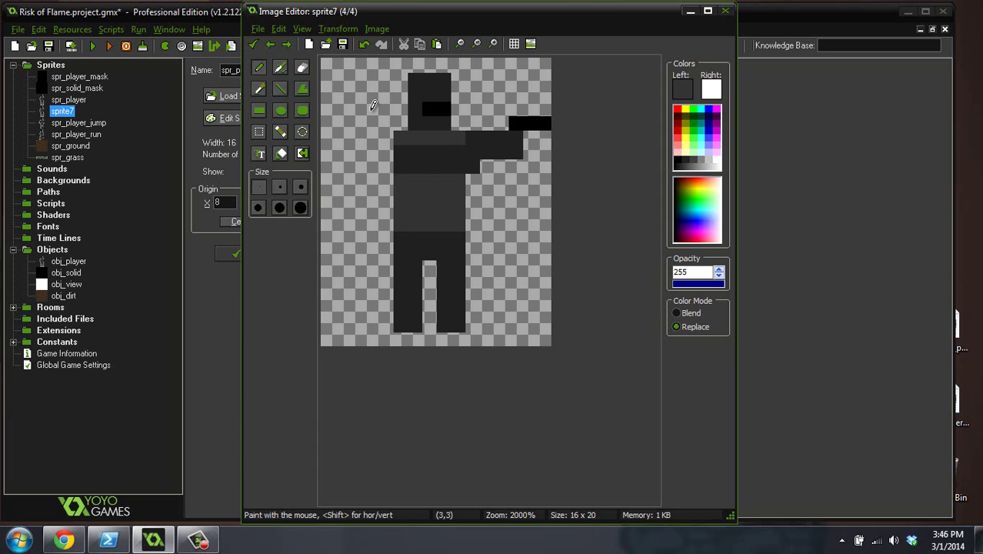
click(271, 43)
click(286, 44)
click(268, 45)
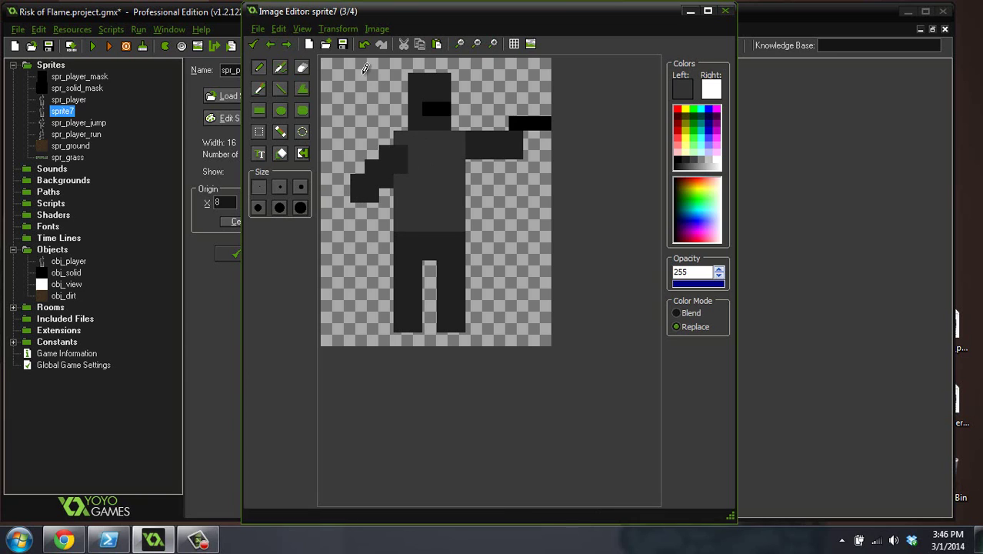
click(286, 44)
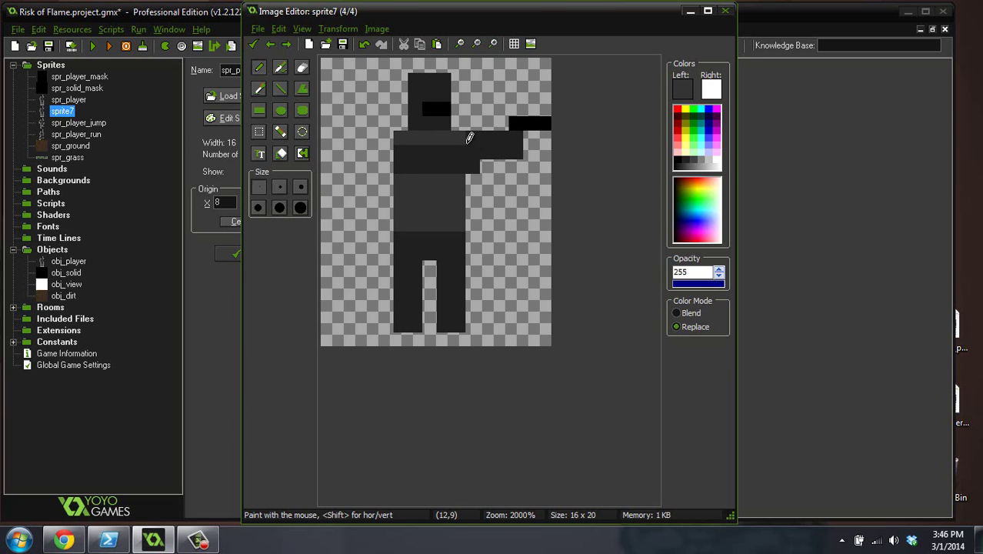
click(274, 46)
click(286, 45)
click(272, 45)
click(285, 46)
Step: In image 3, add an arm-colored pixel under the front forearm and repaint the arm's rear edge pixels with torso gray
ctrl+click(463, 157)
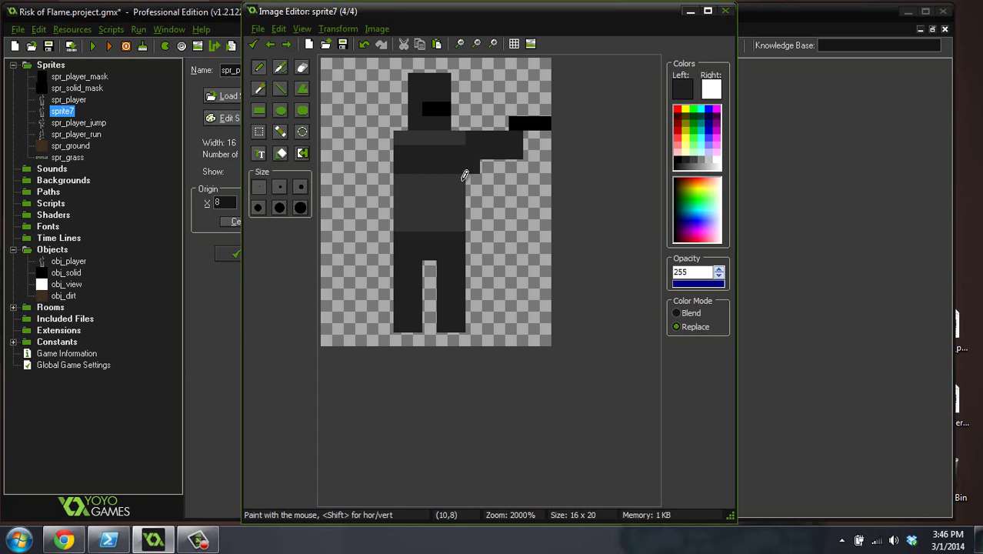
click(484, 166)
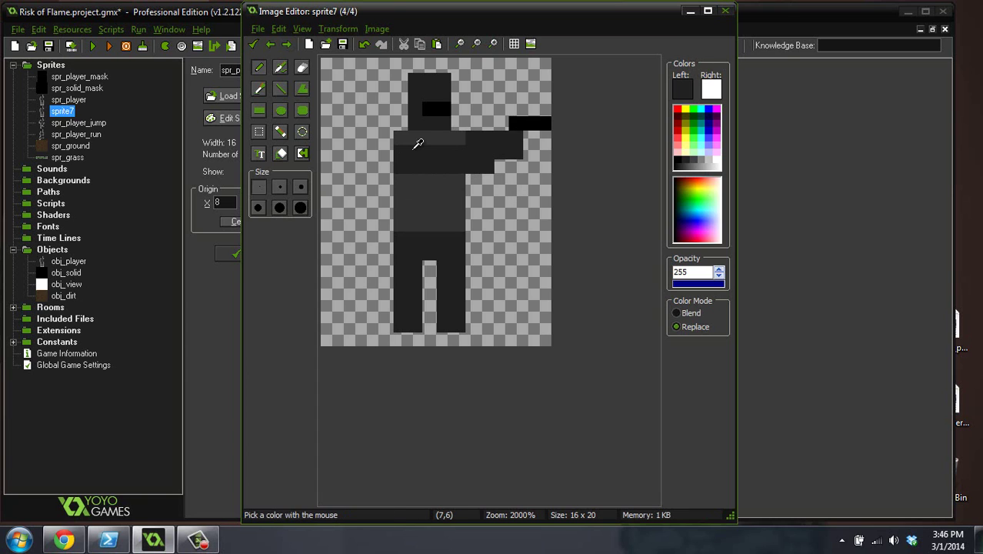
ctrl+click(408, 140)
drag(401, 151, 403, 179)
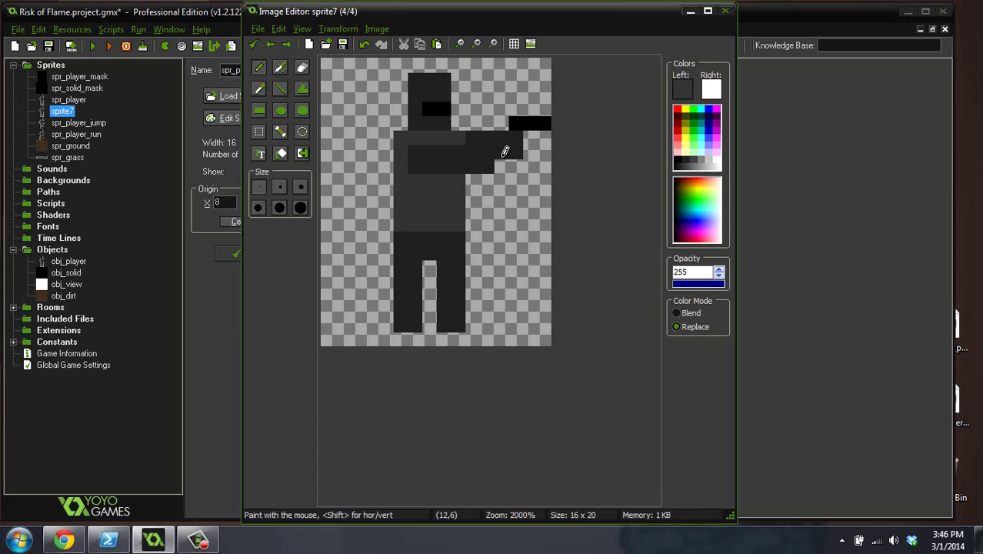
Step: Compare with image 2, and draw the dark arm in image 3 diagonally down from the front forearm across the torso toward the back
click(271, 45)
click(286, 44)
ctrl+click(474, 162)
mouse_move(486, 178)
mouse_down()
mouse_move(390, 209)
mouse_move(389, 195)
mouse_move(454, 174)
mouse_up()
ctrl+click(356, 184)
click(385, 195)
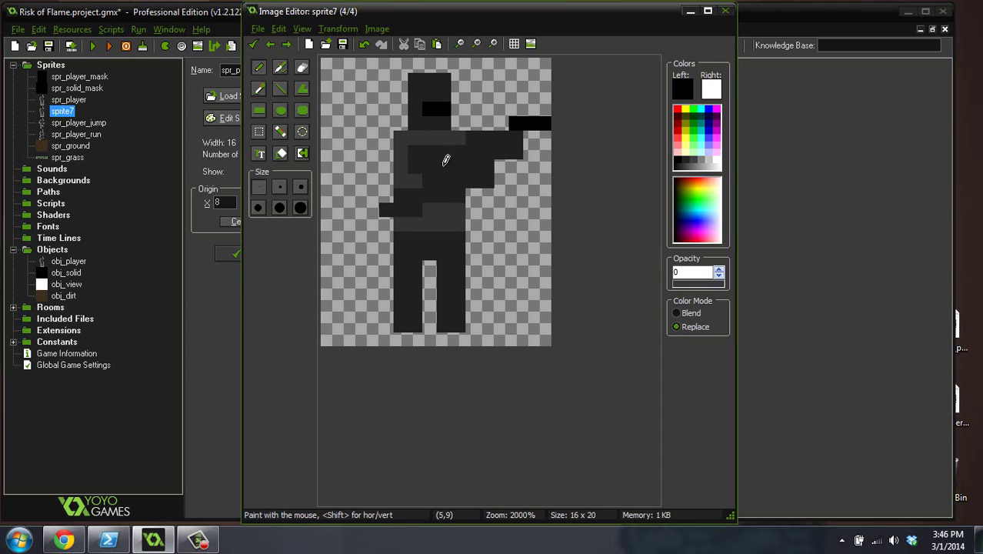
Step: Compare images 2 and 3, remove the arm's lowest row using torso gray and transparency, and accept the edits to image 3
click(271, 44)
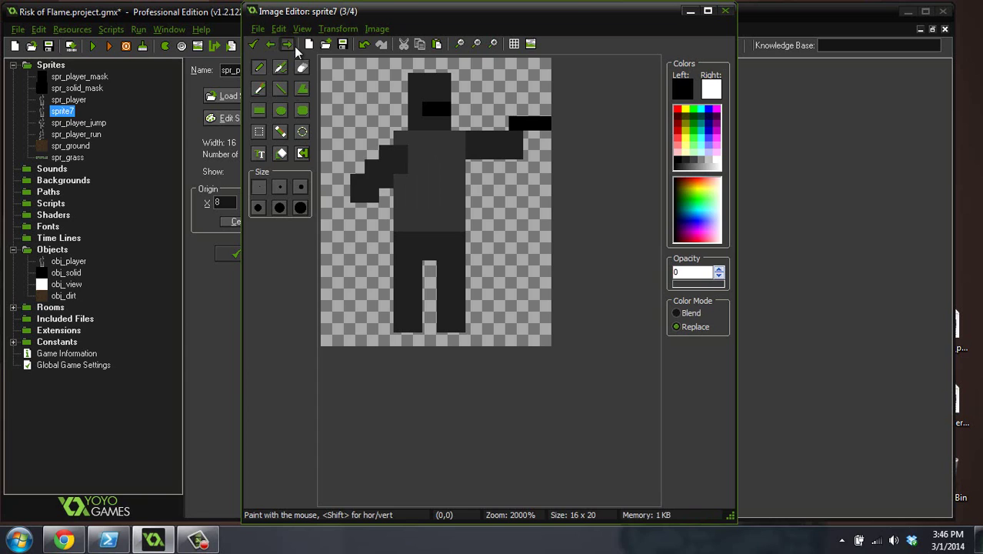
click(287, 44)
click(271, 44)
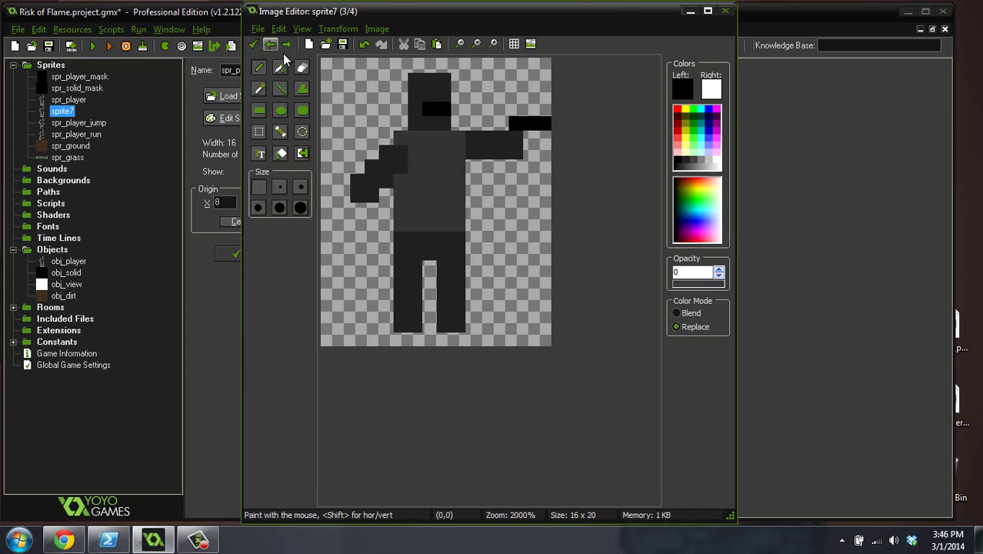
click(287, 44)
ctrl+click(439, 223)
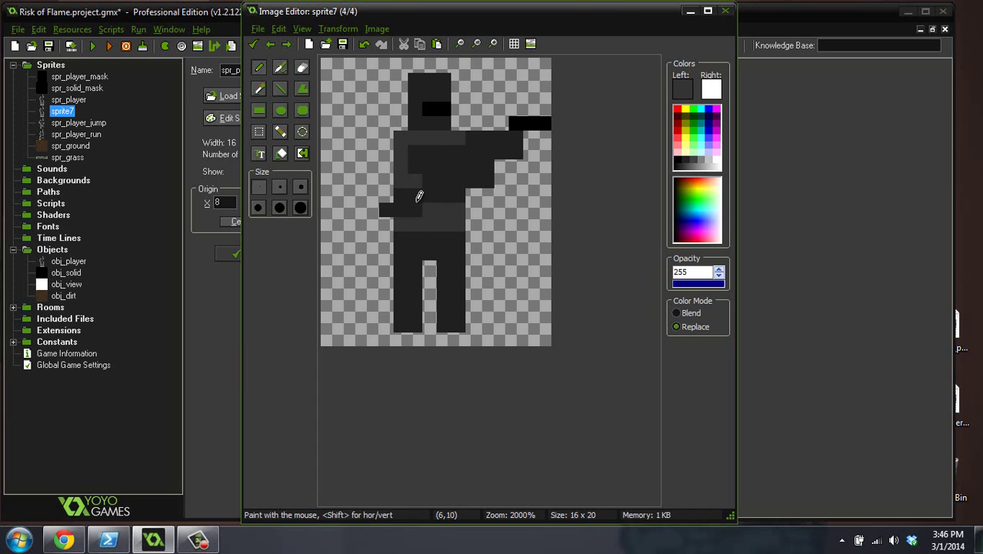
ctrl+click(370, 168)
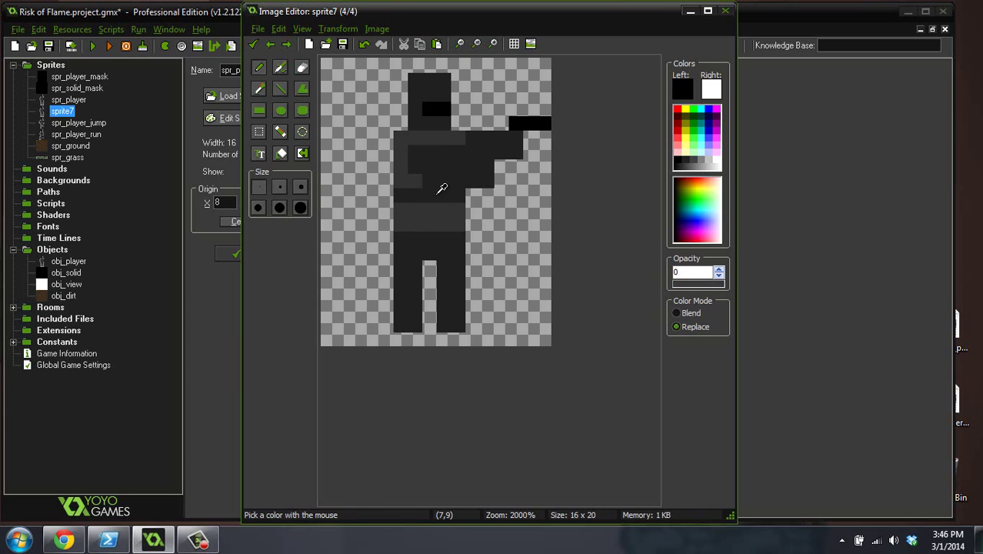
click(270, 45)
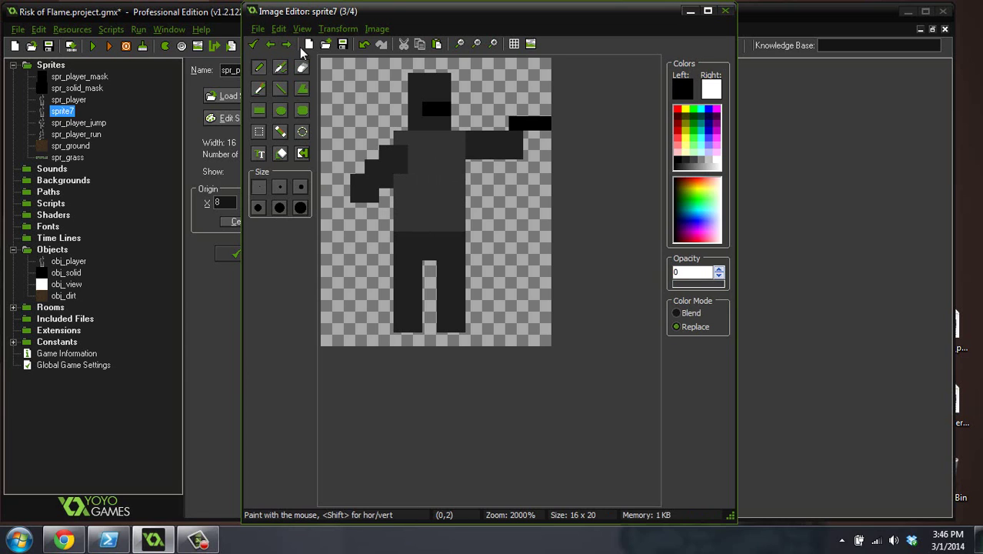
click(287, 44)
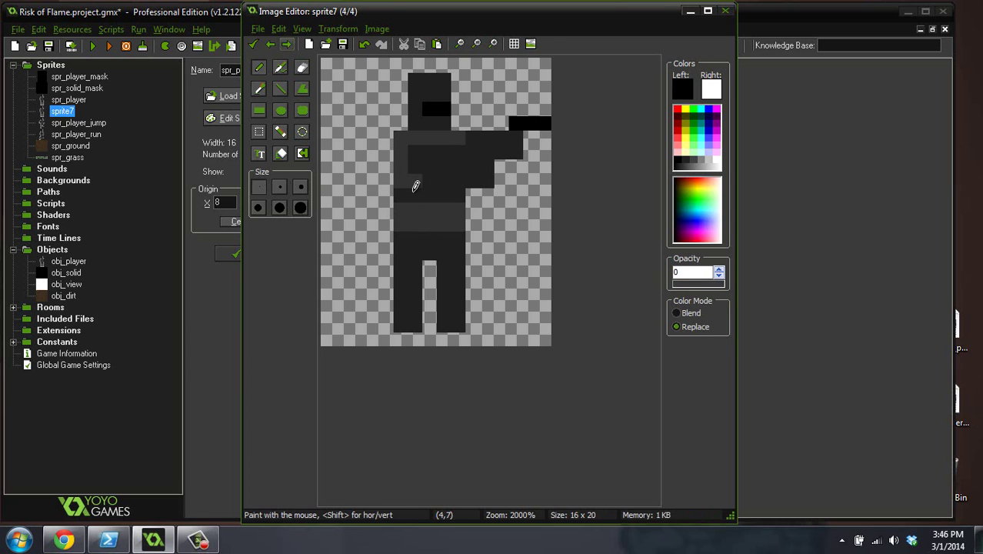
click(254, 44)
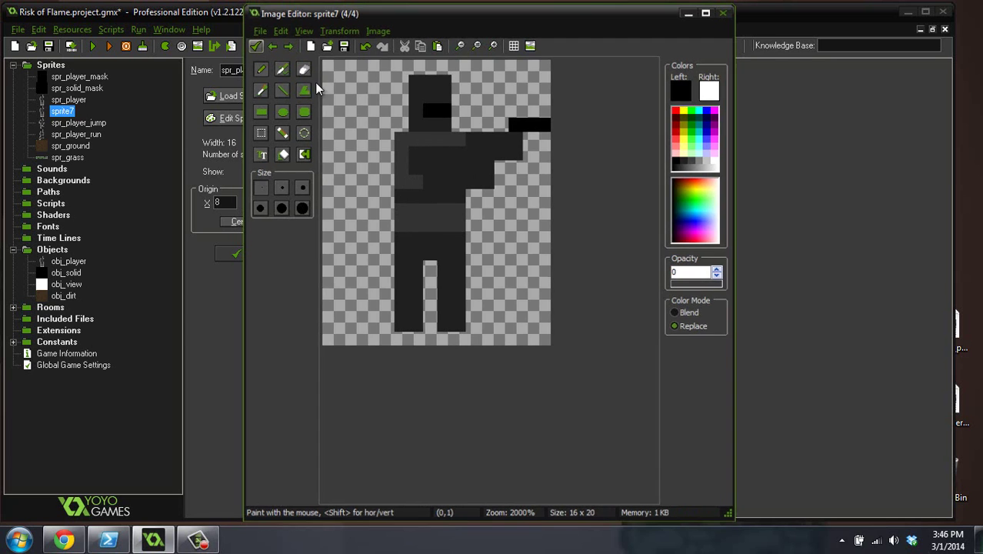
Step: Duplicate image 3 as image 4 and open the copy for editing
click(495, 88)
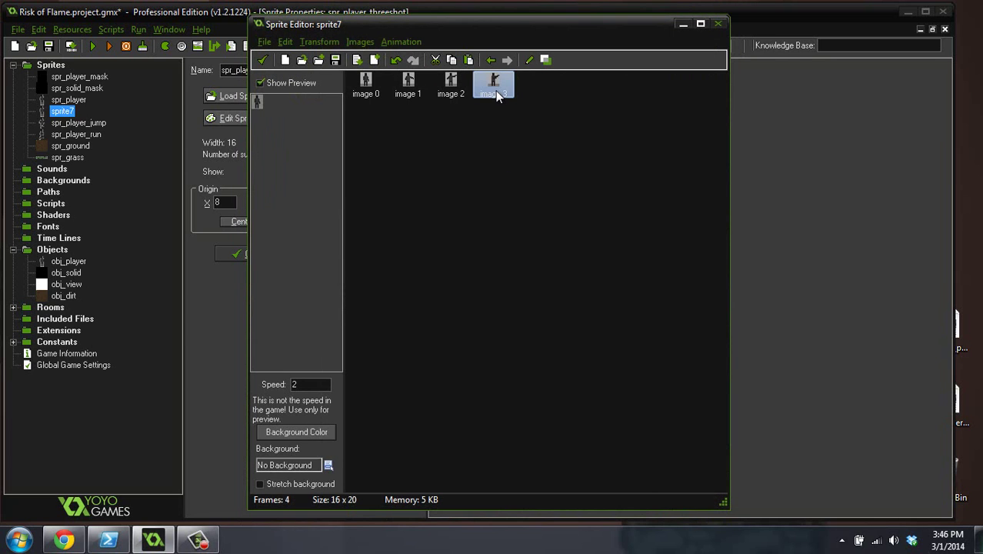
key(ctrl+v)
double_click(539, 85)
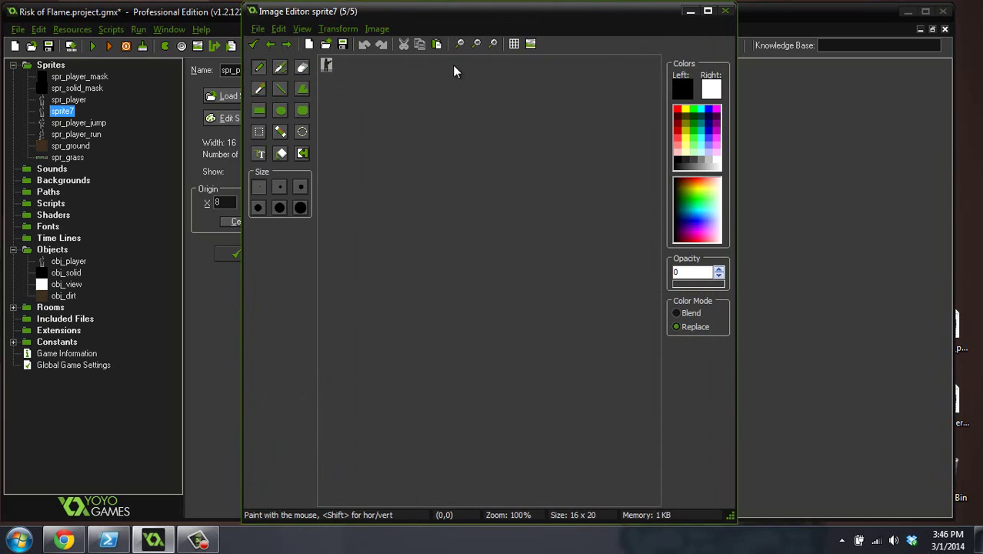
Step: In image 4, repaint the arm's two lower rows on the torso with torso gray and erase the part in front of the body
click(493, 45)
click(492, 45)
click(492, 44)
click(493, 44)
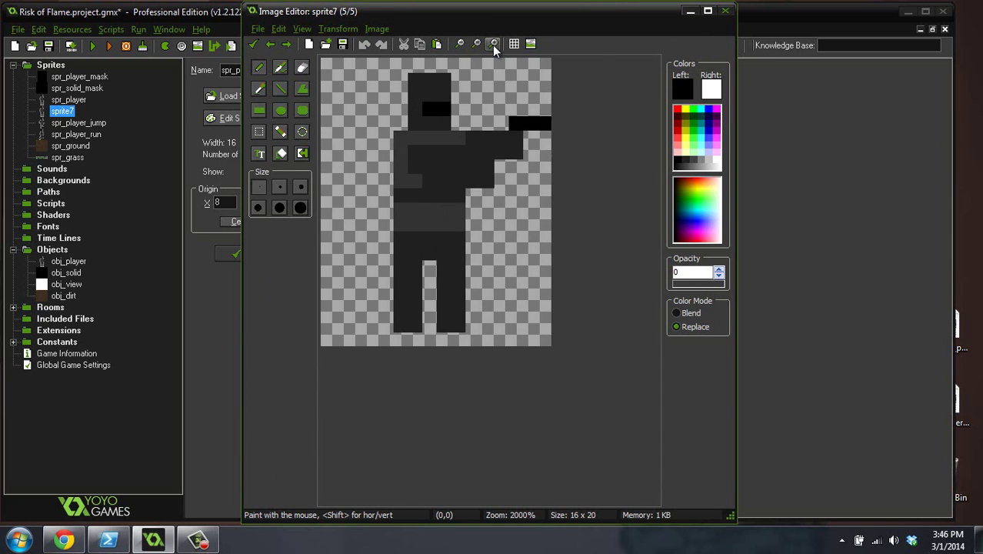
click(493, 44)
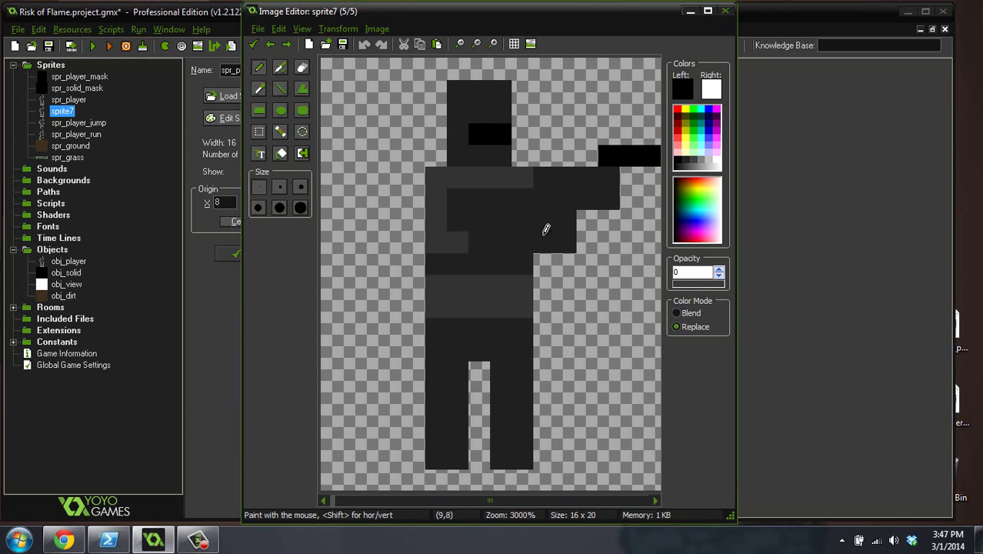
ctrl+click(488, 237)
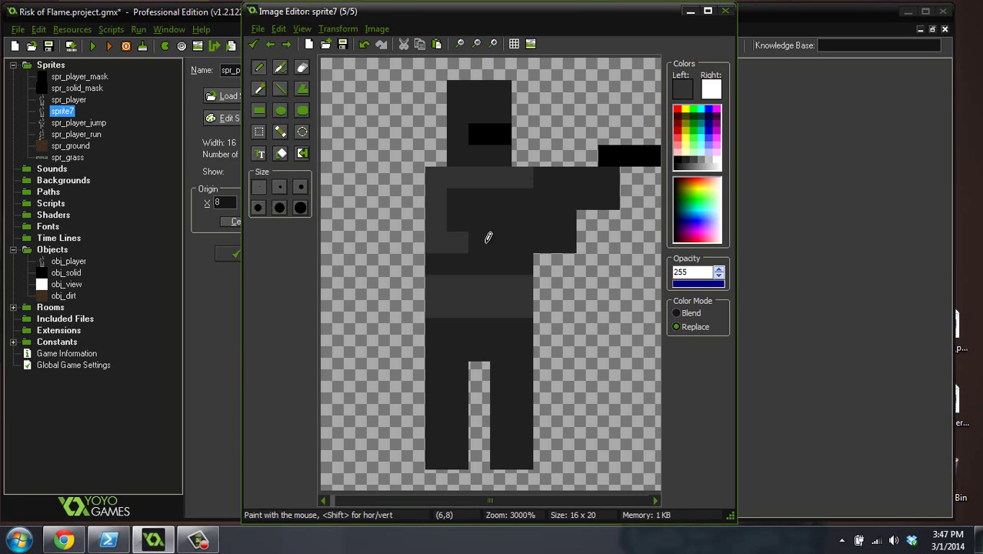
mouse_move(488, 237)
mouse_down()
mouse_move(517, 232)
mouse_move(492, 250)
mouse_move(439, 260)
mouse_move(528, 258)
mouse_move(558, 235)
mouse_move(622, 223)
mouse_up()
ctrl+click(557, 262)
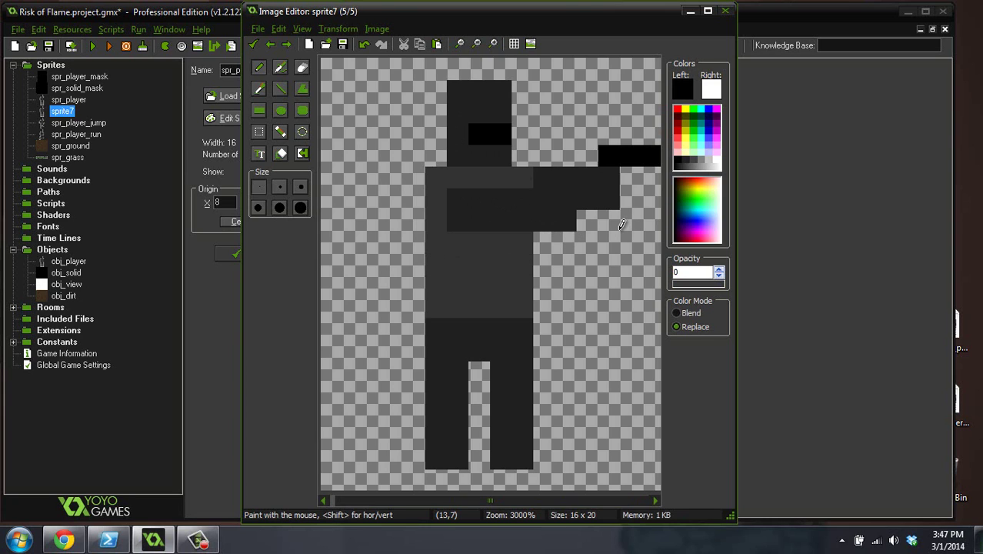
Step: Extend the lower arm one pixel forward, repaint its rear end with torso gray, and accept the edits to image 4
ctrl+click(563, 212)
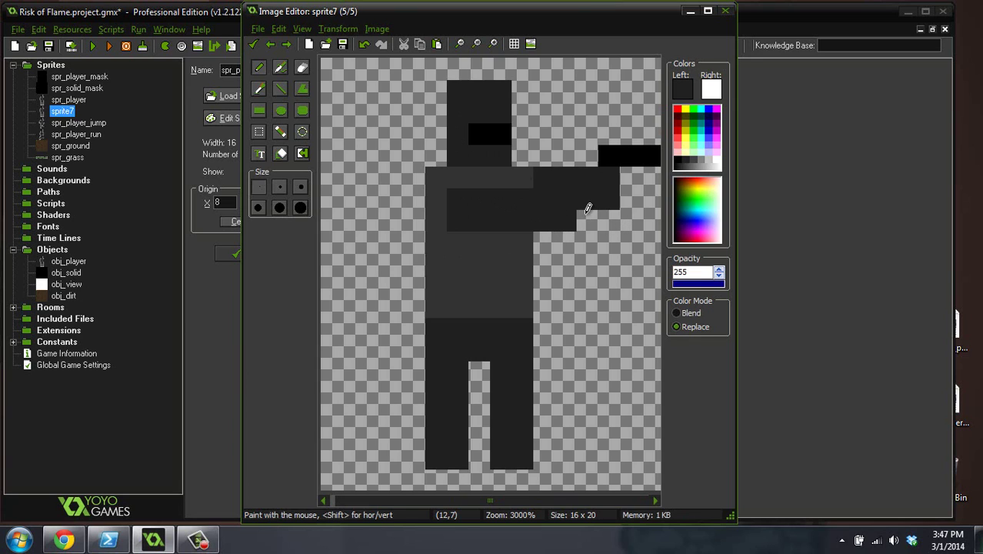
click(588, 212)
ctrl+click(461, 175)
drag(459, 198, 459, 203)
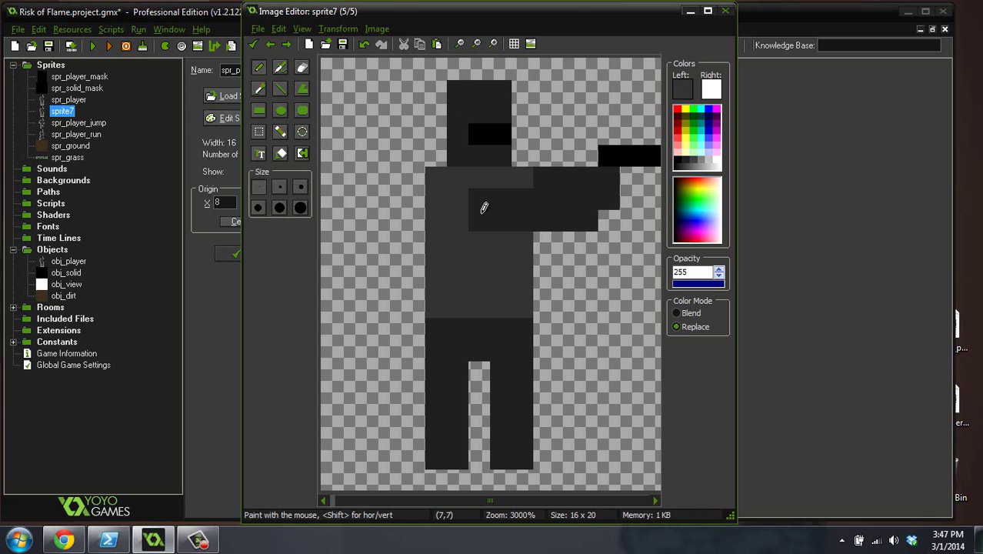
click(252, 43)
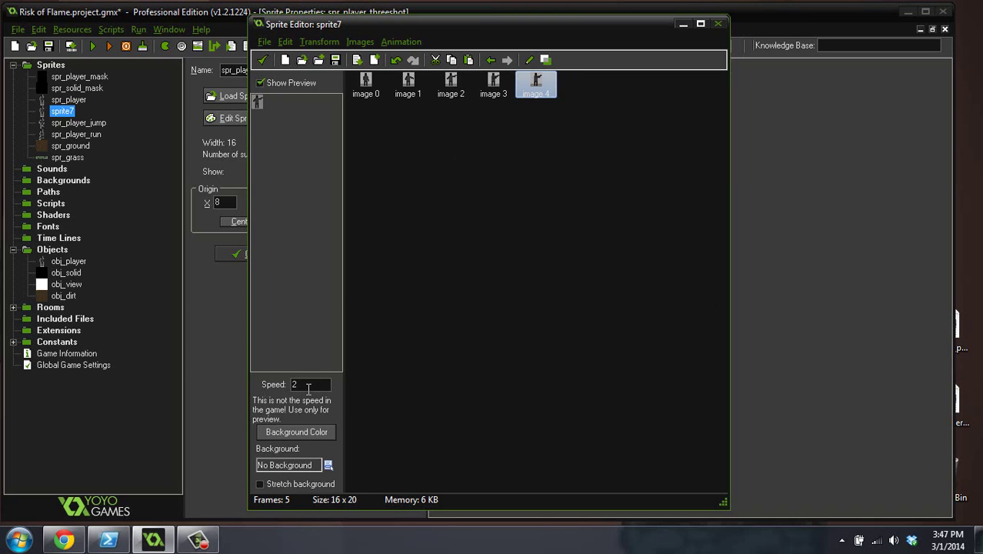
Step: Set the preview speed to 8 and delete the last two frames, images 3 and 4
text(8)
click(496, 88)
key(Delete)
key(Delete)
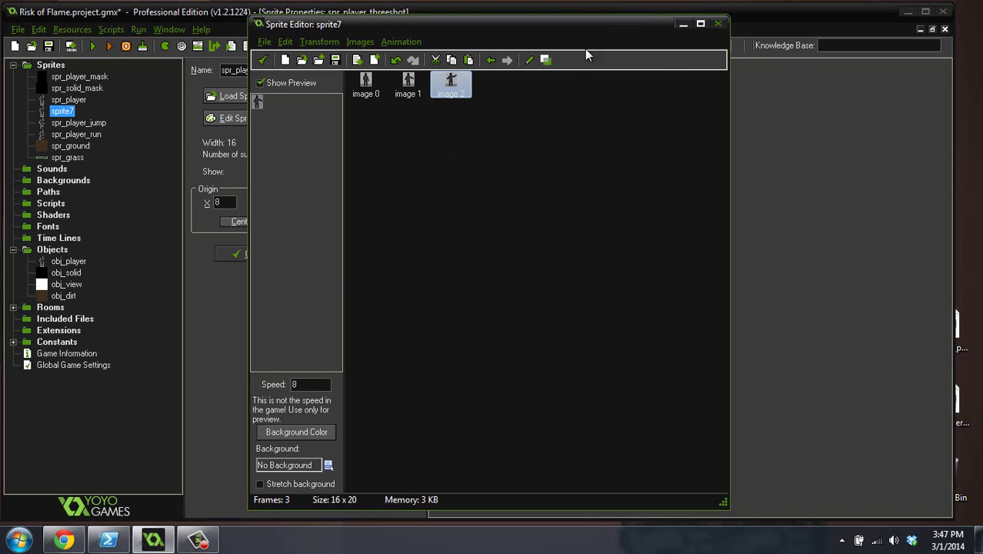
Step: Examine the arms and gun in an enlarged view of image 2, and return to the frame list
double_click(460, 85)
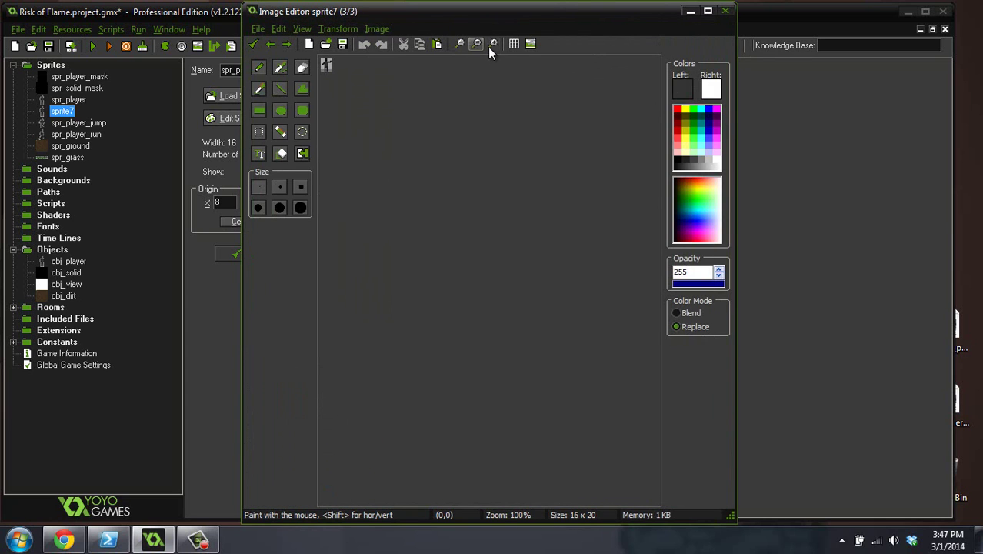
click(492, 47)
click(492, 47)
click(492, 46)
click(491, 46)
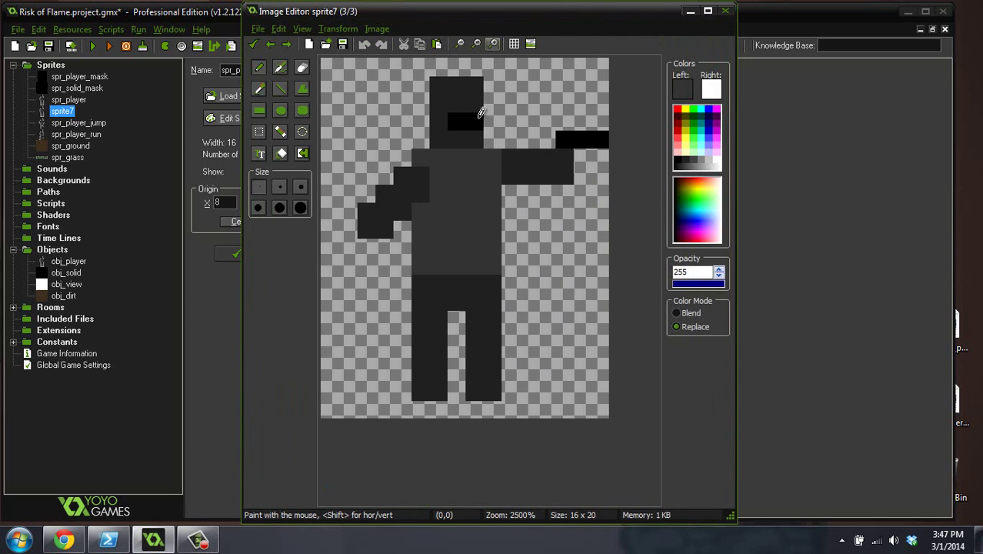
key(Escape)
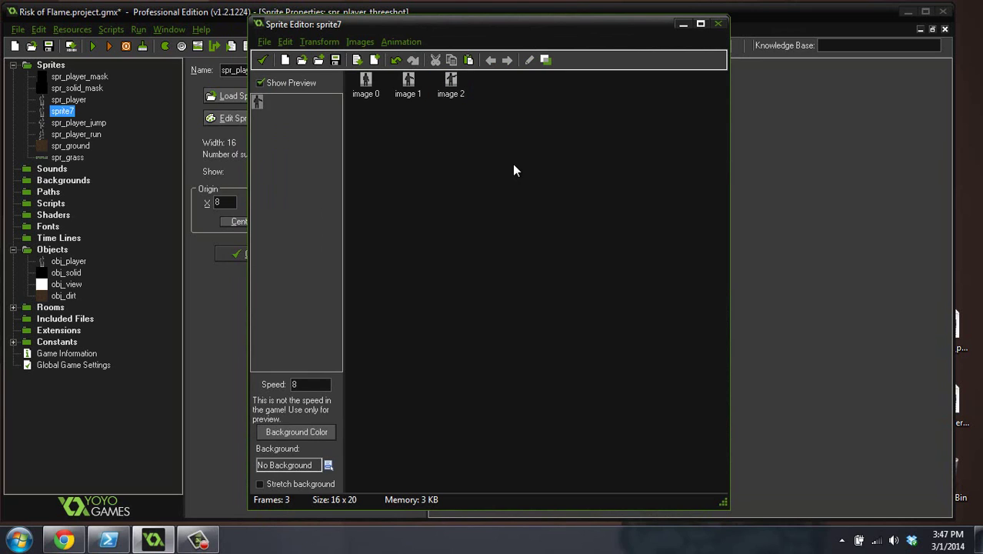
Step: Resize the sprite canvas to 24 pixels wide without keeping the aspect ratio, leaving the extra space in front of the player
click(320, 43)
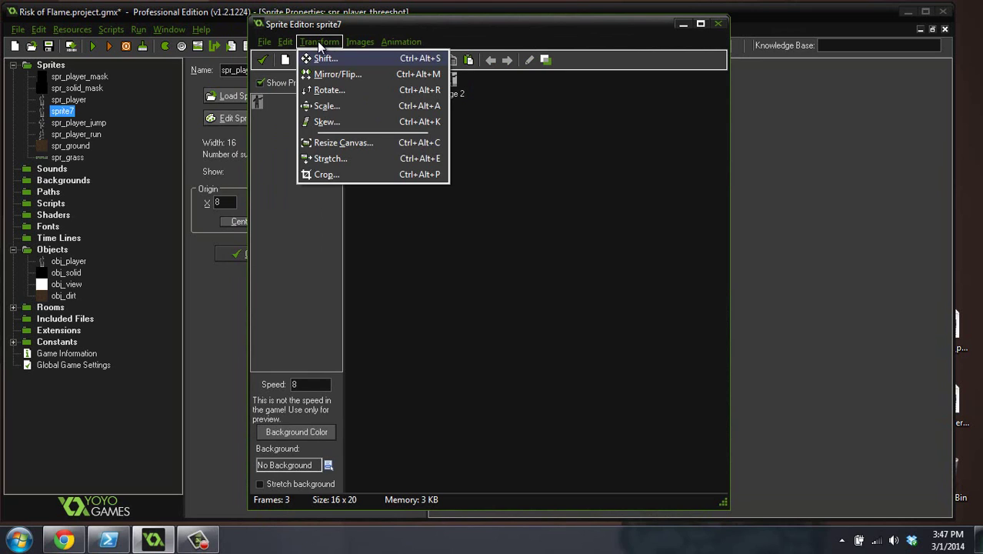
click(348, 143)
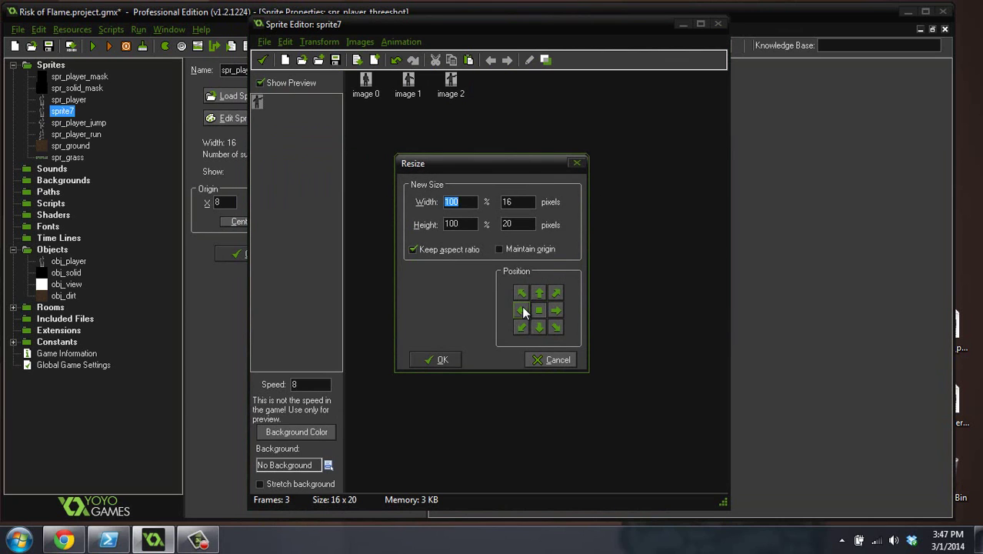
click(414, 250)
double_click(519, 202)
text(24)
click(440, 360)
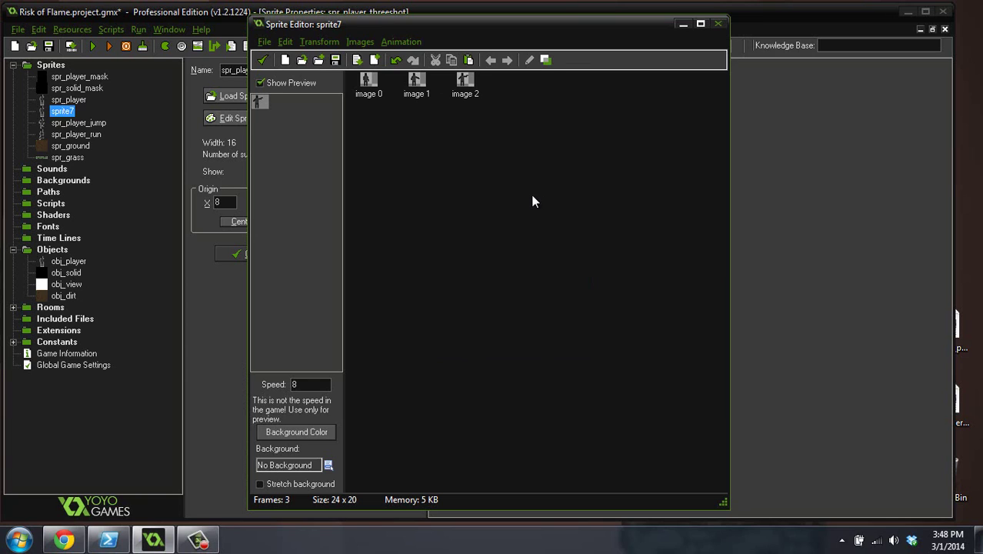
click(397, 60)
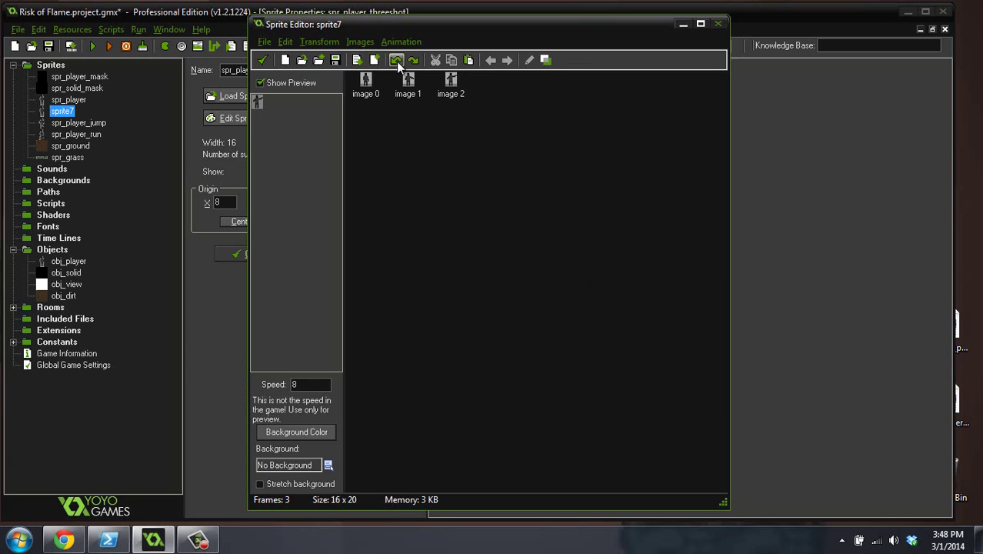
click(413, 60)
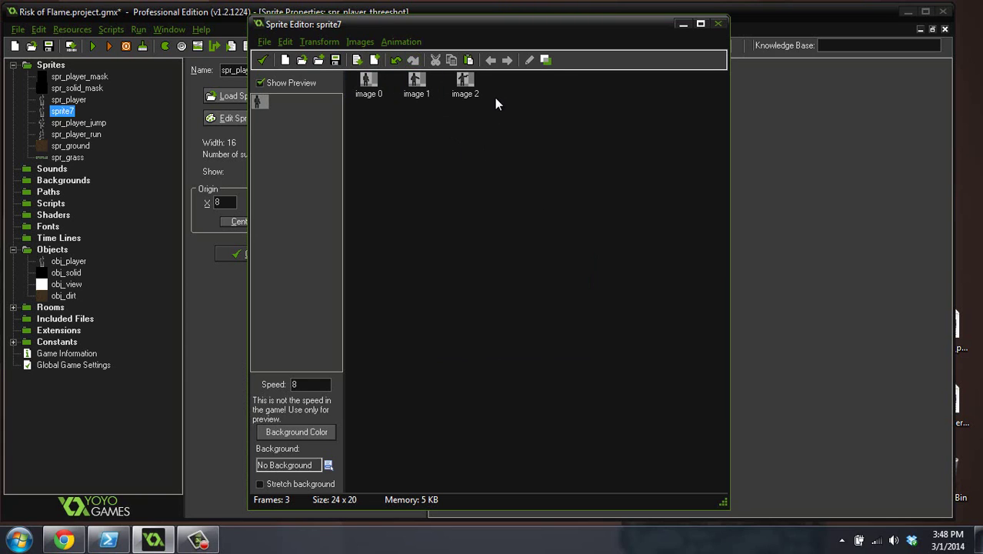
Step: Add three copies of image 2 at the end of the animation as images 3, 4 and 5
click(471, 85)
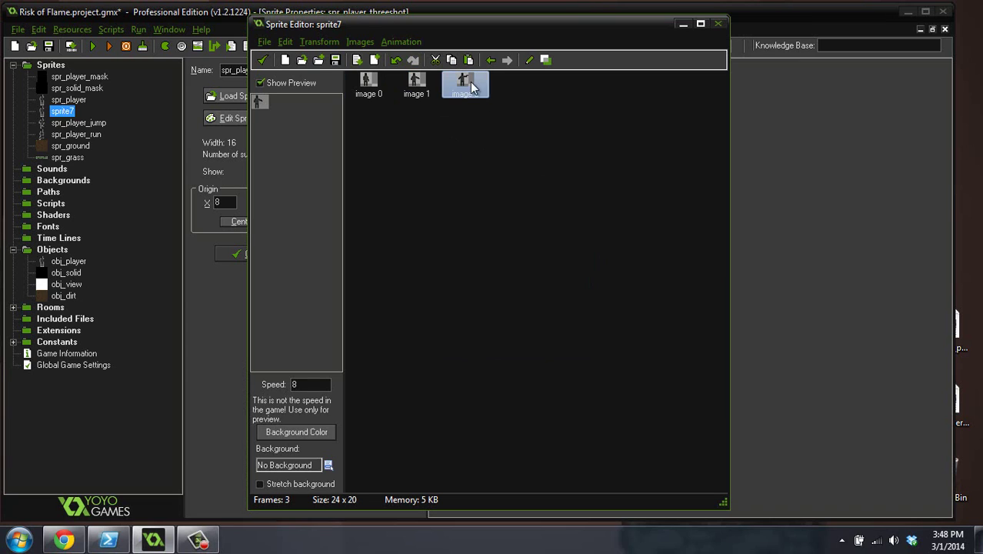
key(ctrl+v)
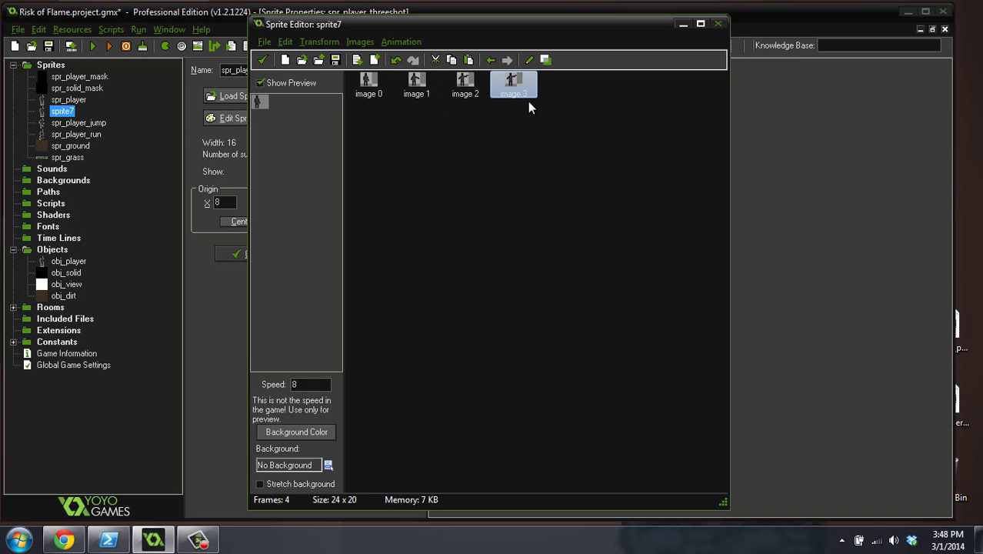
key(ctrl+v)
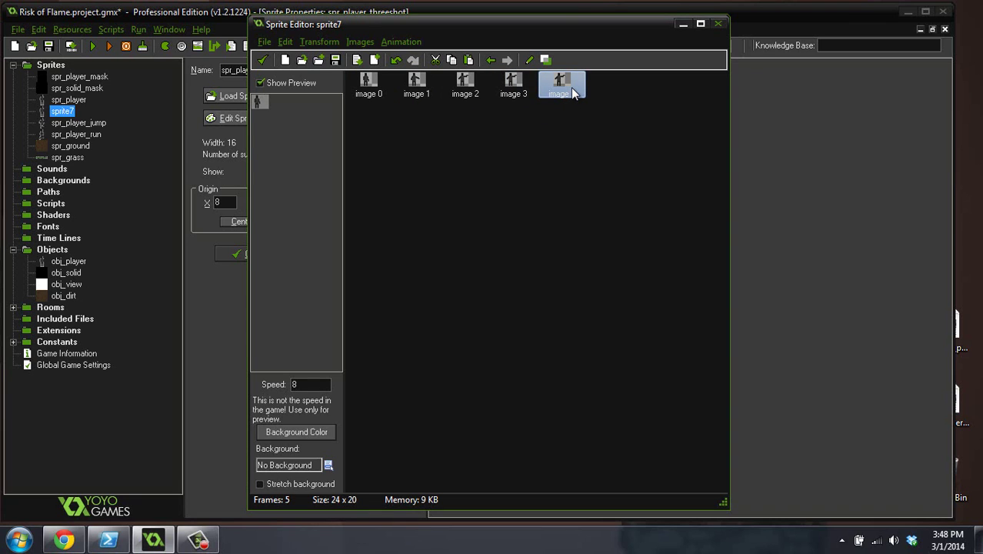
click(513, 85)
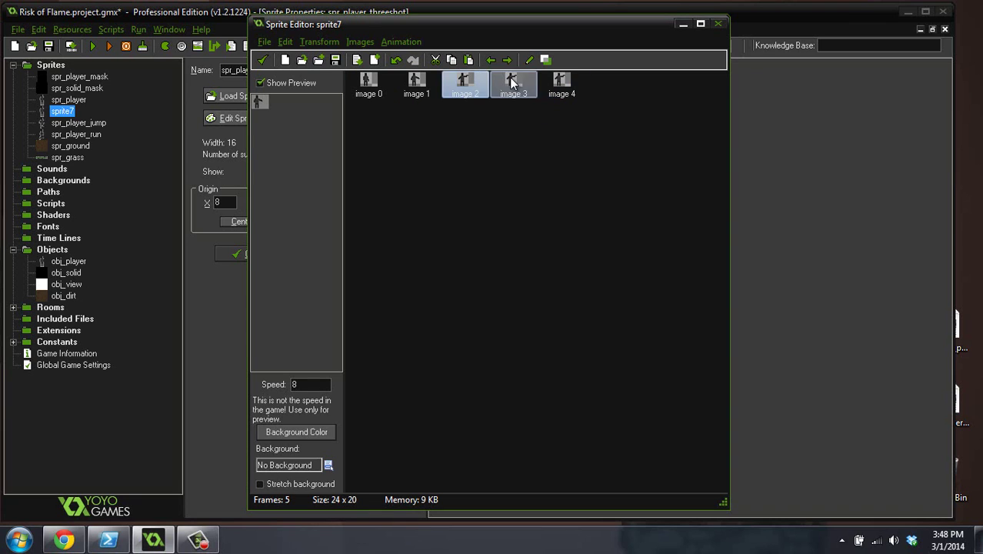
click(566, 87)
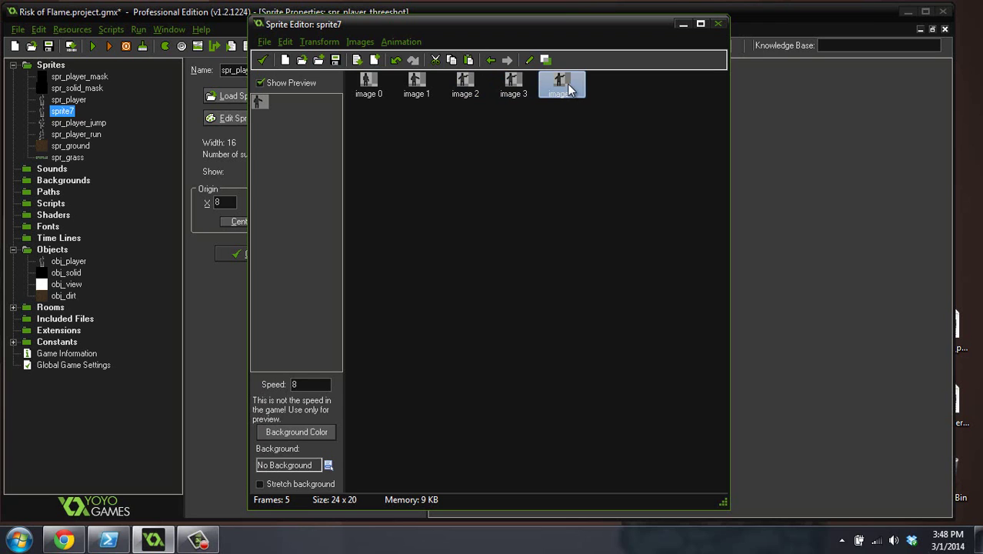
key(ctrl+v)
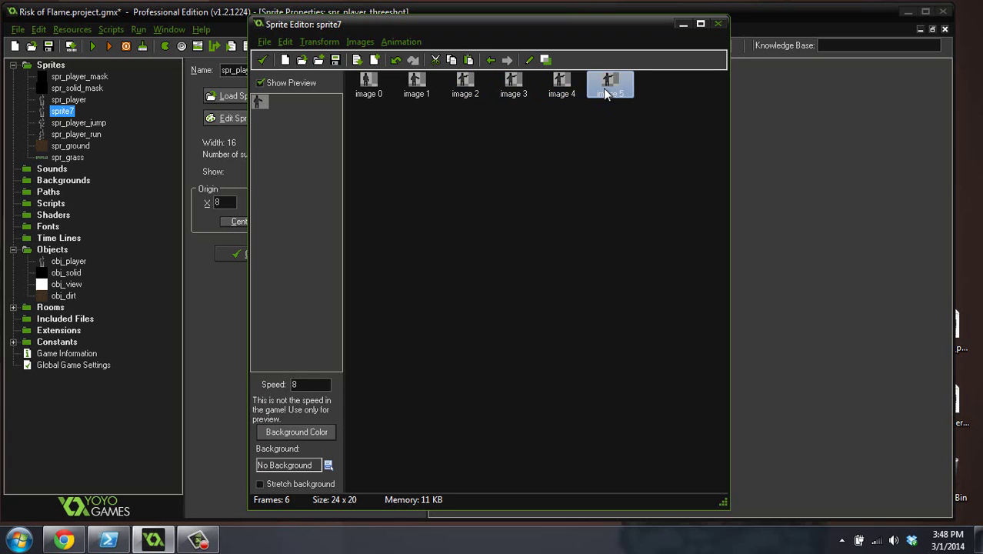
Step: Paint a light yellow muzzle flash with a streak ahead of the gun in image 5 at opacity 174, and accept the edit
double_click(603, 87)
click(494, 43)
click(493, 43)
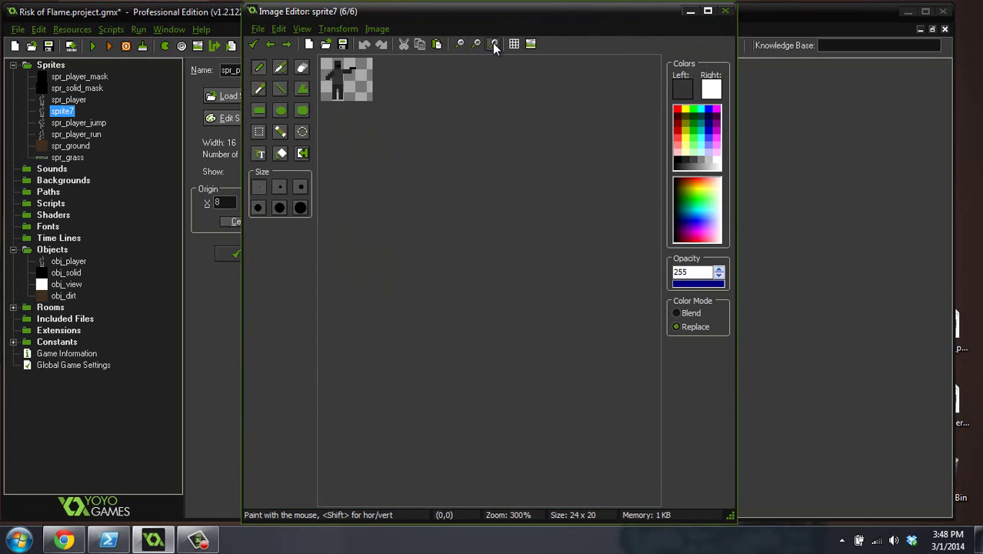
click(493, 43)
click(493, 43)
click(493, 43)
click(494, 43)
click(493, 43)
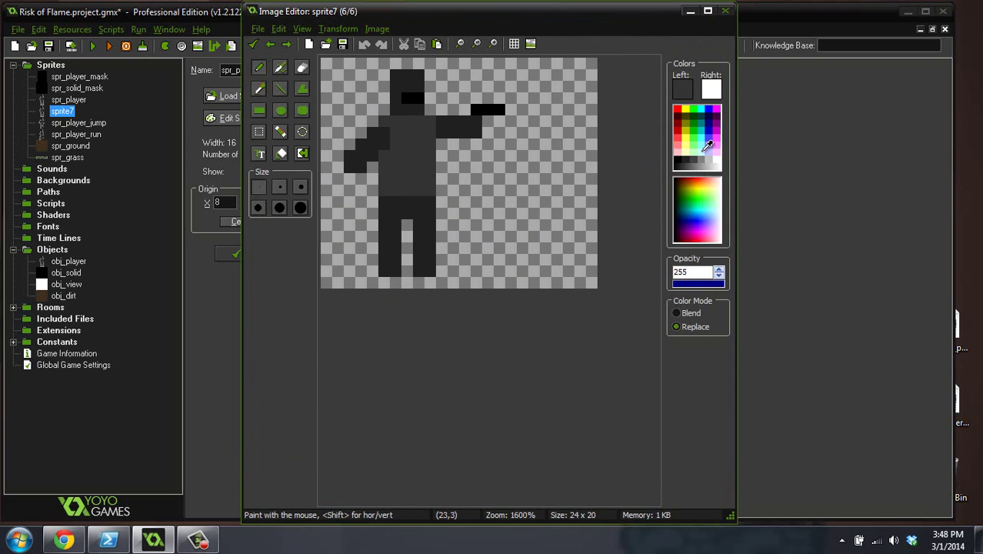
click(684, 135)
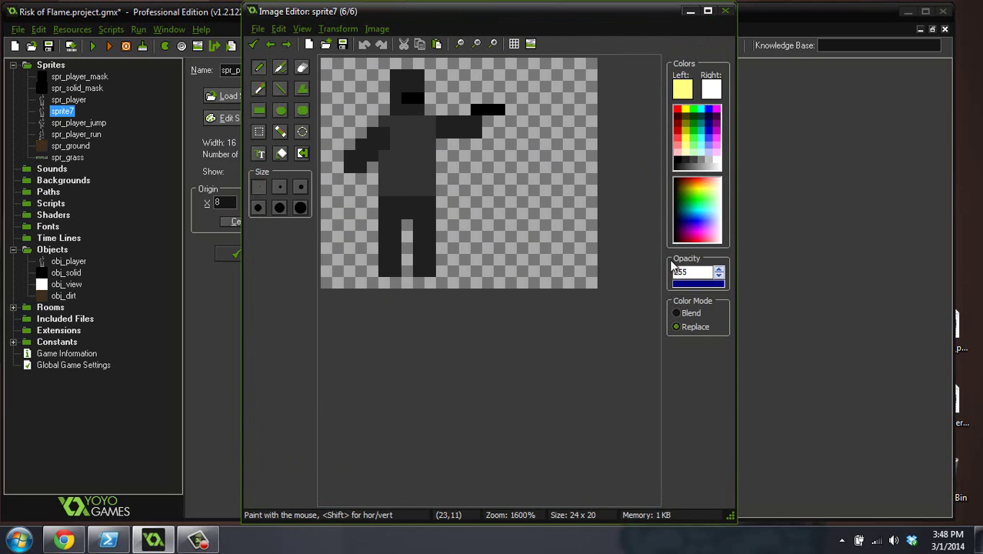
drag(710, 284, 700, 281)
click(512, 98)
click(514, 110)
mouse_move(516, 109)
mouse_down()
mouse_move(522, 122)
mouse_move(523, 98)
mouse_move(560, 107)
mouse_up()
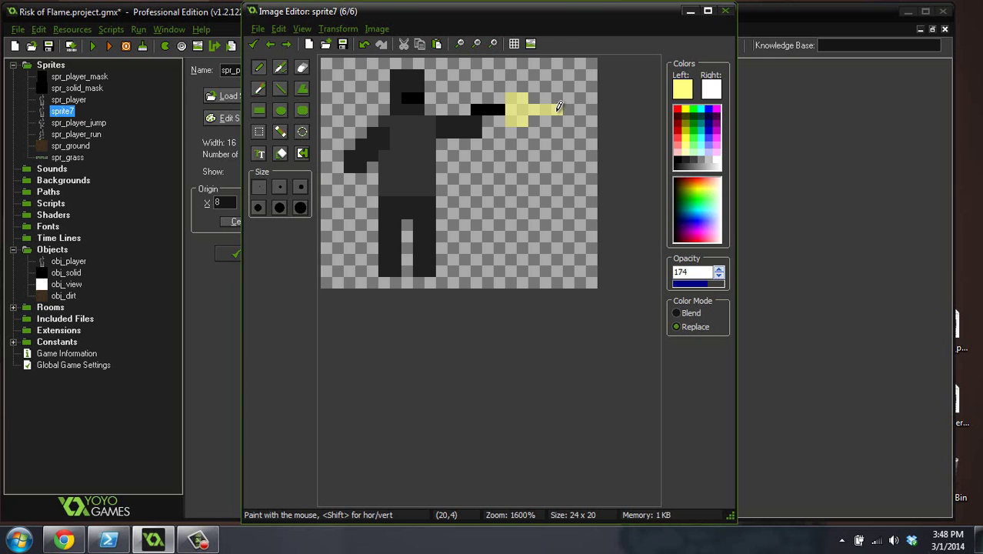
click(253, 44)
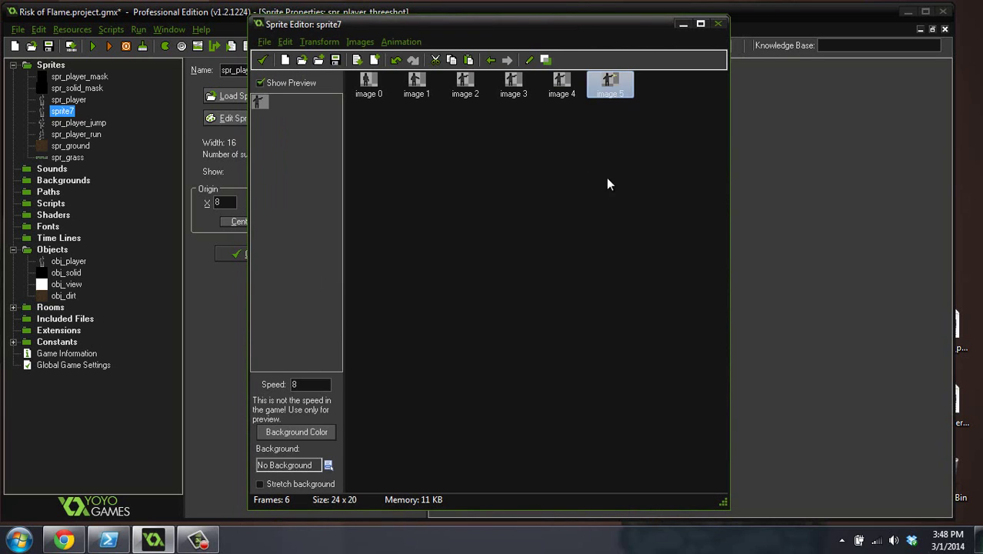
Step: Duplicate image 5 as image 6, rework the yellow flash ahead of the gun in the copy, and accept the edit
click(614, 183)
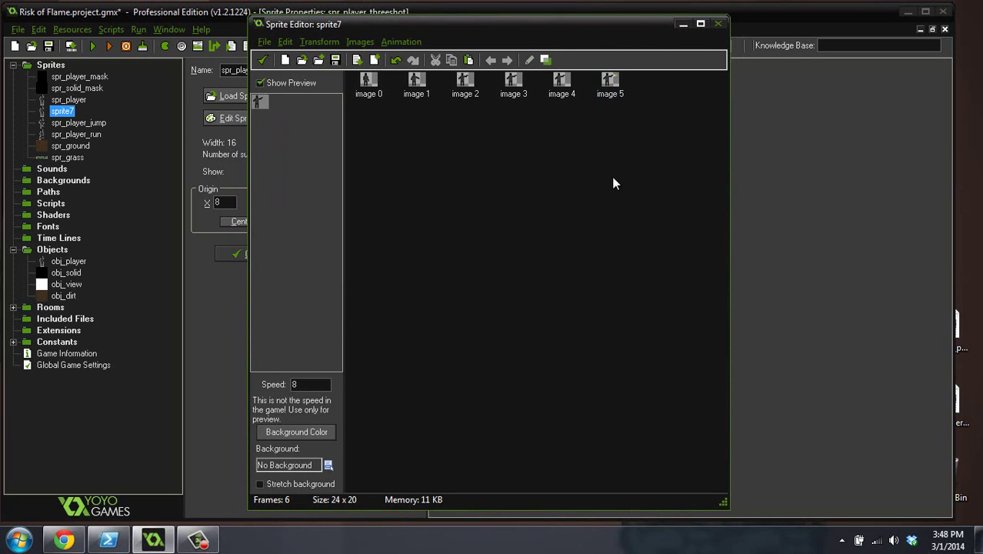
click(610, 86)
key(ctrl+v)
double_click(658, 86)
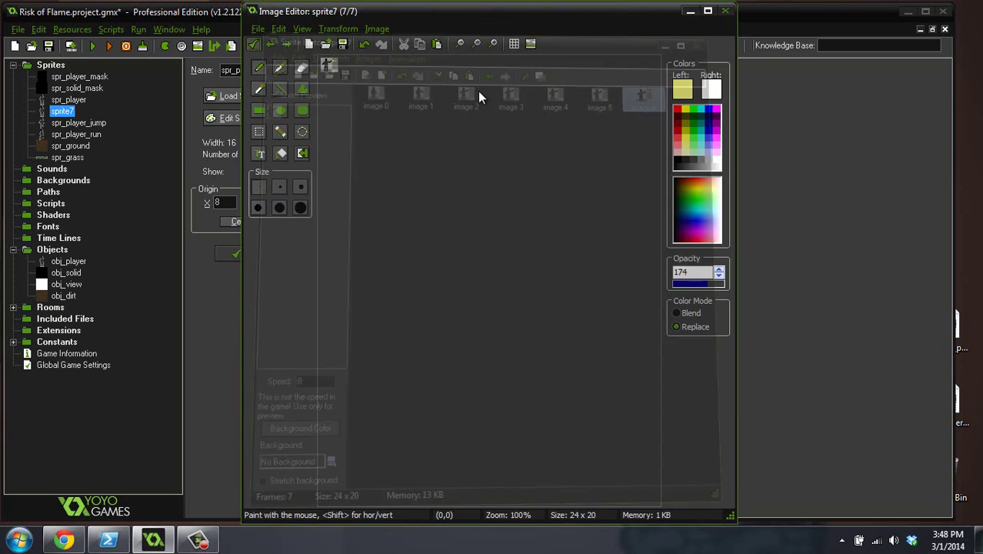
click(493, 44)
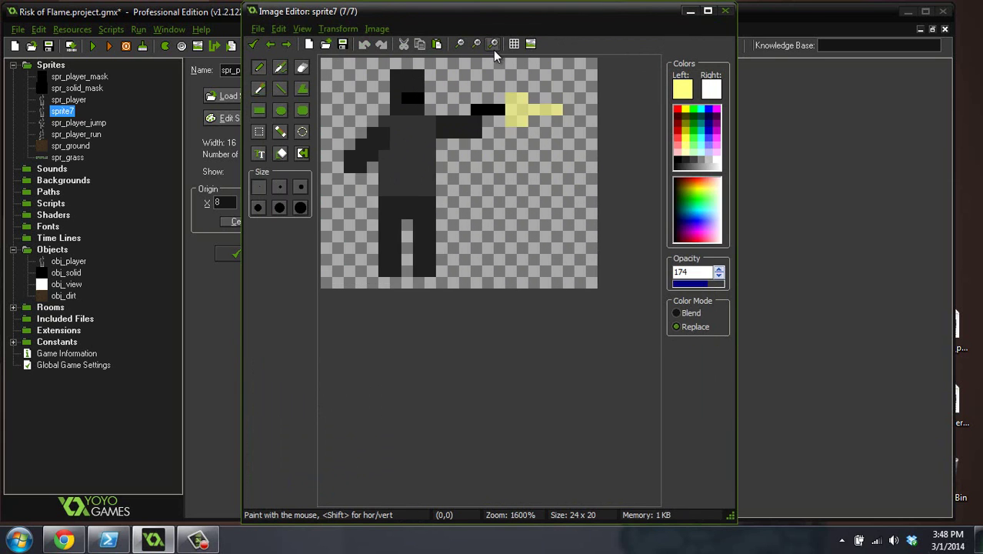
ctrl+click(617, 111)
mouse_move(618, 111)
mouse_down()
mouse_move(596, 118)
mouse_move(578, 103)
mouse_move(558, 106)
mouse_move(558, 138)
mouse_move(590, 123)
mouse_move(582, 115)
mouse_up()
click(253, 44)
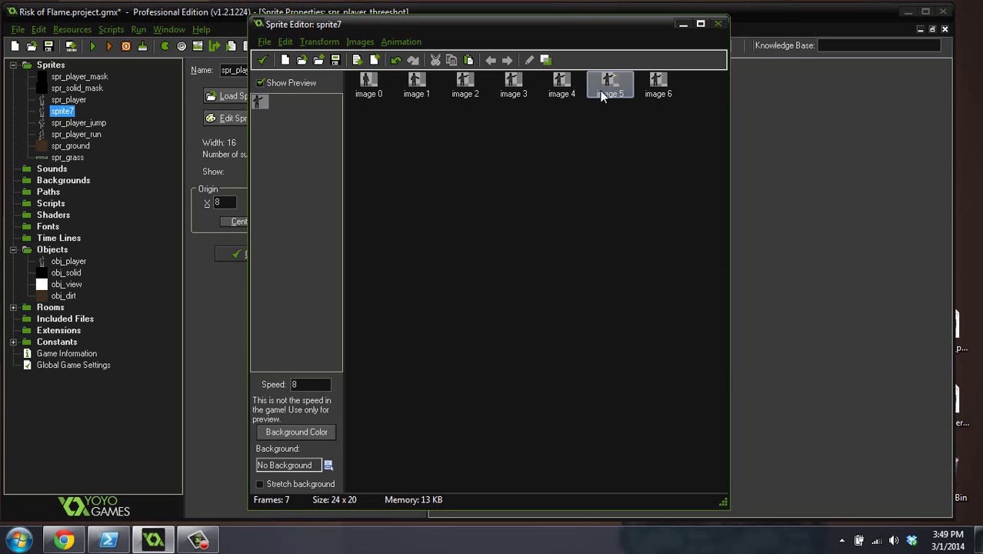
Step: Reorder image 4 behind both flash frames as image 6, and add another plain aiming frame after it as image 7
click(567, 89)
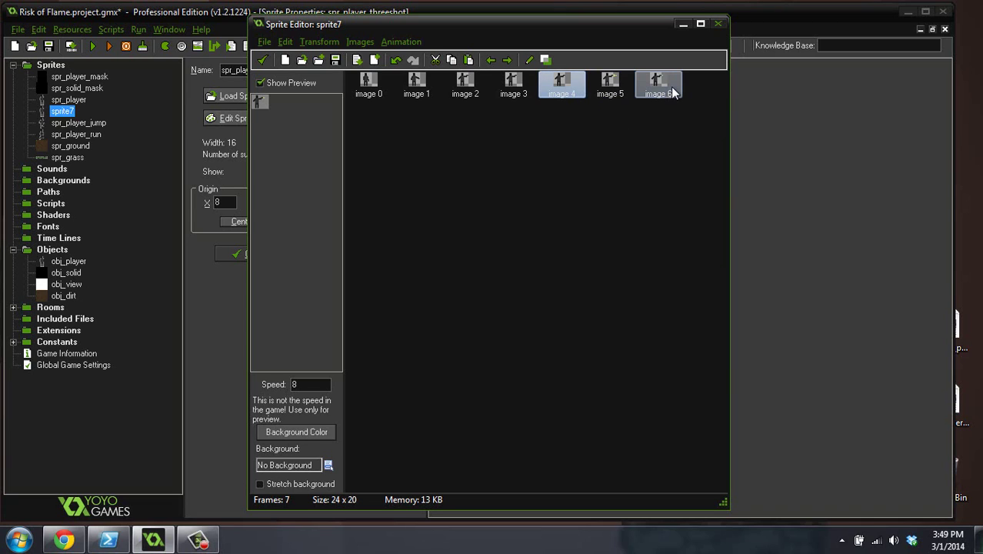
click(507, 60)
click(508, 60)
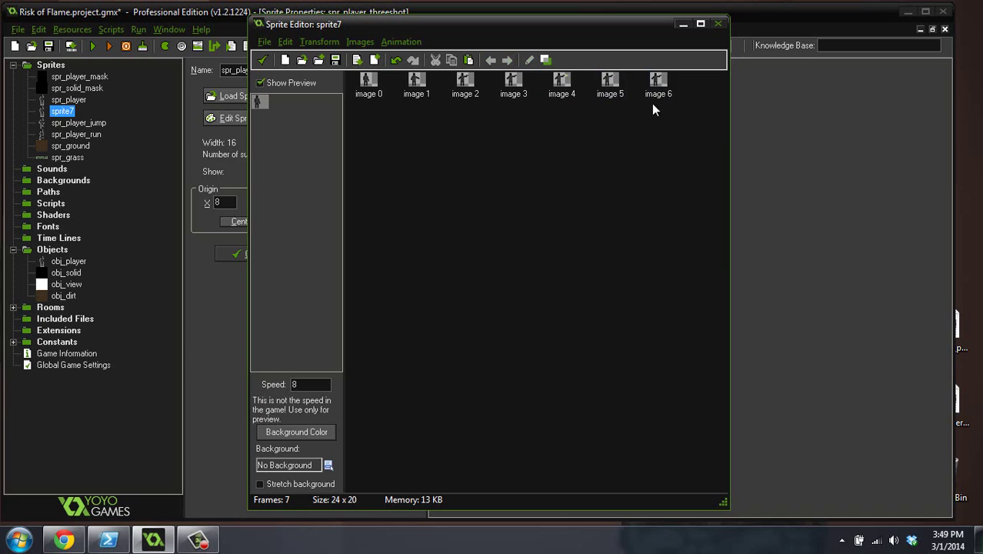
click(465, 85)
click(514, 86)
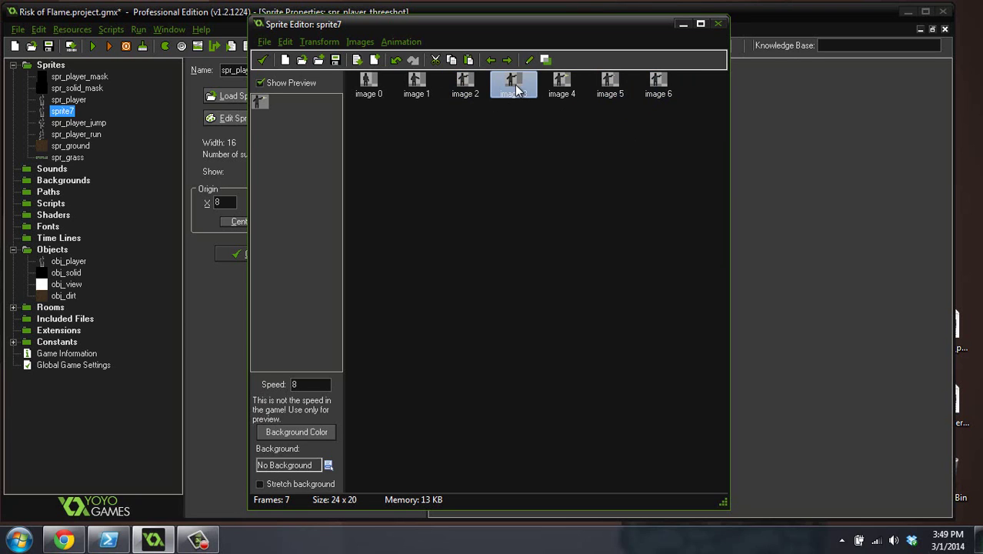
click(658, 86)
key(ctrl+v)
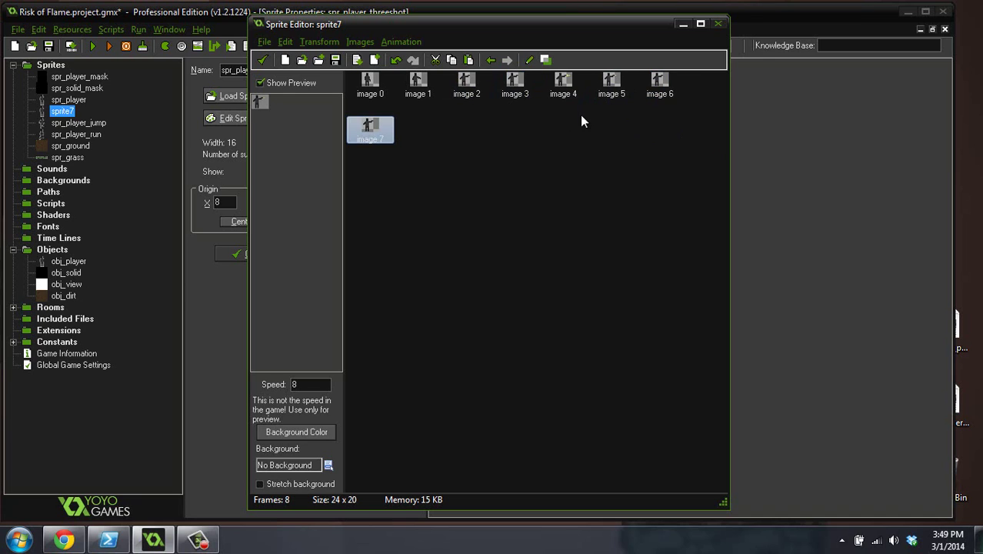
Step: Duplicate the first flash frame, image 4, and place the copy at the end as image 8
click(566, 90)
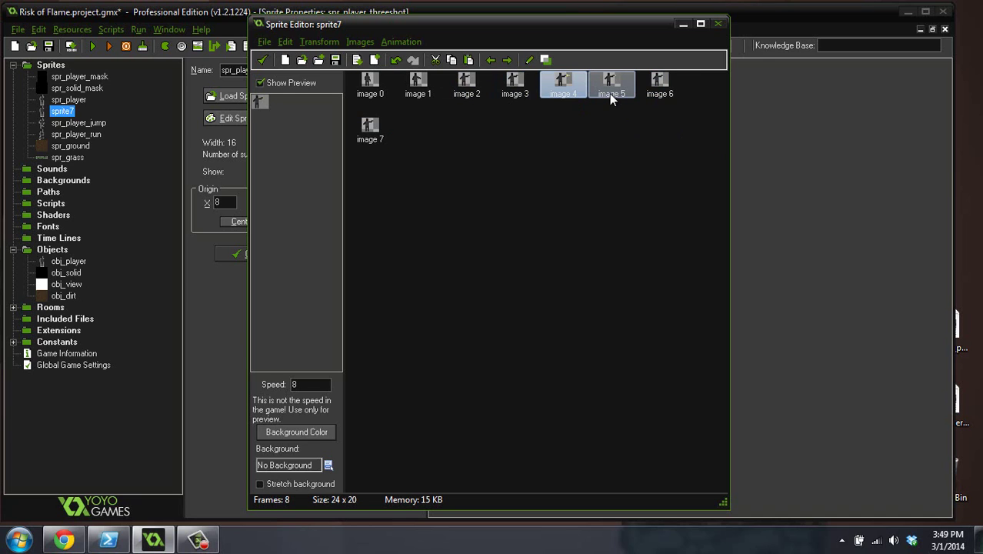
key(ctrl+v)
click(507, 60)
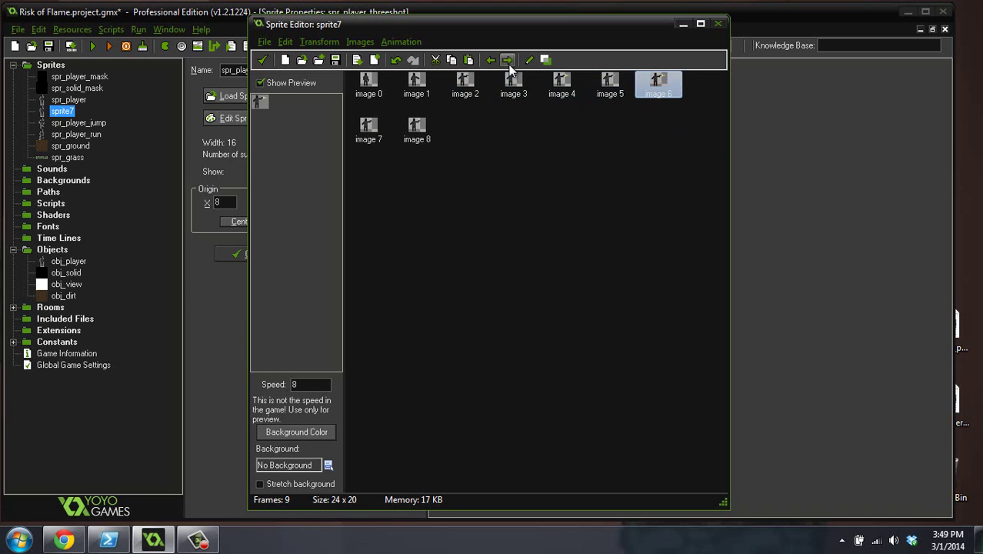
click(508, 60)
click(507, 60)
Step: Duplicate the second flash frame, image 5, and place the copy at the end as image 9
click(612, 88)
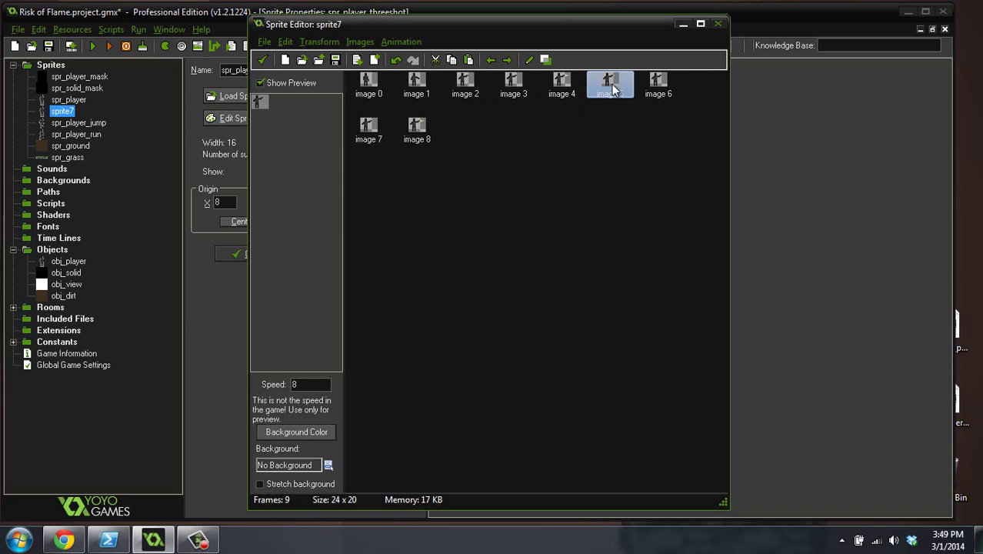
key(ctrl+v)
click(507, 60)
click(507, 60)
click(507, 60)
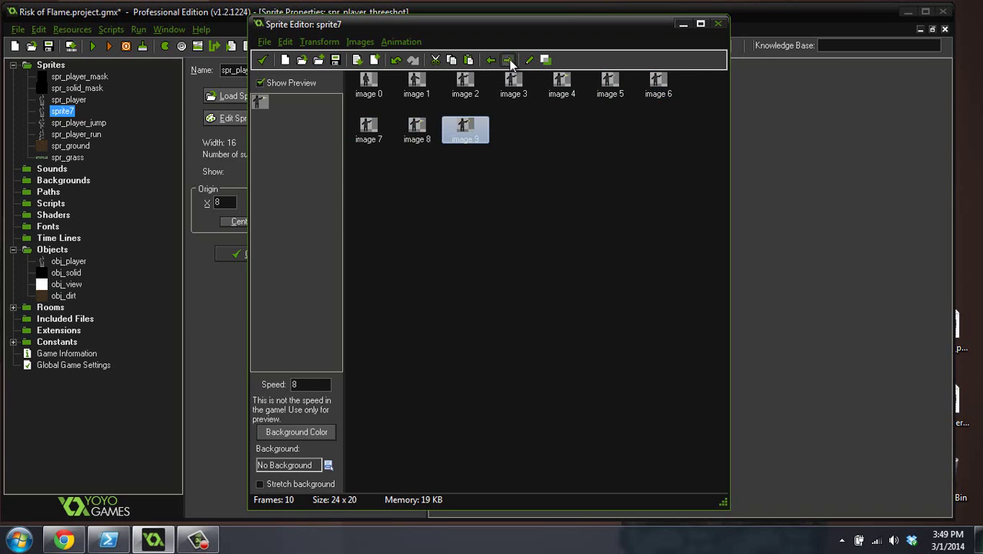
Step: Add two copies of the plain aiming frame, image 7, at the end as images 10 and 11
click(369, 129)
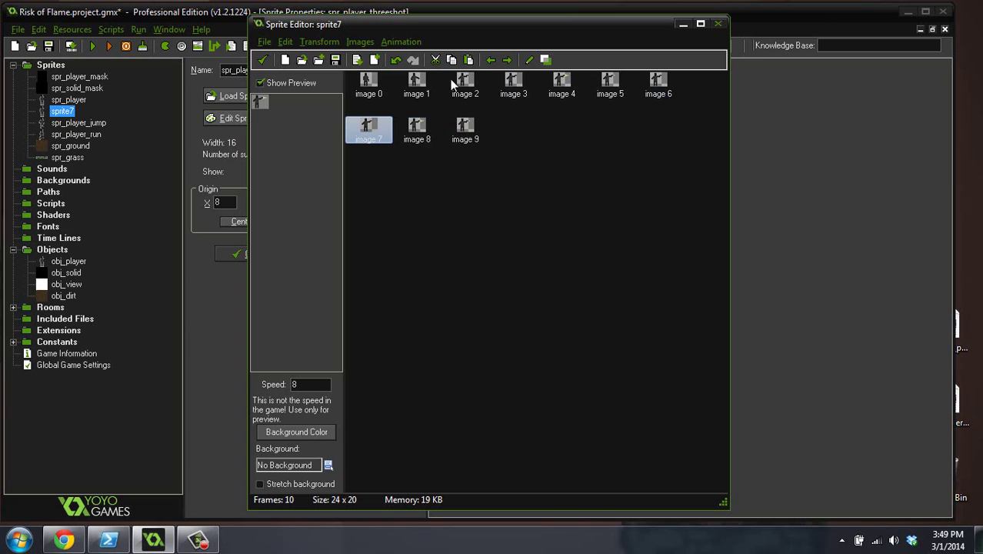
key(ctrl+v)
click(507, 60)
click(507, 60)
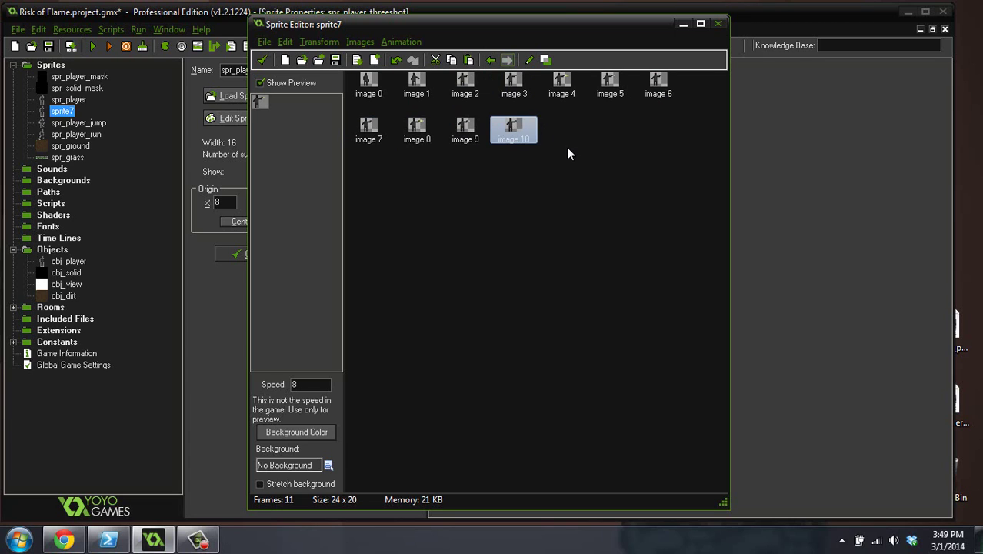
key(ctrl+v)
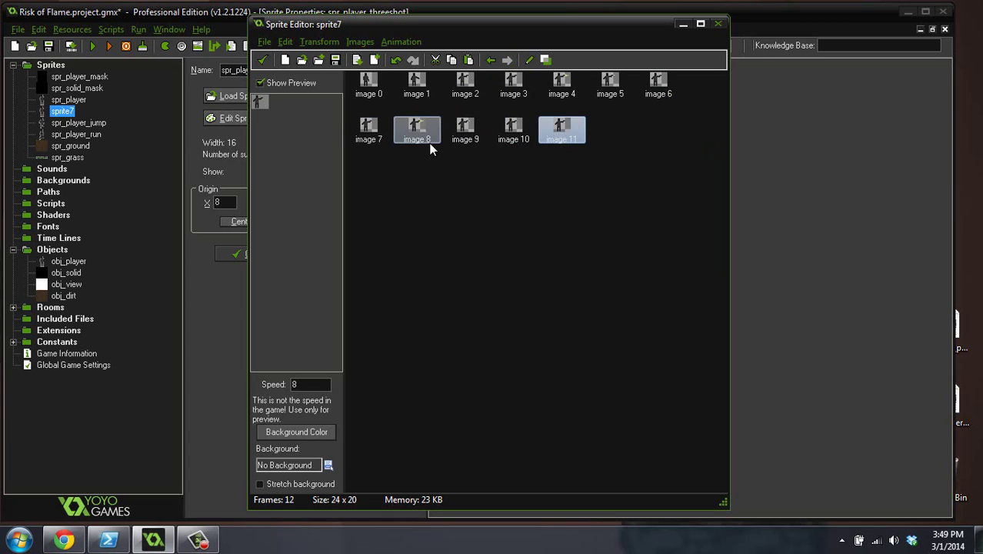
Step: Duplicate flash frame image 8 and place the copy at the end as image 12
click(428, 139)
key(ctrl+v)
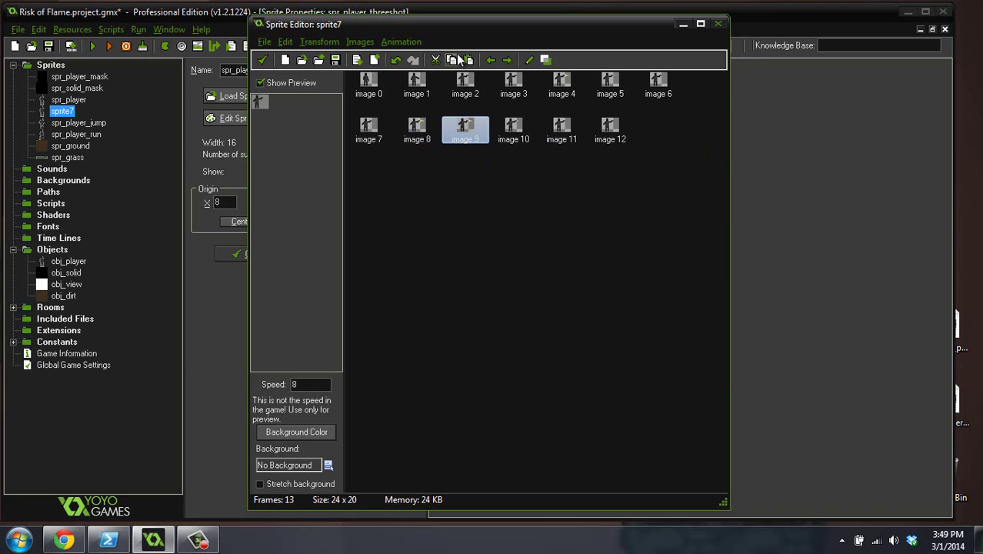
click(507, 59)
click(507, 59)
click(506, 59)
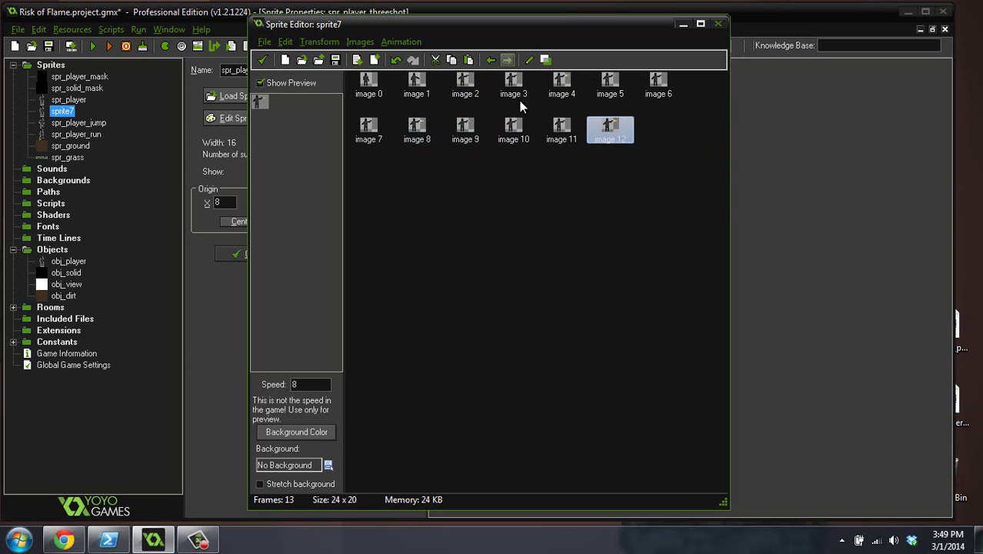
Step: Duplicate flash frame image 9 and place the copy at the end as image 13
click(462, 135)
key(ctrl+v)
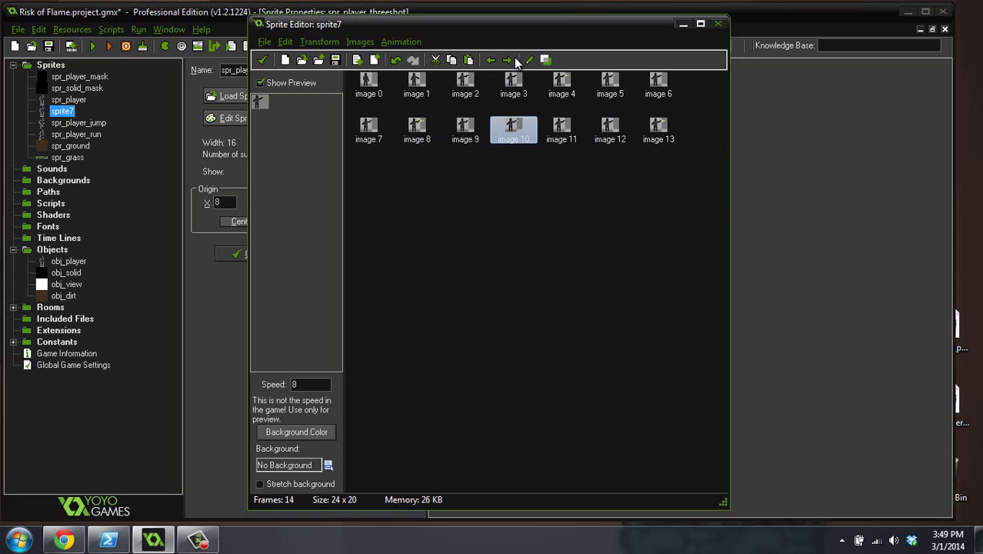
click(508, 60)
click(508, 60)
click(508, 60)
click(569, 252)
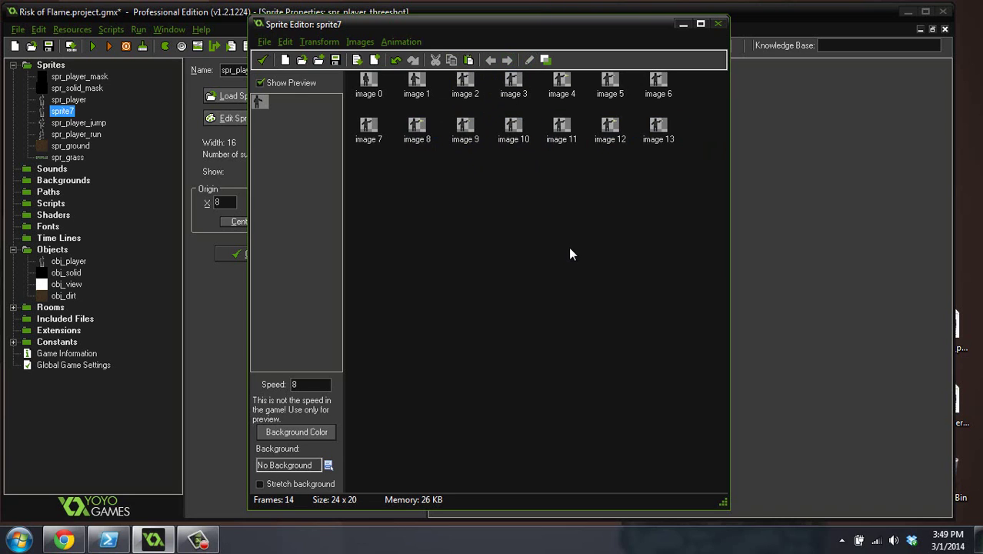
click(416, 85)
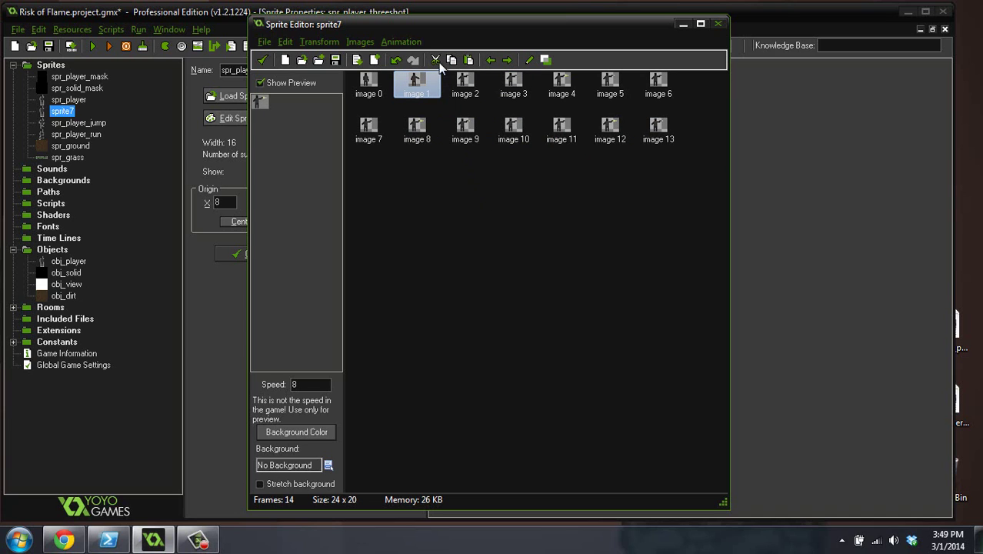
click(508, 60)
click(508, 60)
click(507, 60)
click(508, 60)
click(507, 60)
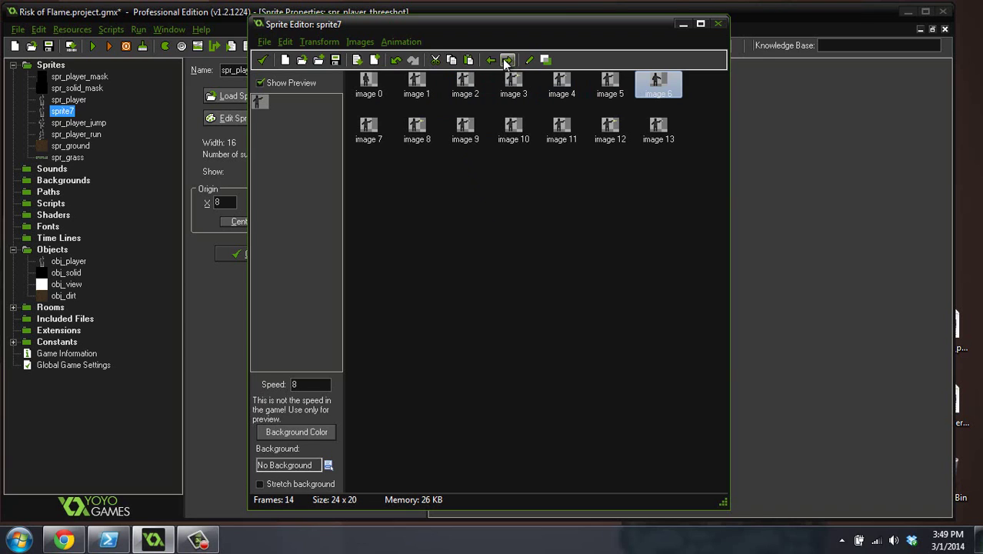
click(491, 60)
click(491, 60)
click(491, 60)
click(491, 60)
click(491, 60)
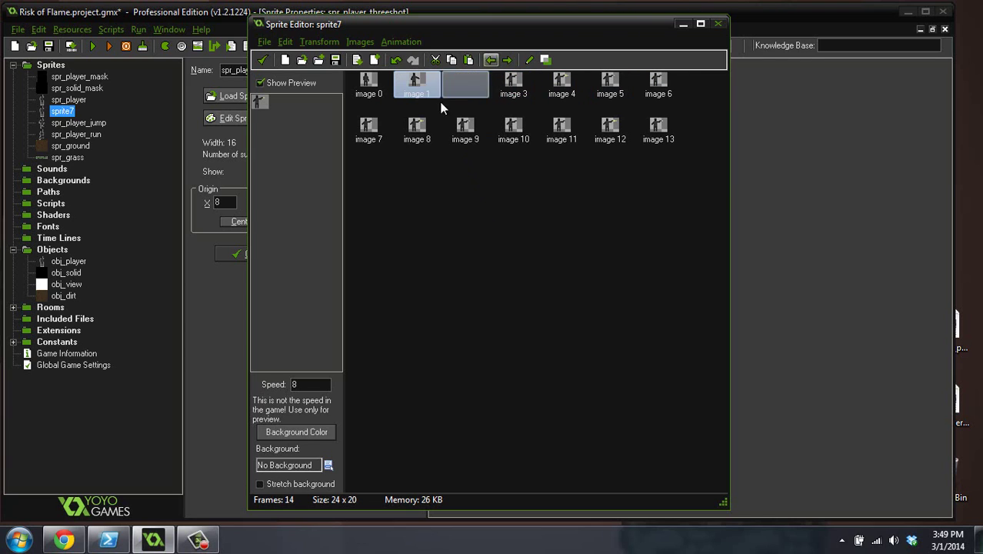
Step: Duplicate image 1, with the partly raised arm, and place the copy at the end of the animation as image 14
key(ctrl+v)
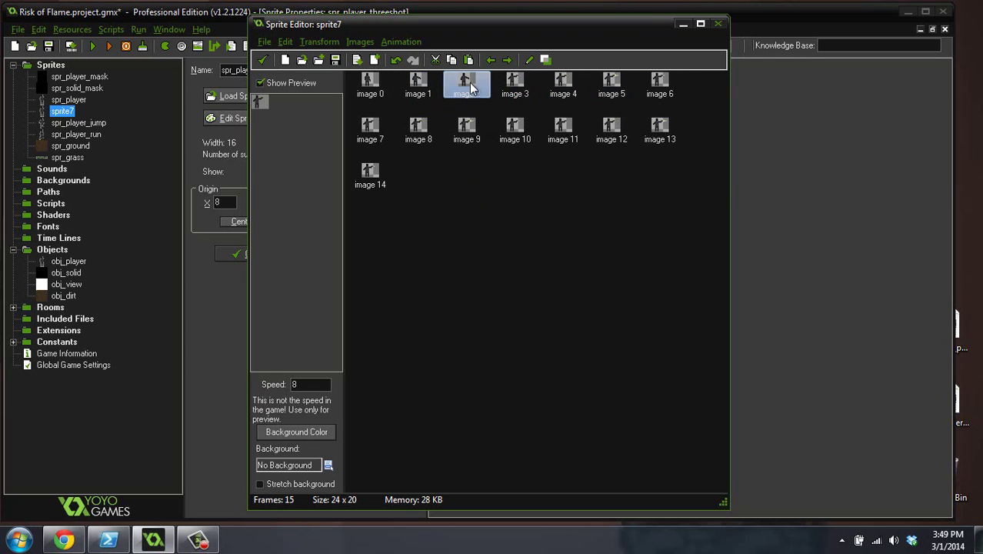
click(512, 63)
click(512, 64)
click(512, 64)
click(511, 64)
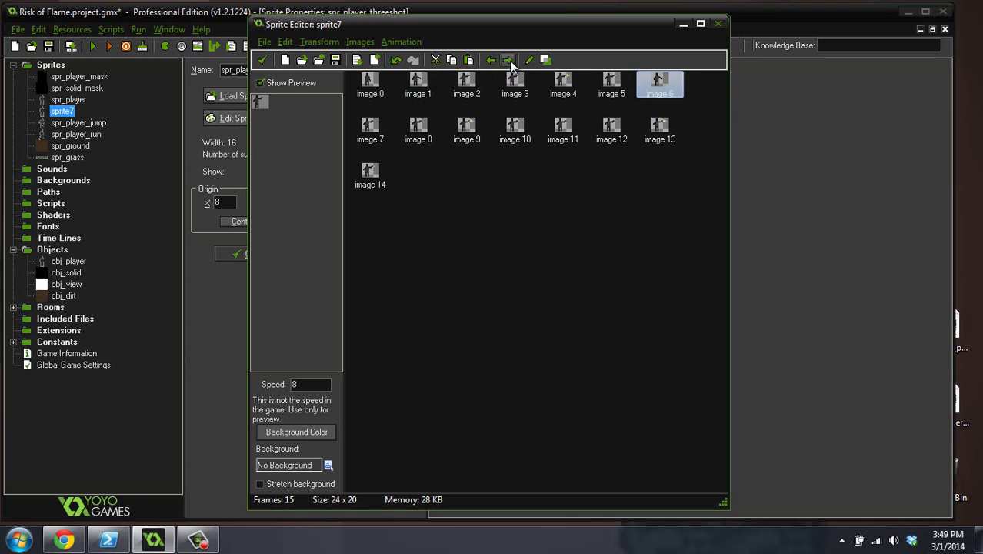
click(511, 64)
click(511, 64)
click(512, 63)
click(512, 64)
click(508, 60)
click(508, 60)
click(508, 61)
click(508, 60)
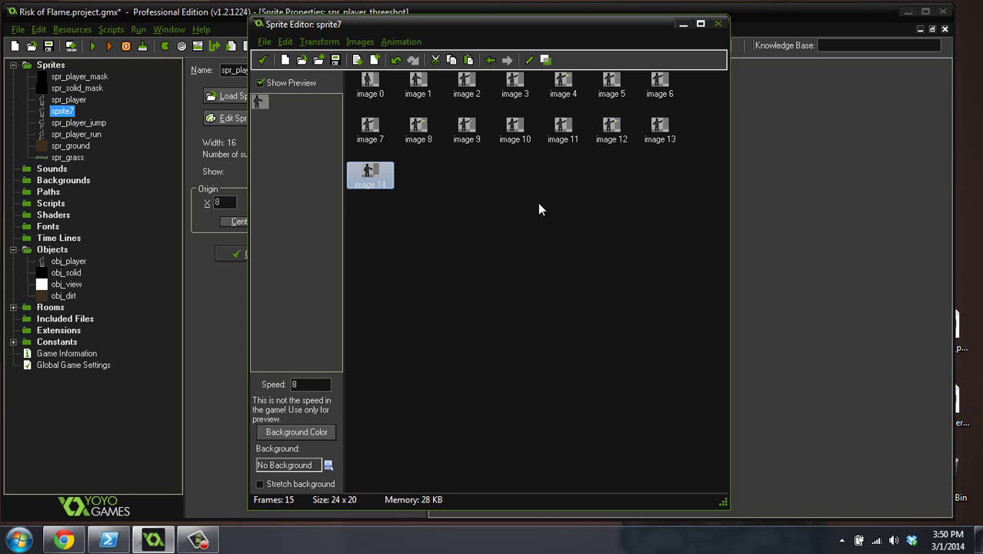
Step: Go through the animation's frames in order from image 0 to image 14, checking the pose and muzzle flash in each
click(368, 88)
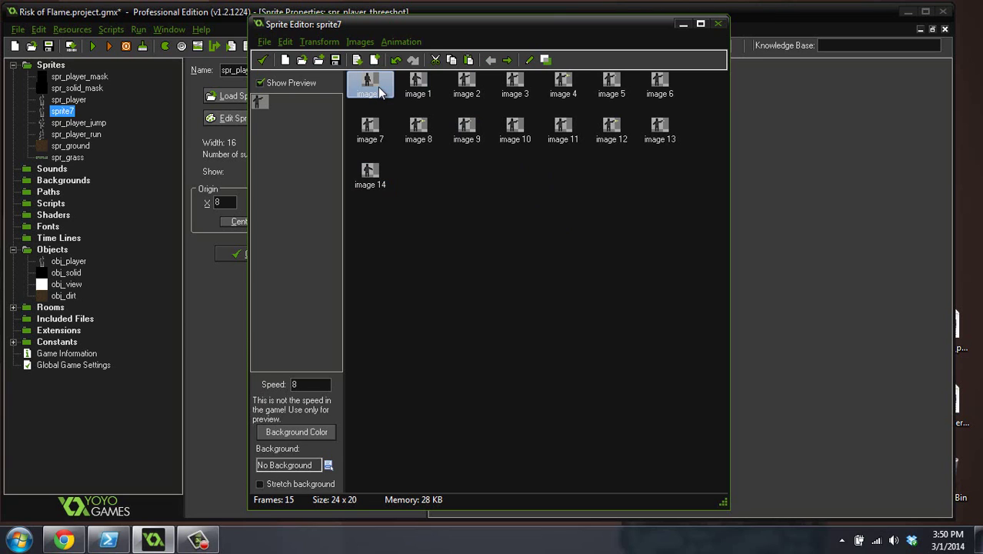
click(418, 85)
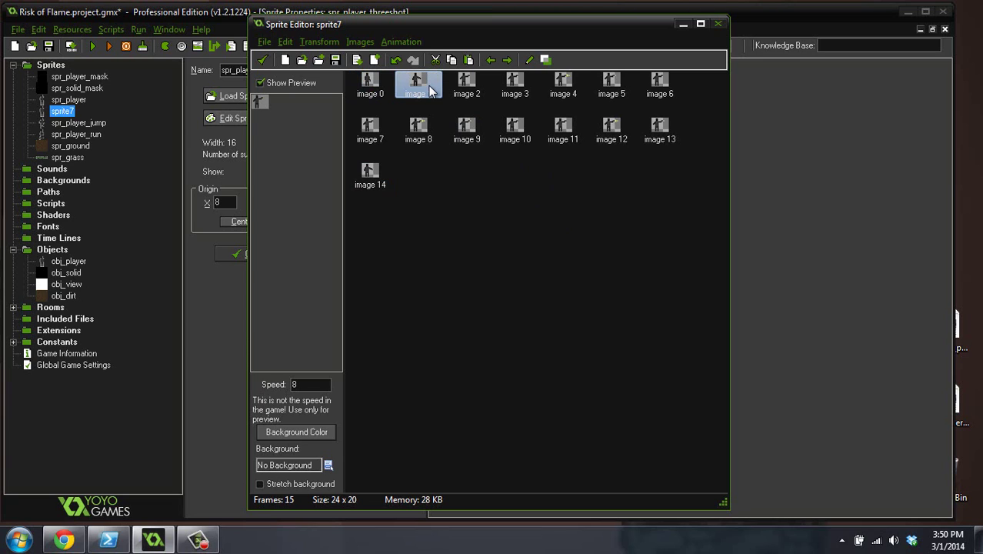
click(470, 90)
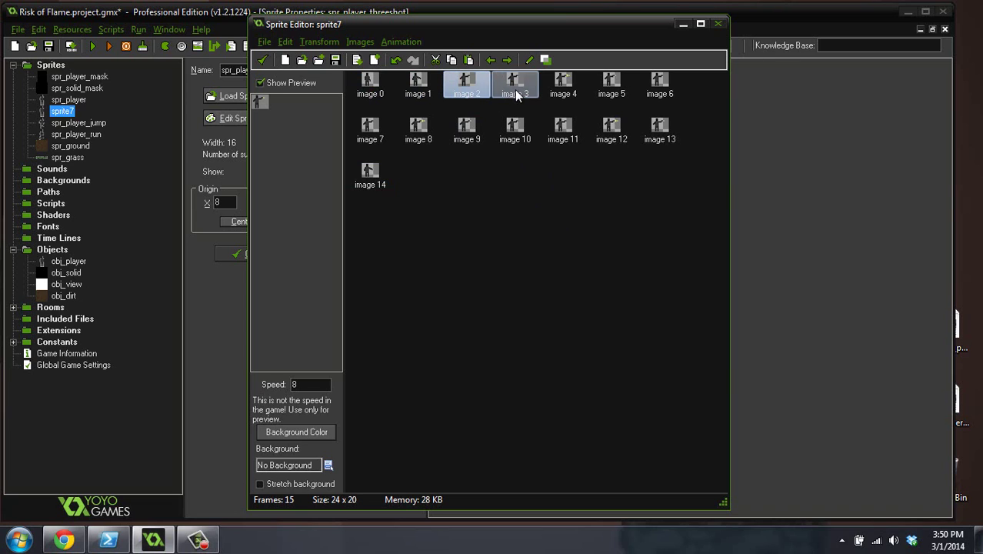
click(514, 89)
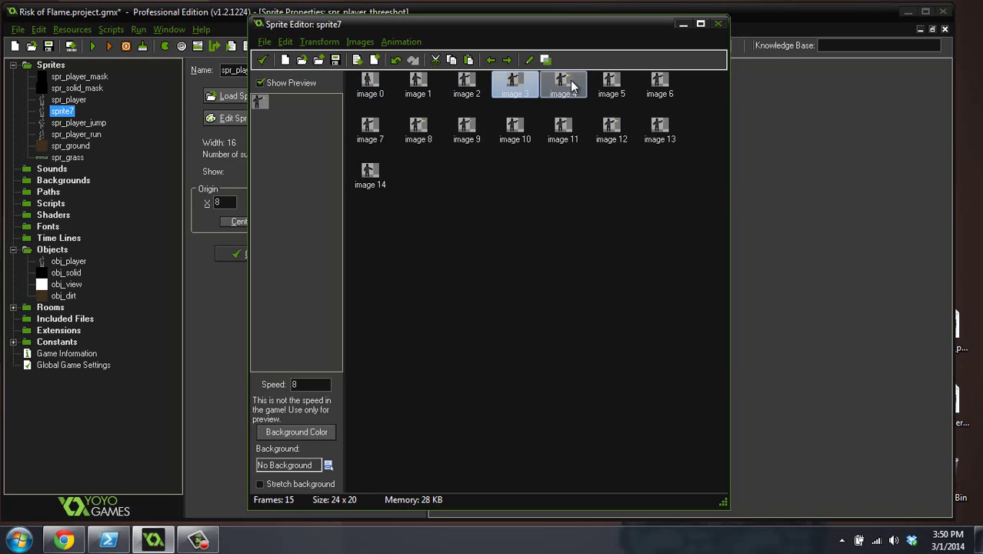
click(570, 86)
click(618, 84)
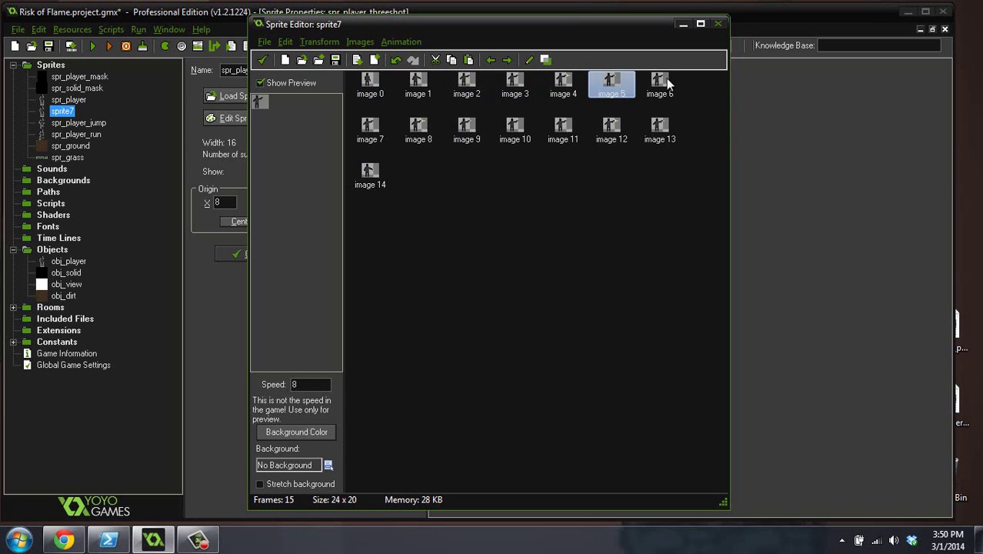
click(663, 84)
click(381, 135)
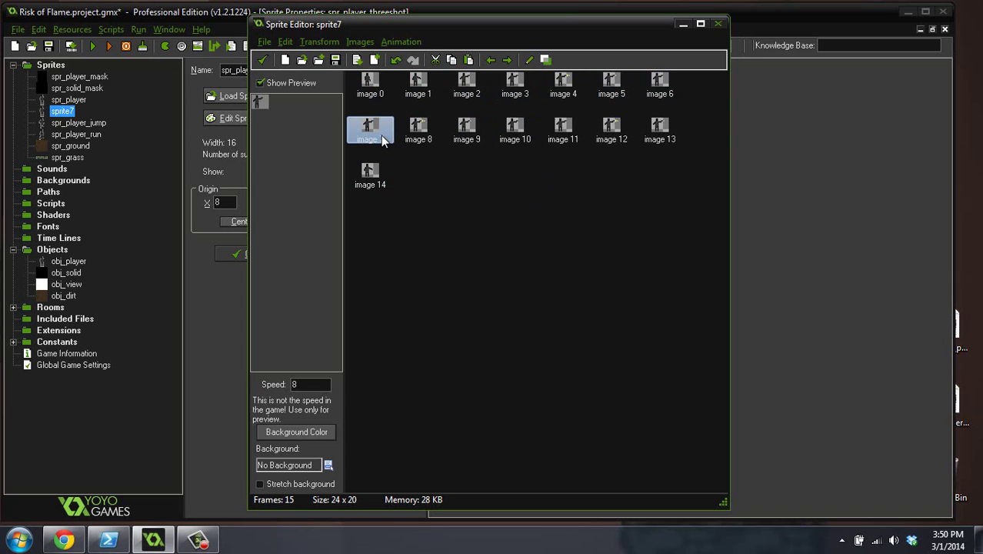
click(425, 135)
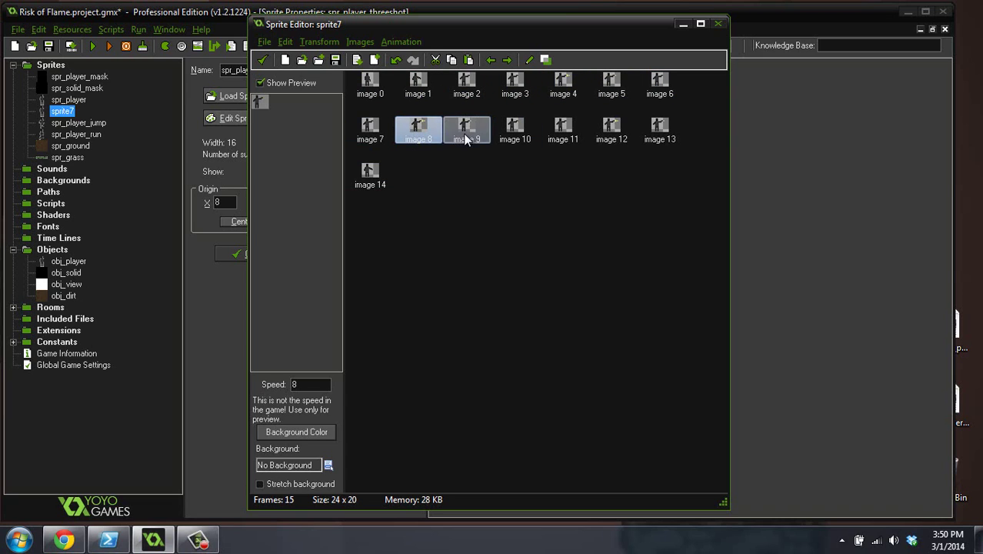
click(465, 135)
click(515, 134)
click(564, 132)
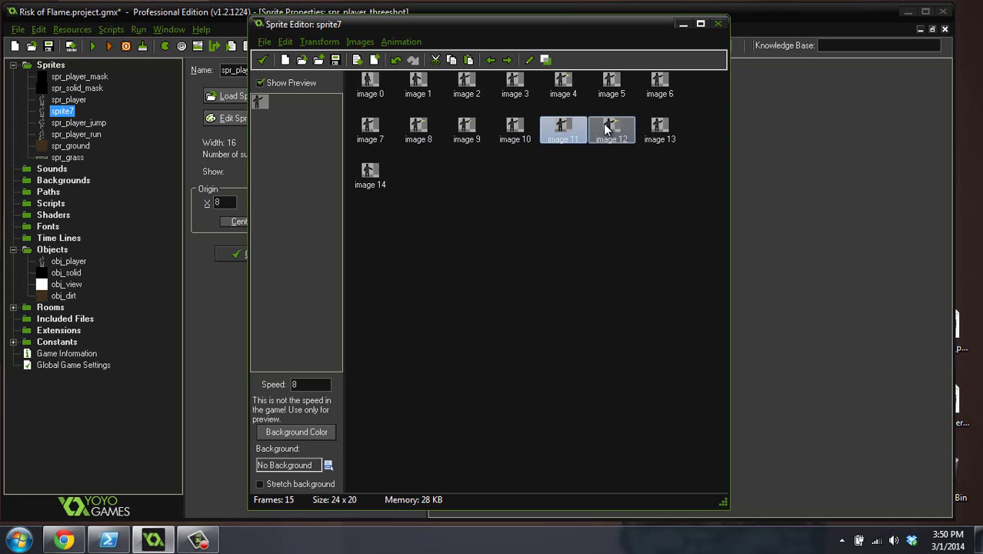
click(608, 130)
click(660, 131)
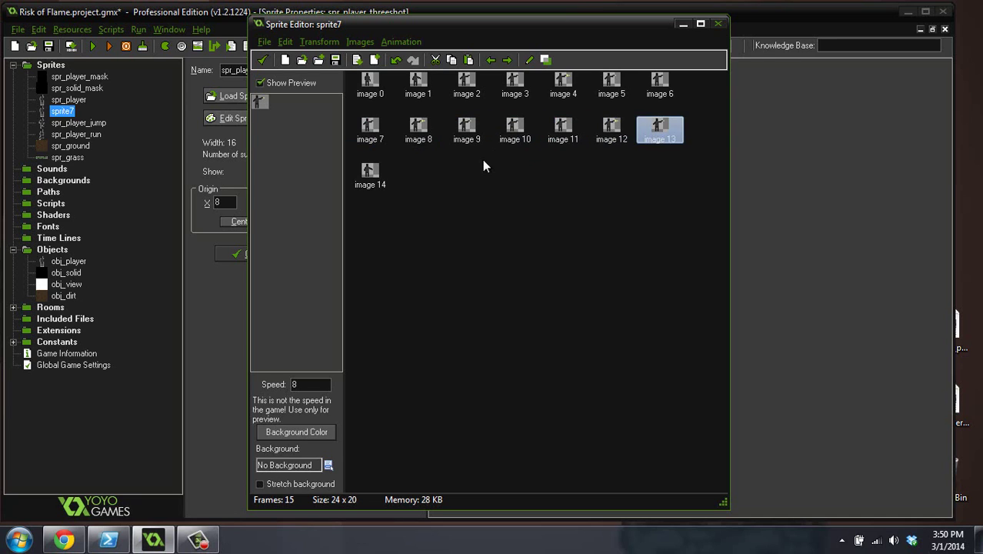
click(373, 175)
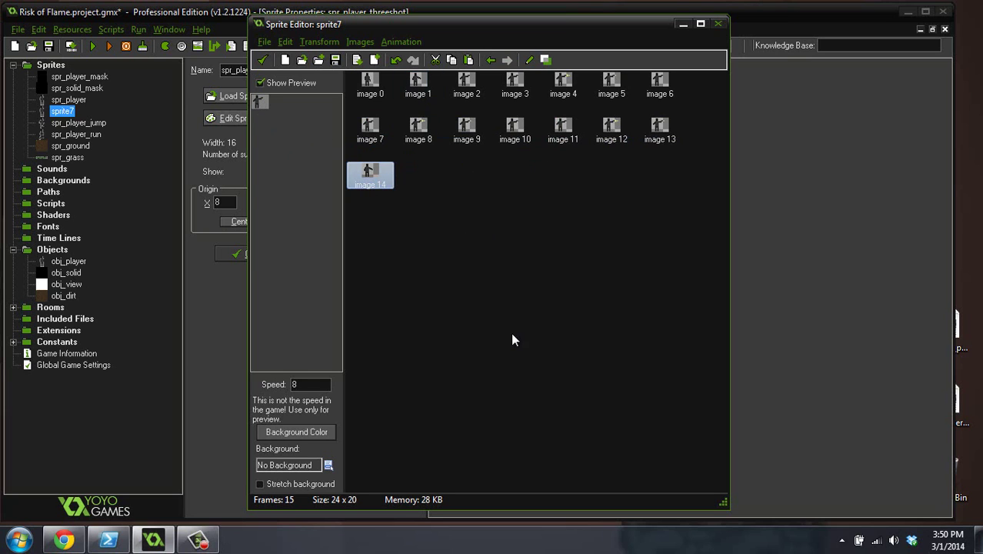
Step: Accept the edited frames of spr_player_threeshot and return to its sprite properties
click(262, 60)
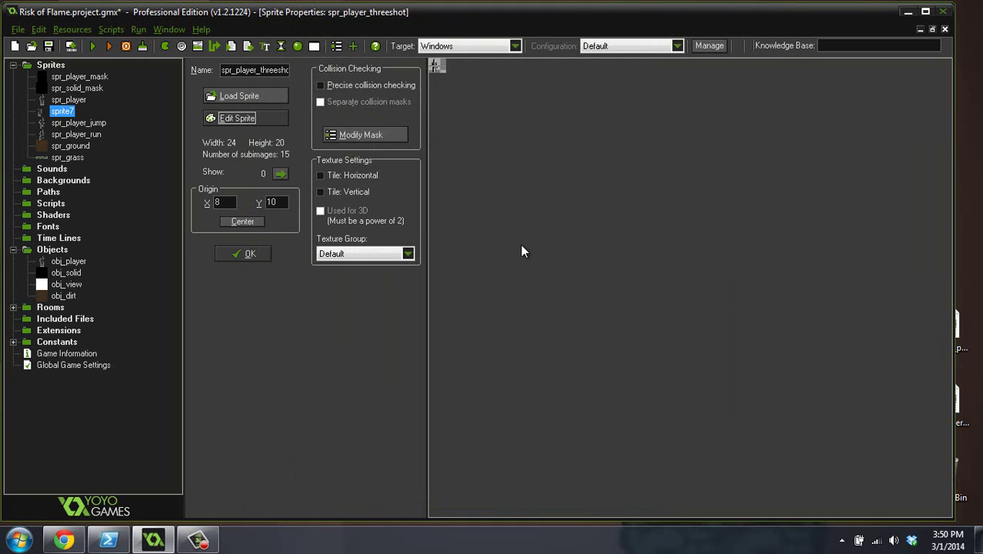